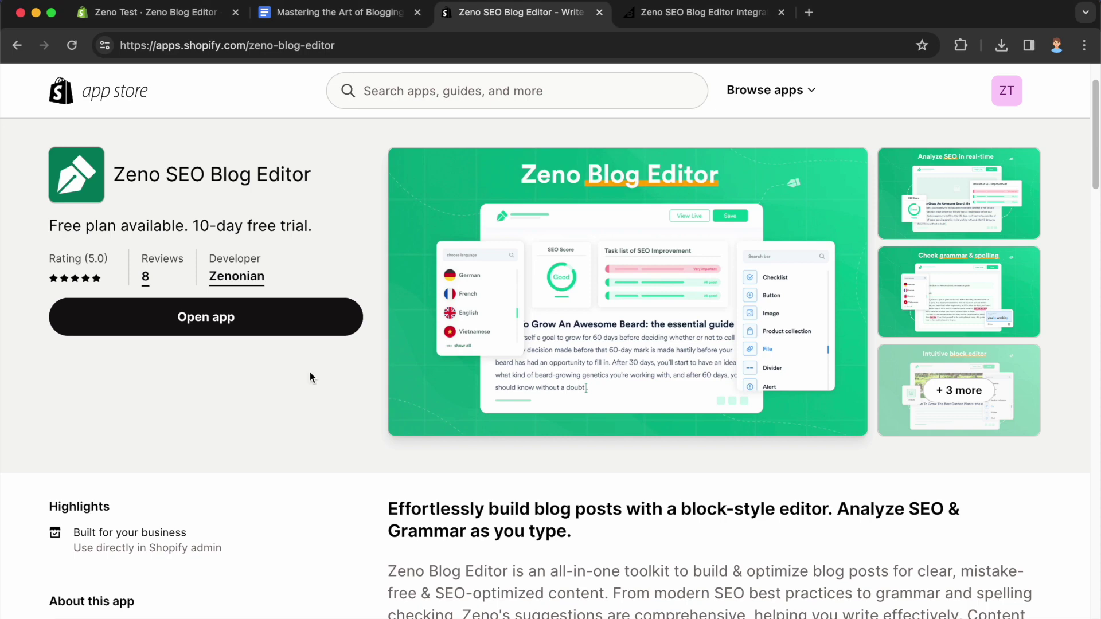
View the Zeno SEO Blog Editor listing on BigCommerce, close both app listing pages, and return to the Shopify admin
left_click(682, 17)
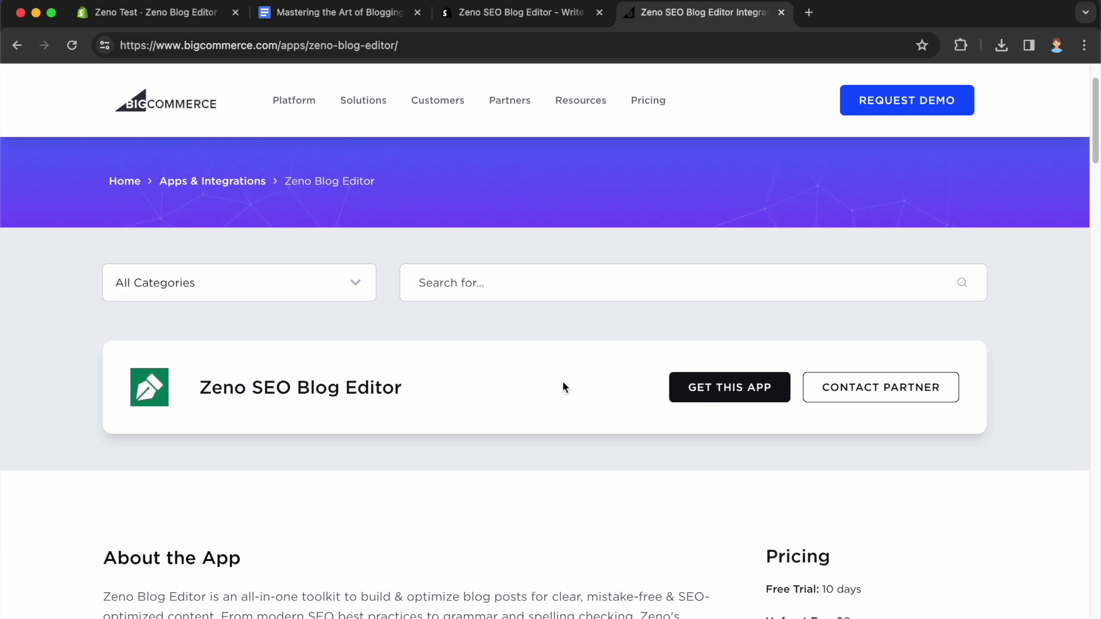
left_click(599, 12)
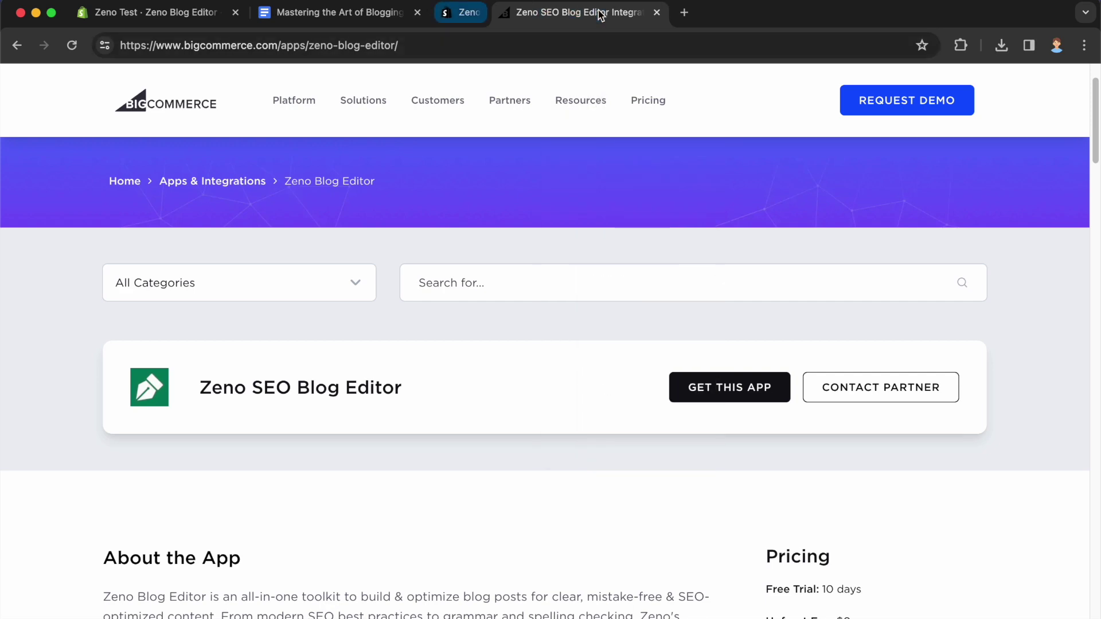
key("super+w")
left_click(174, 15)
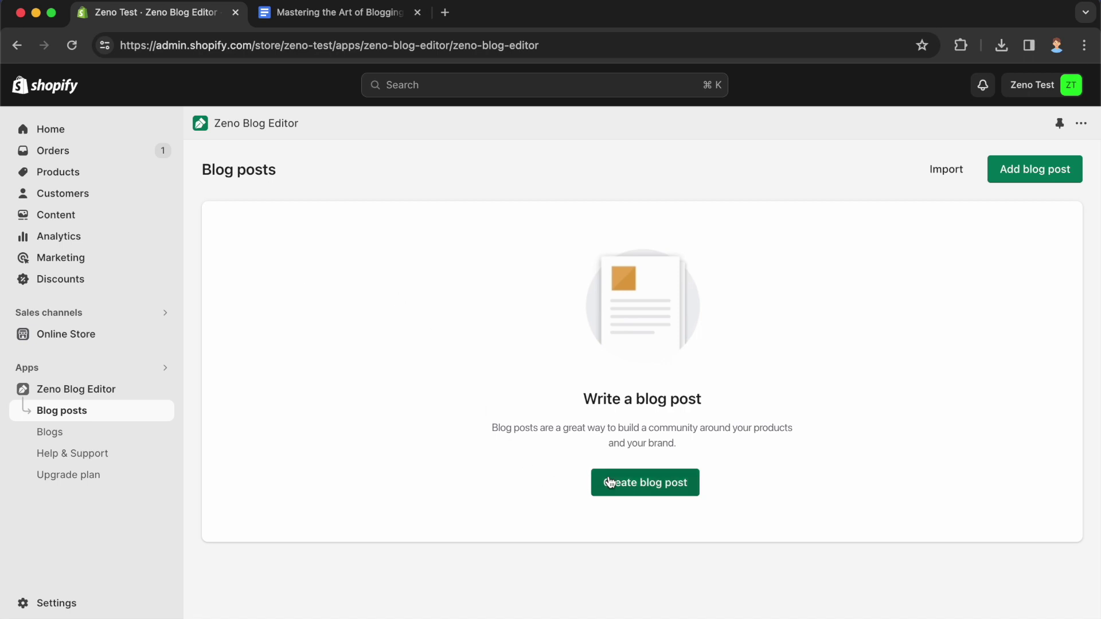
Create a new blog post and copy its title, "Mastering the Art of Blogging with Zeno Blog Editor", from the Google Docs draft
left_click(644, 483)
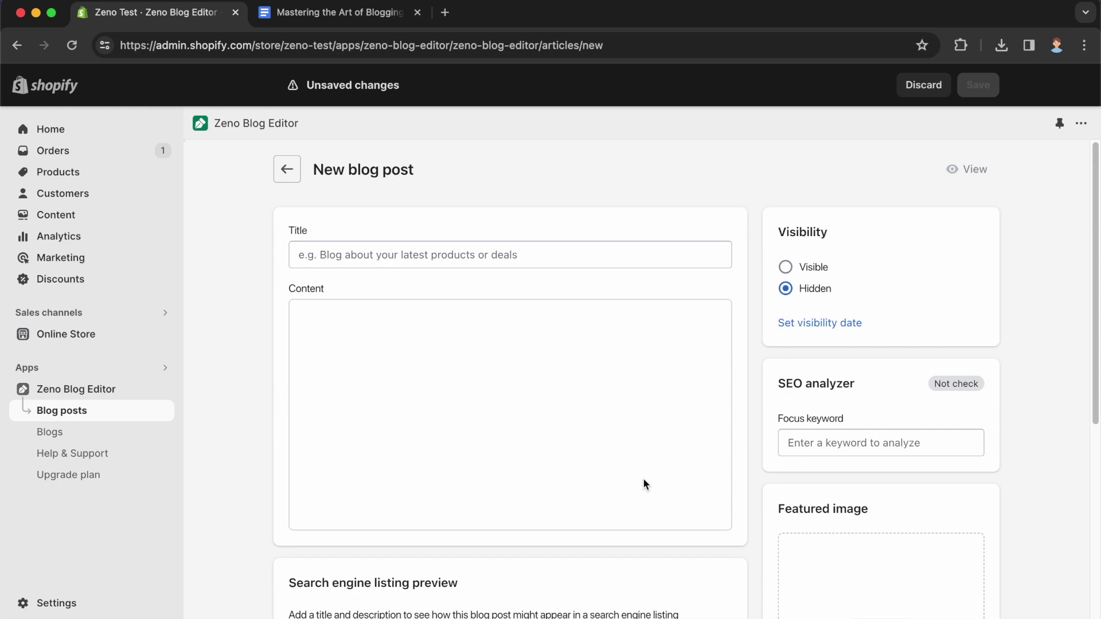
left_click(384, 256)
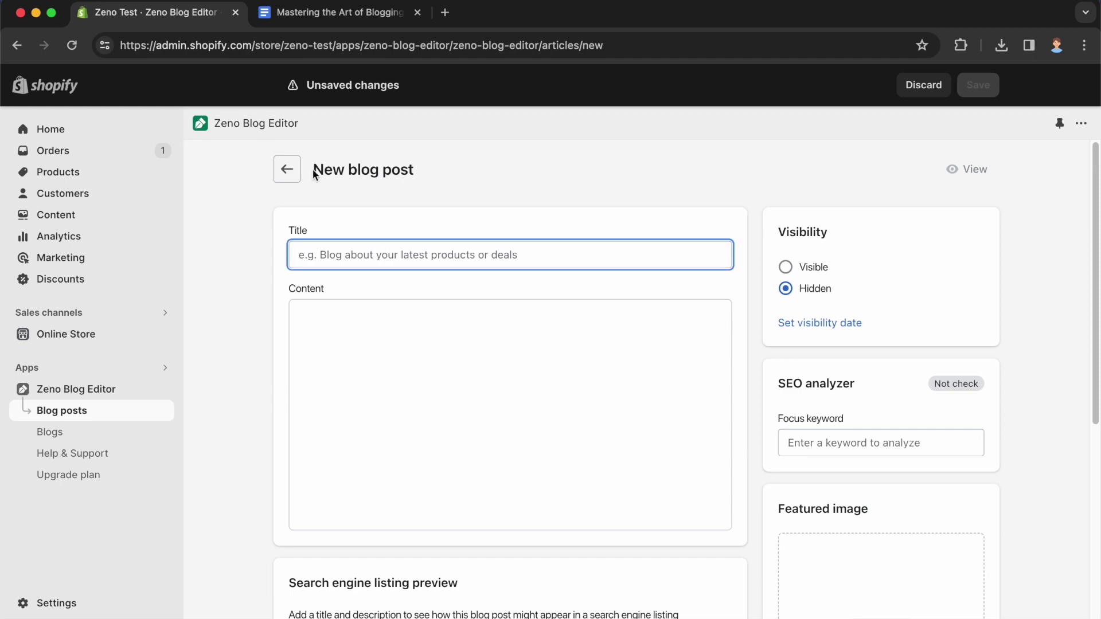
left_click(319, 12)
left_click_drag(277, 279, 741, 281)
key("super+c")
left_click(175, 13)
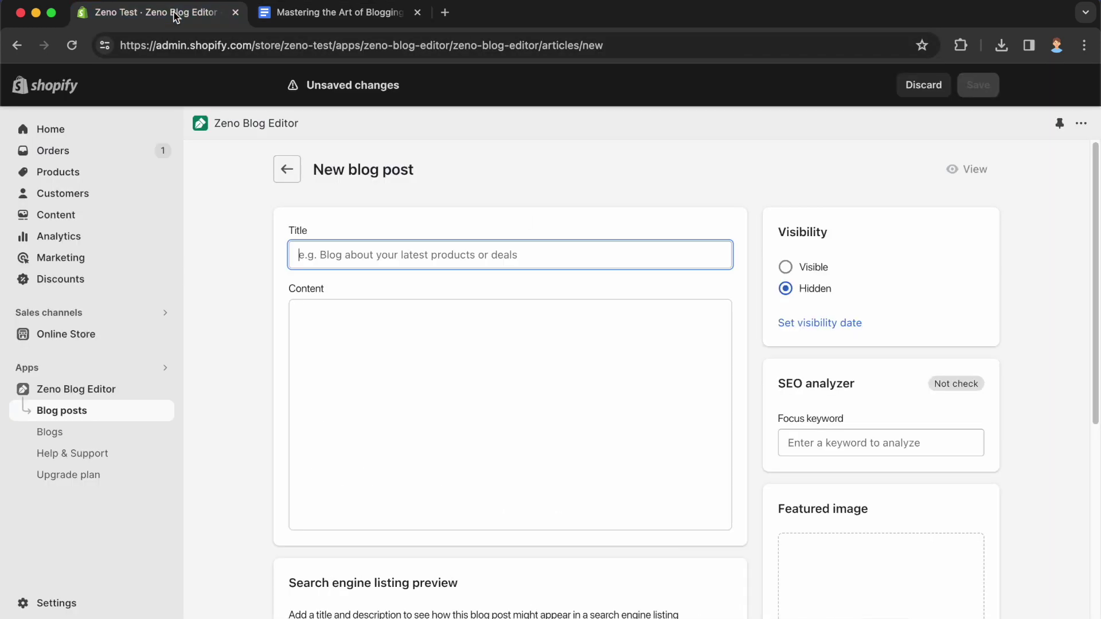
key("super+v")
Copy the "Welcome to our blog" introduction from the Google Docs draft into the blog post's content
left_click(332, 314)
left_click(395, 16)
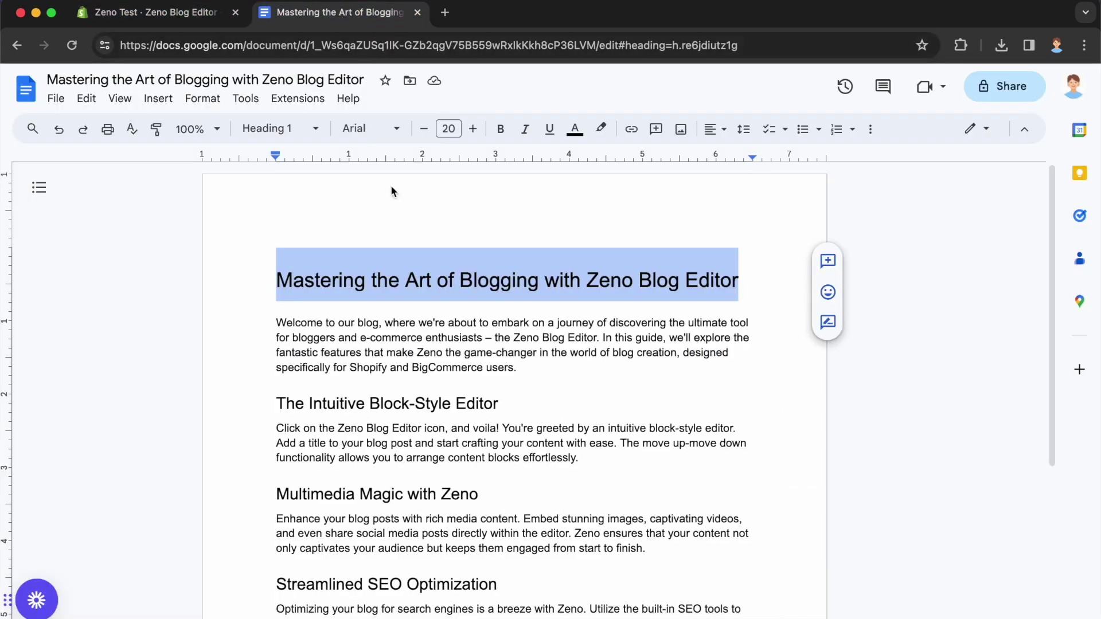
left_click_drag(278, 323, 520, 367)
key("super+c")
left_click(180, 15)
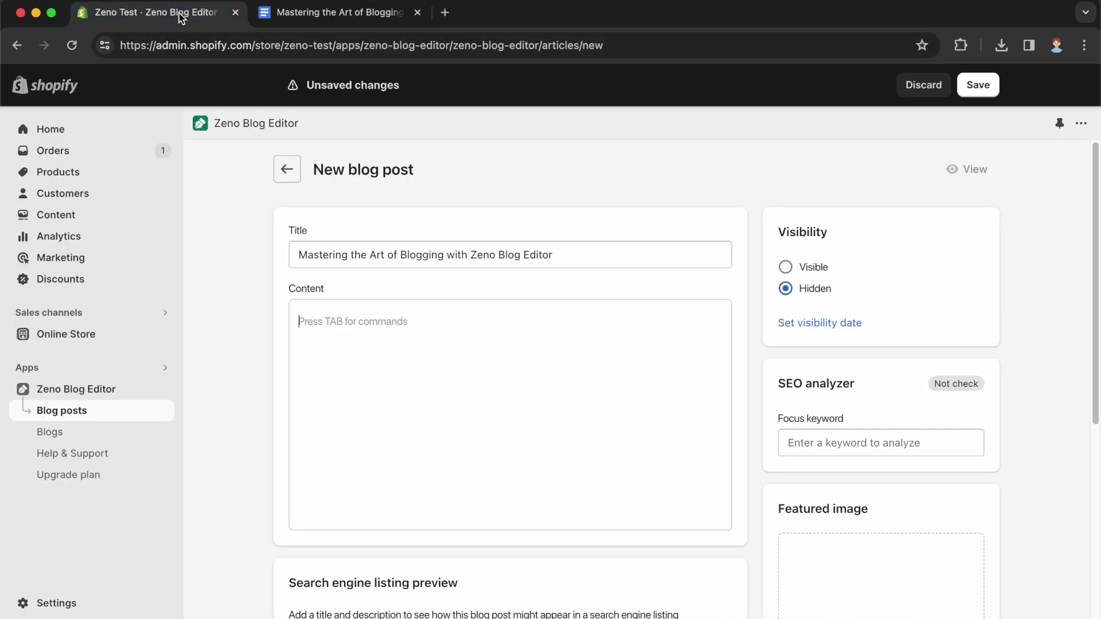
key("super+v")
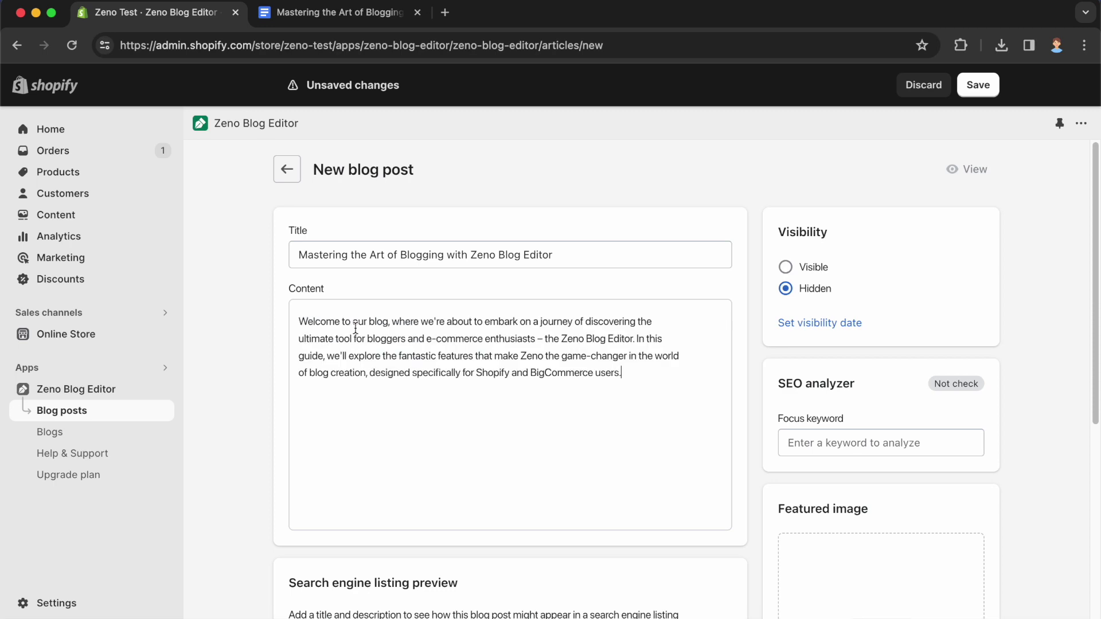
Add a heading block below the introduction containing "The Intuitive Block-Style Editor", copied from the Google Docs draft
key("ctrl+Tab")
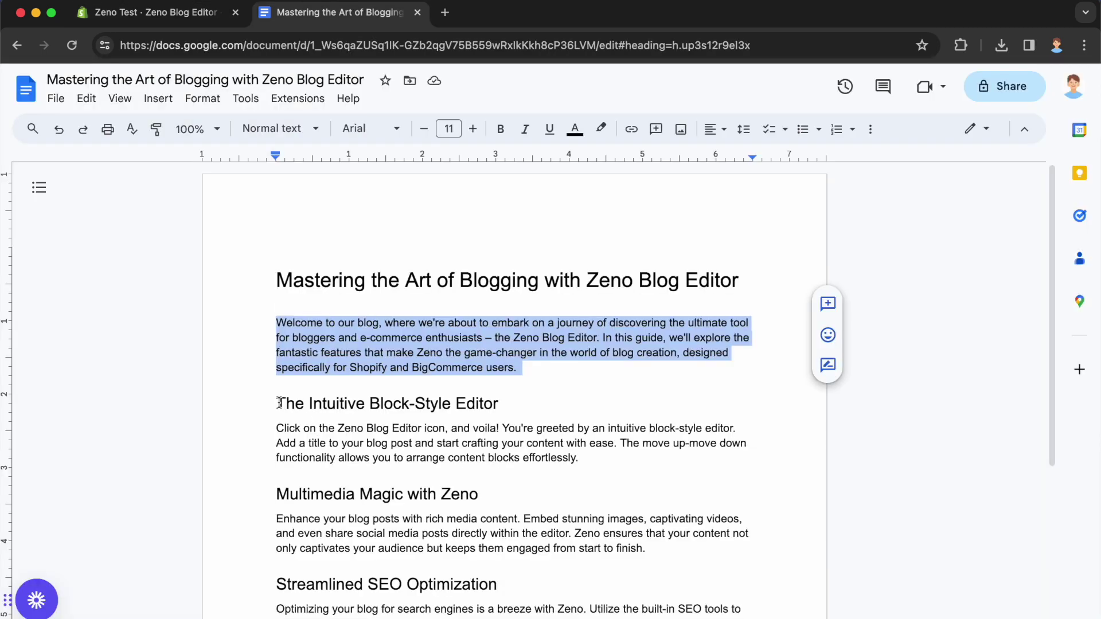
left_click_drag(276, 403, 501, 408)
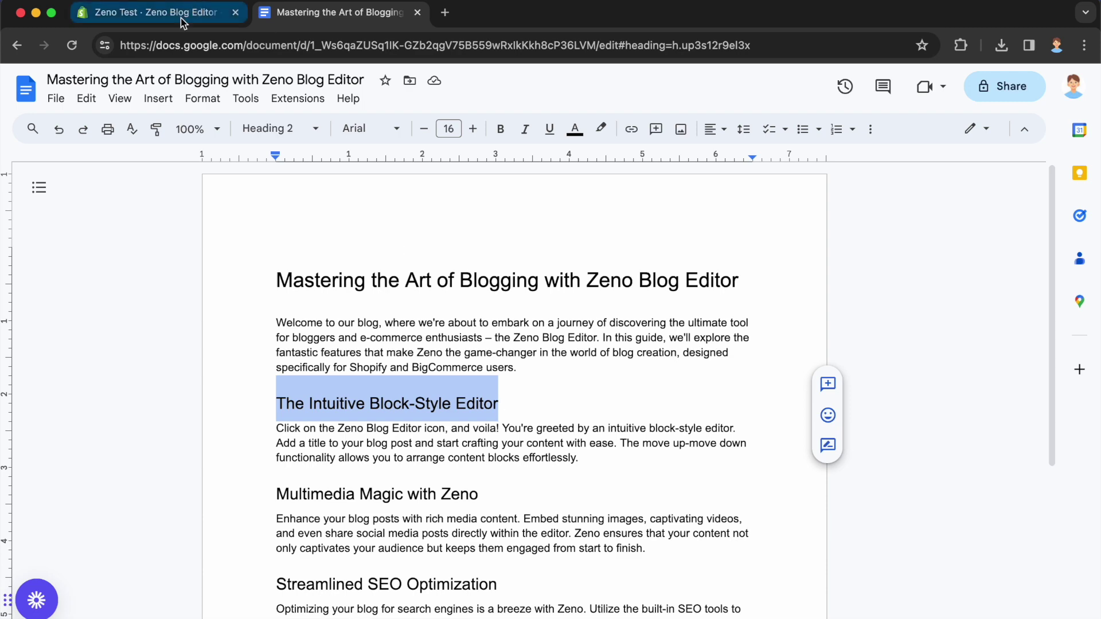
left_click(180, 18)
key("Return")
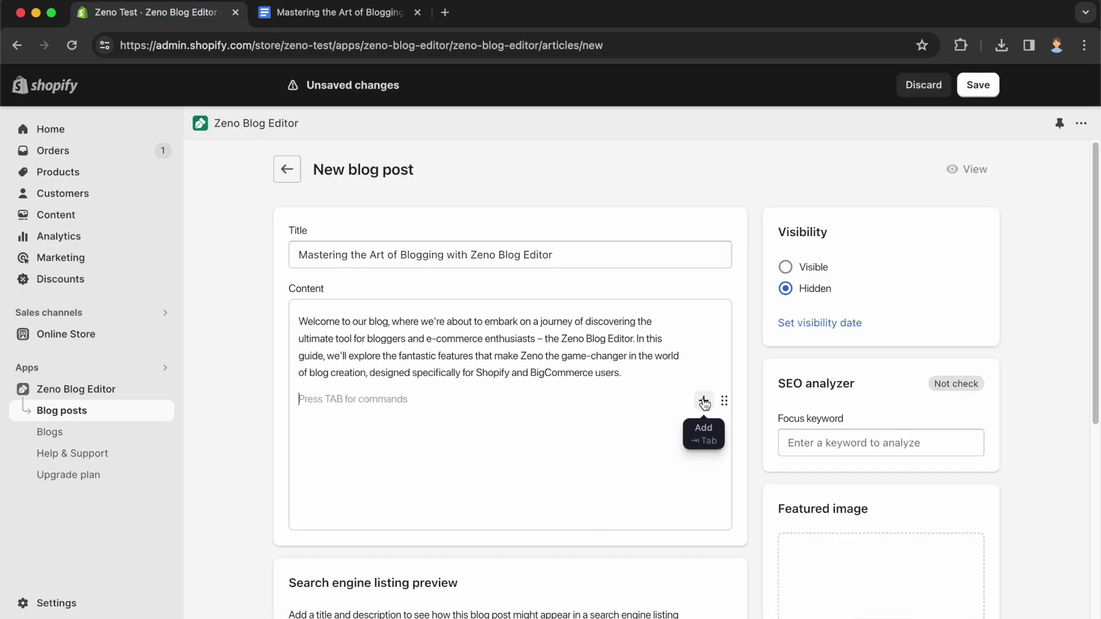
left_click(704, 402)
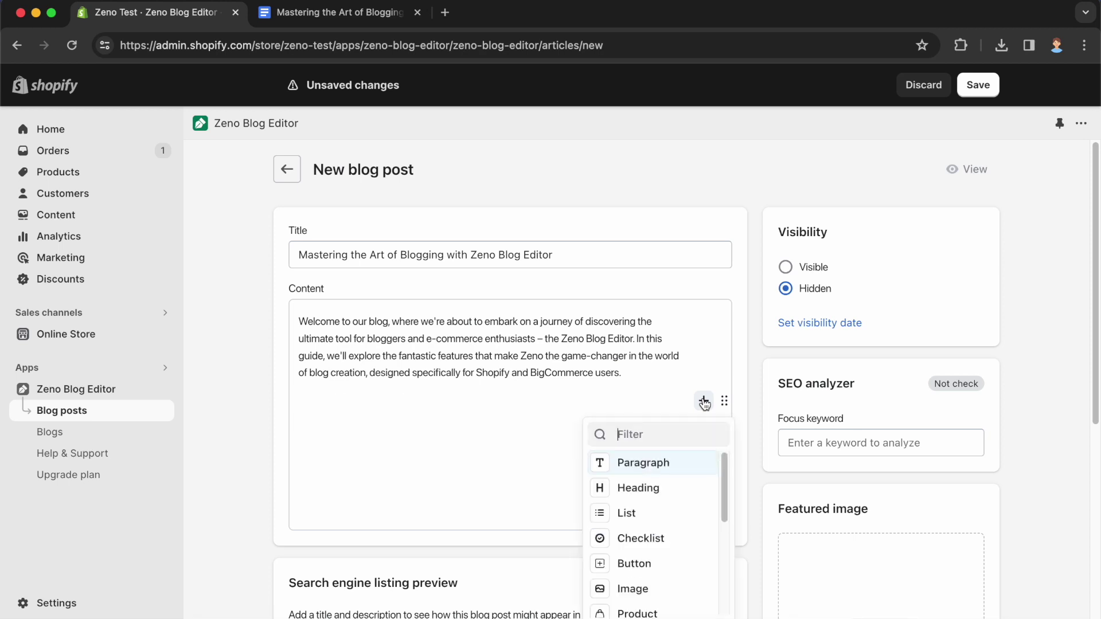
left_click(647, 488)
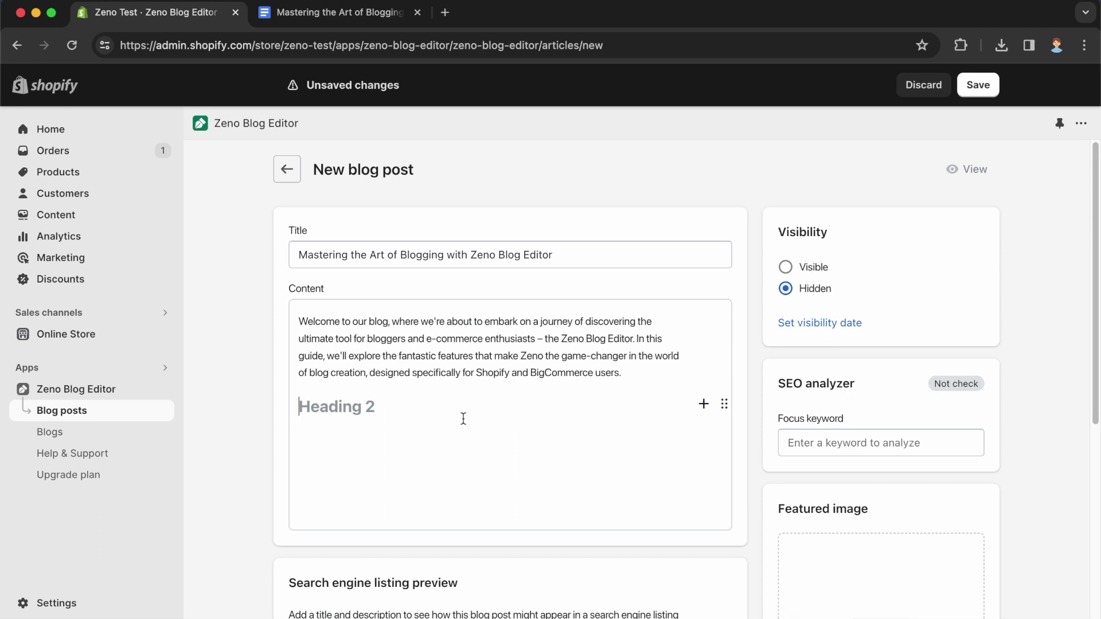
key("super+v")
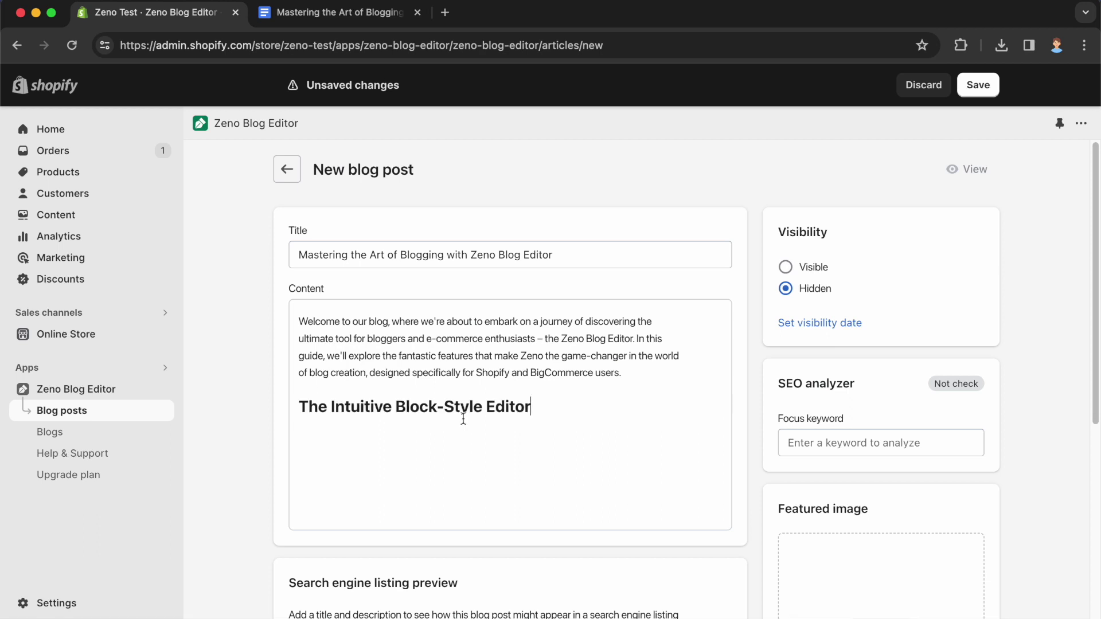
Copy the draft's paragraph on the intuitive block-style editor into a new block beneath its heading in the blog post
key("Return")
left_click(341, 13)
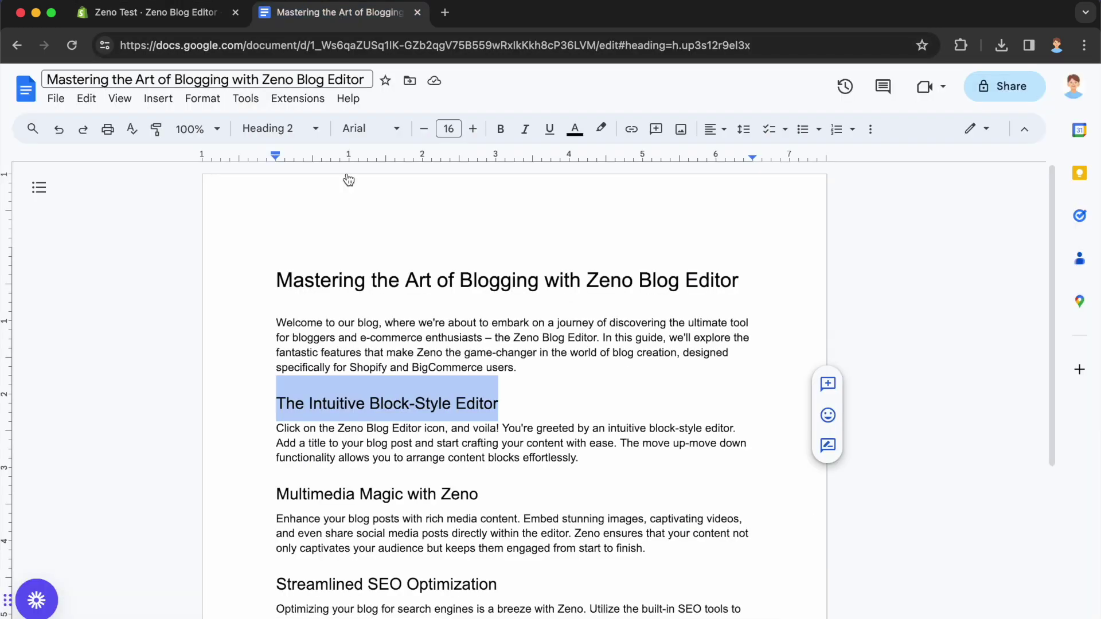
left_click(281, 428)
left_click_drag(277, 428, 580, 460)
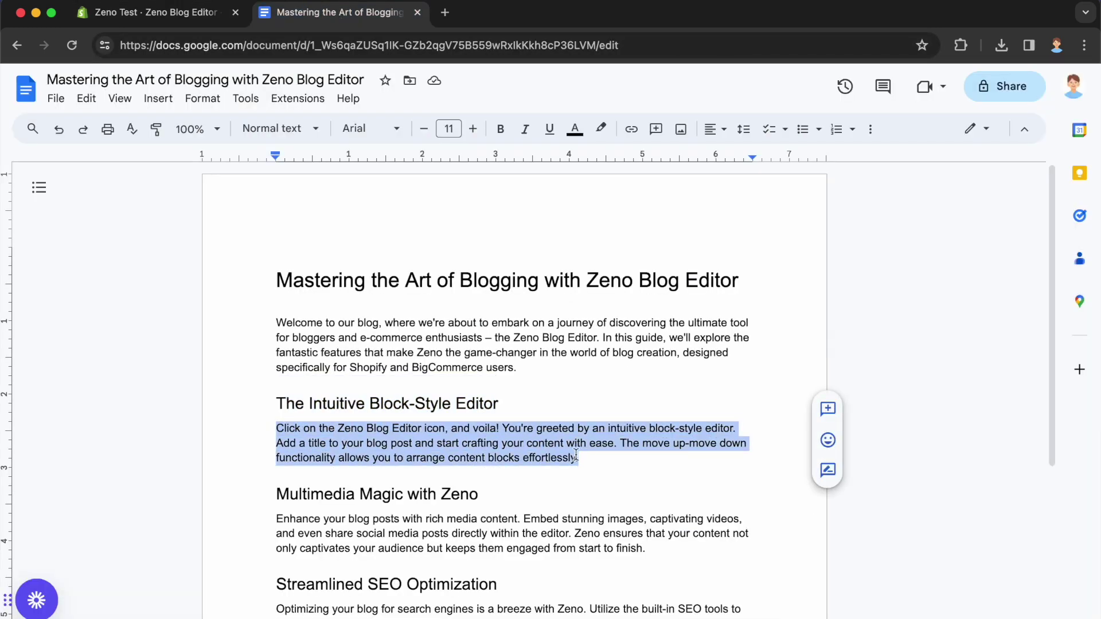
left_click(180, 17)
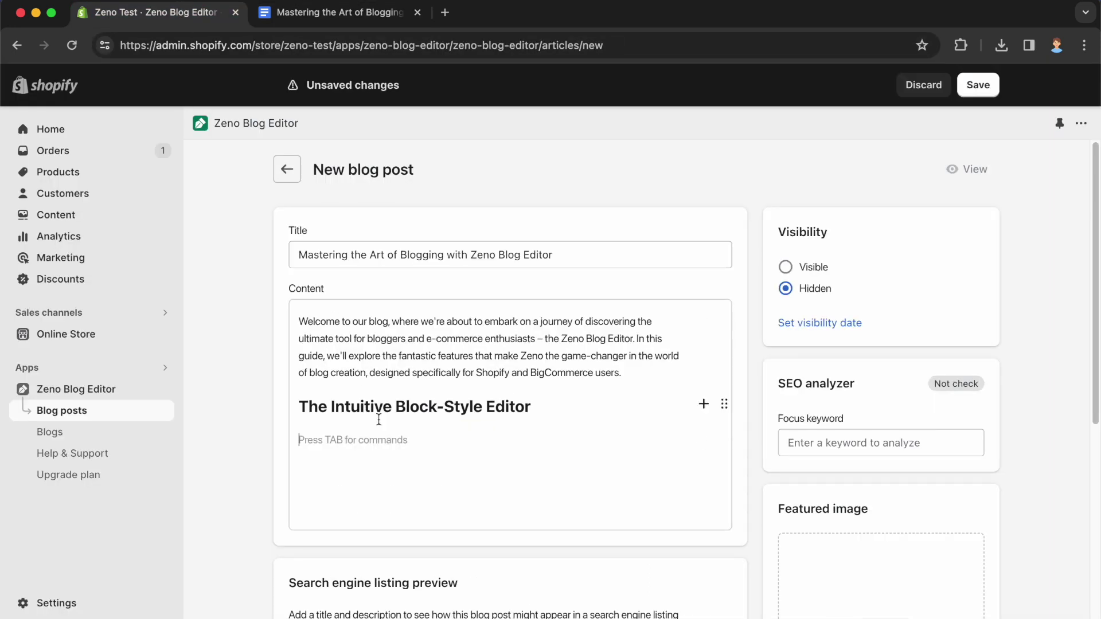
key("super+v")
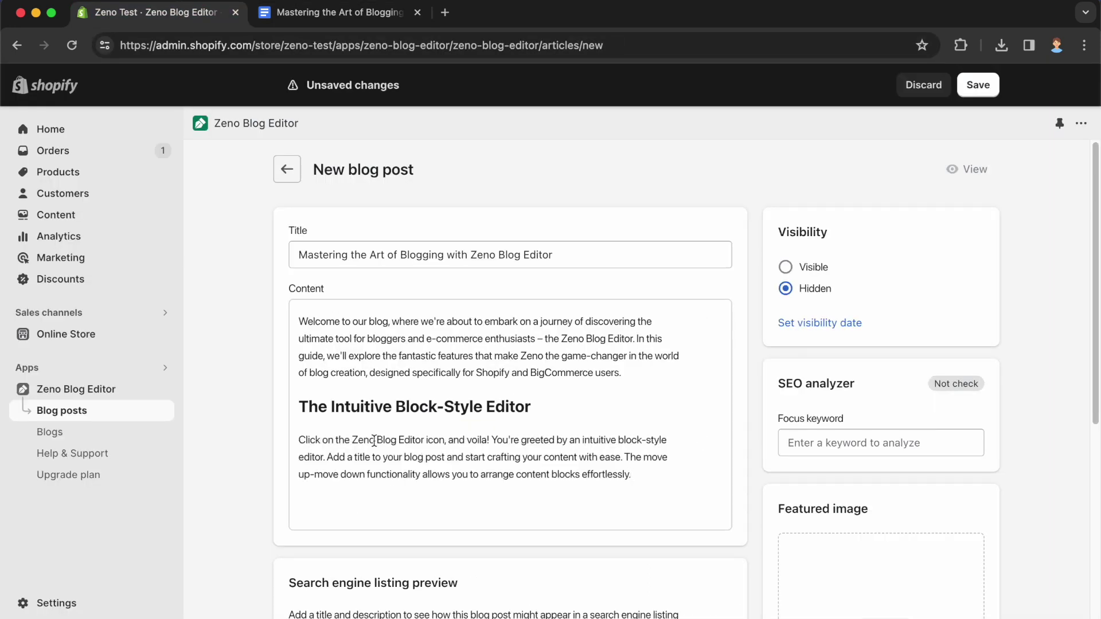
Copy the "Multimedia Magic with Zeno" and "Streamlined SEO Optimization" sections from the Google Docs draft to the end of the post
left_click(329, 23)
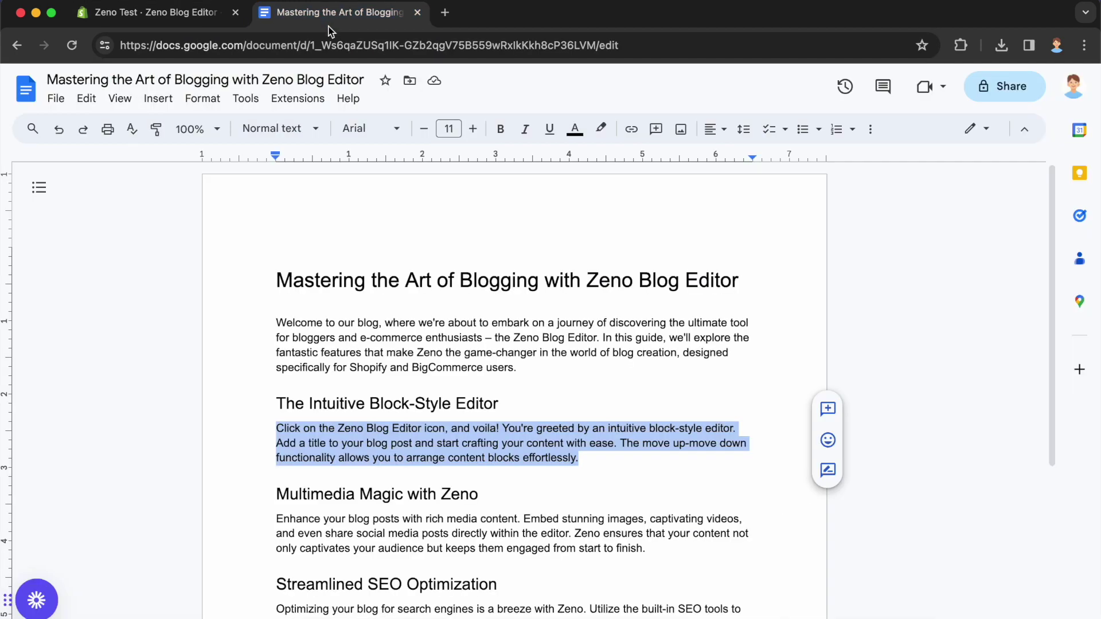
scroll(277, 459, "down", 3)
left_click(278, 377)
left_click_drag(278, 377, 462, 492)
left_click(155, 12)
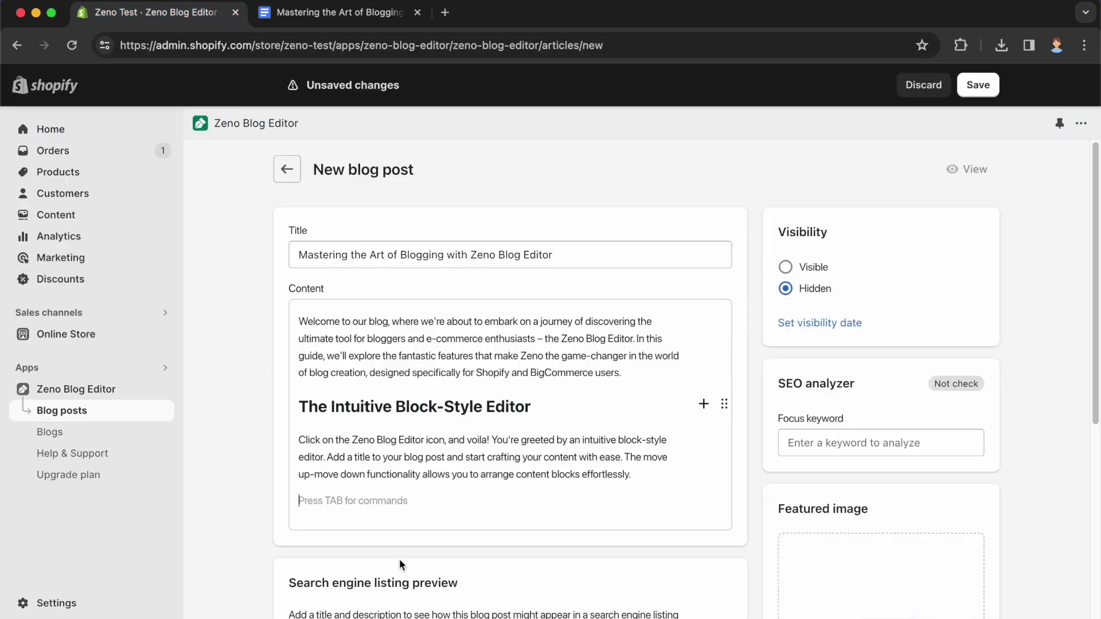
key("super+v")
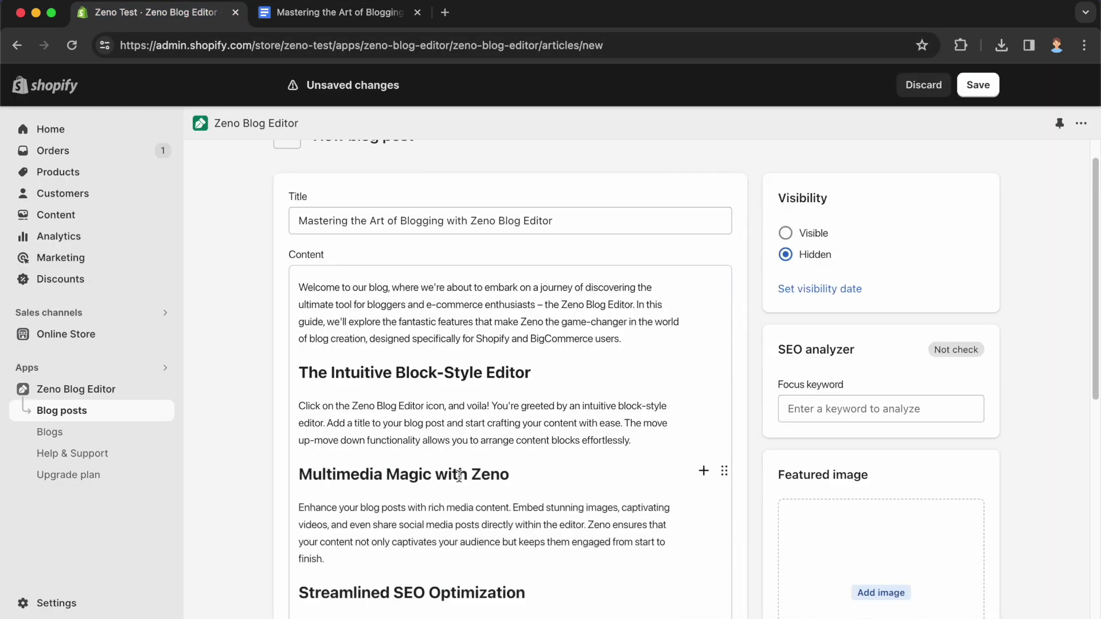
scroll(458, 476, "down", 3)
scroll(458, 476, "up", 2)
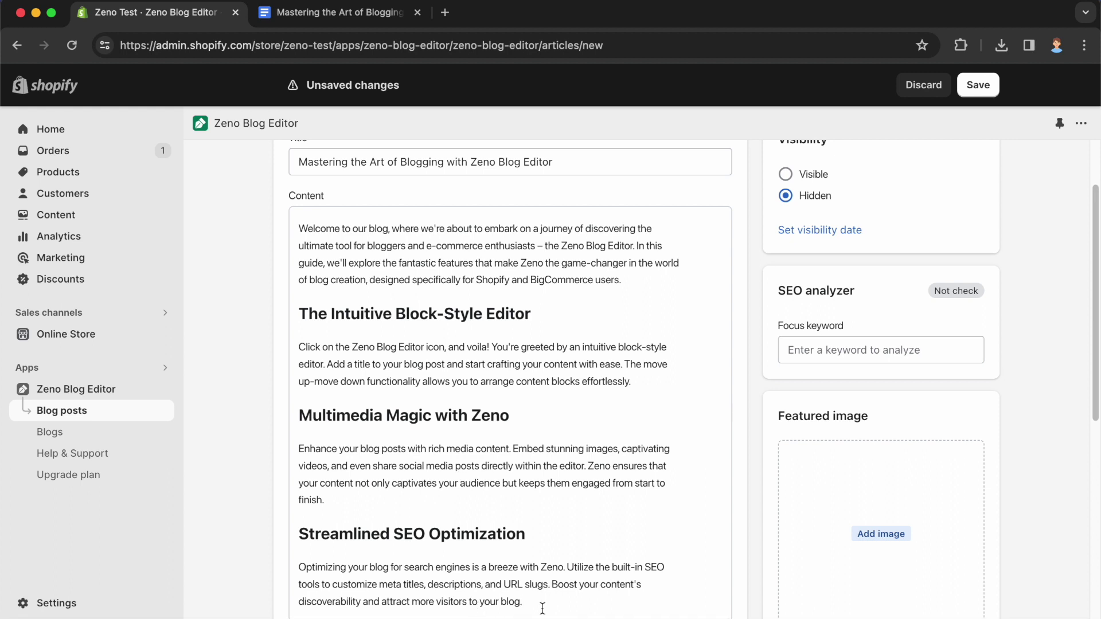
Add a bulleted list with Item 1, Item 2 and Item 3 below the Streamlined SEO Optimization section
scroll(603, 596, "down", 3)
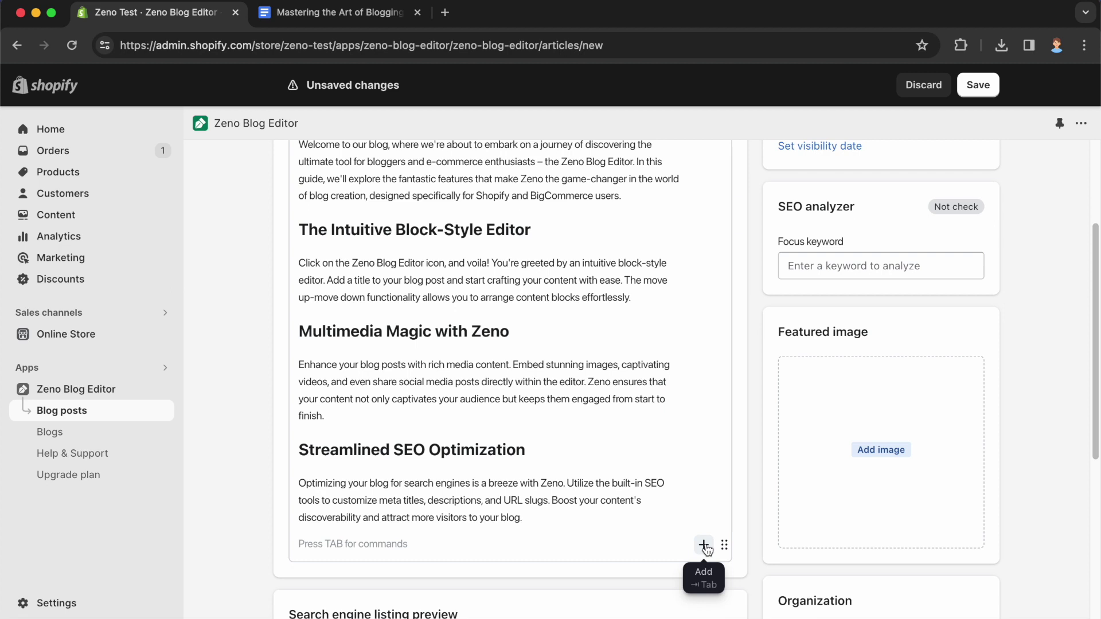
left_click(704, 544)
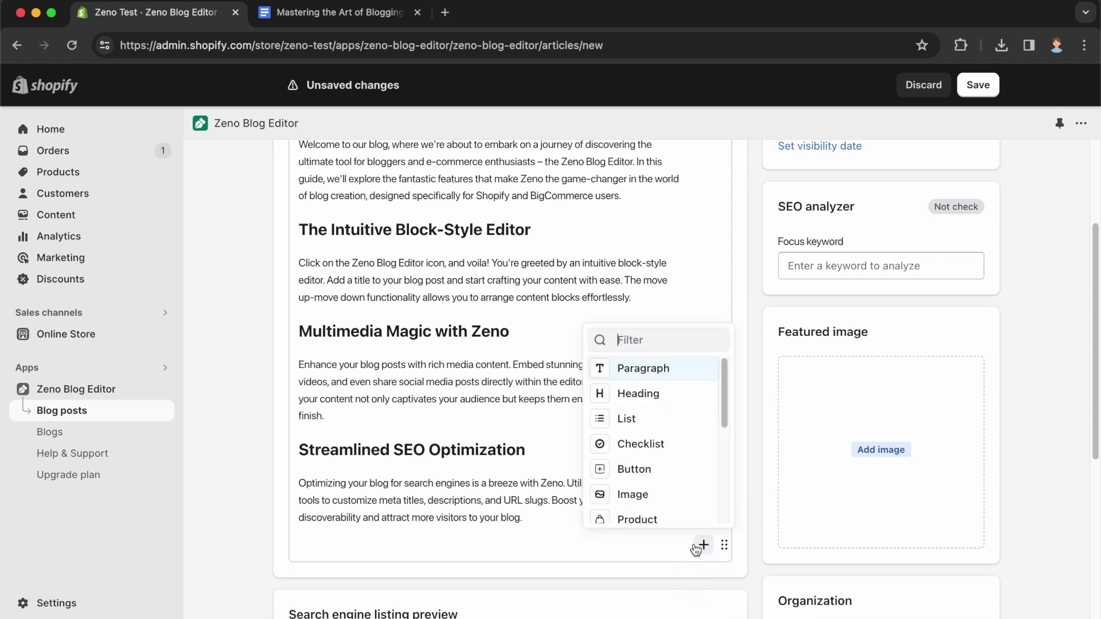
left_click(643, 419)
type("Item 1")
key("Return")
type("Item 2")
key("Return")
type("Item 3")
key("Return")
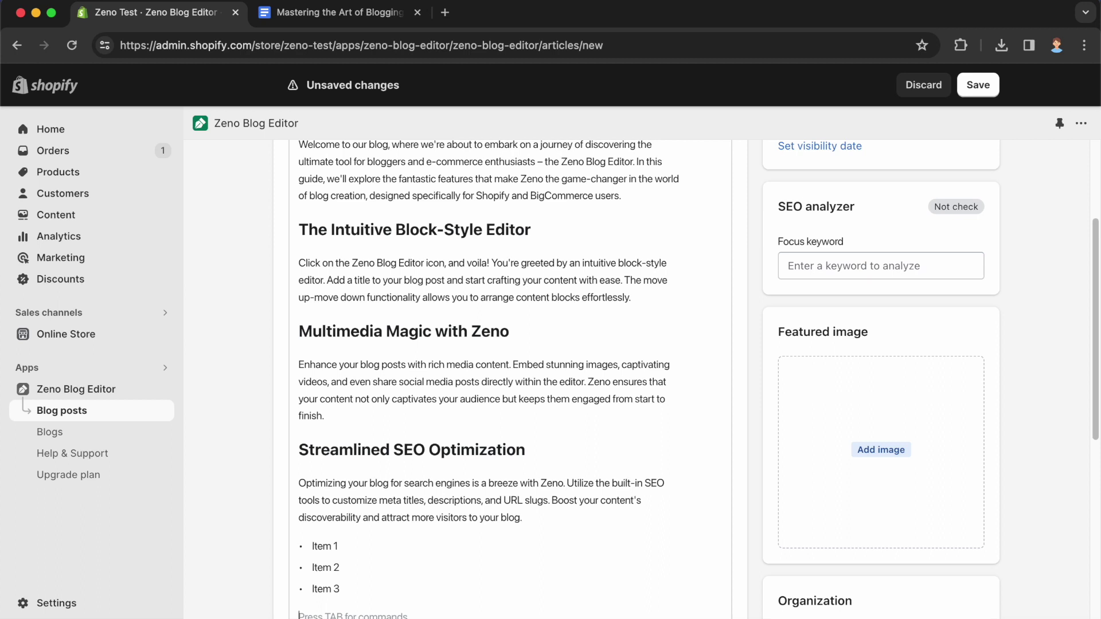
Add a checklist with Item 1, Item 2 and Item 3 below the bulleted list, and check off Item 2
left_click(321, 616)
key("Tab")
scroll(504, 459, "down", 5)
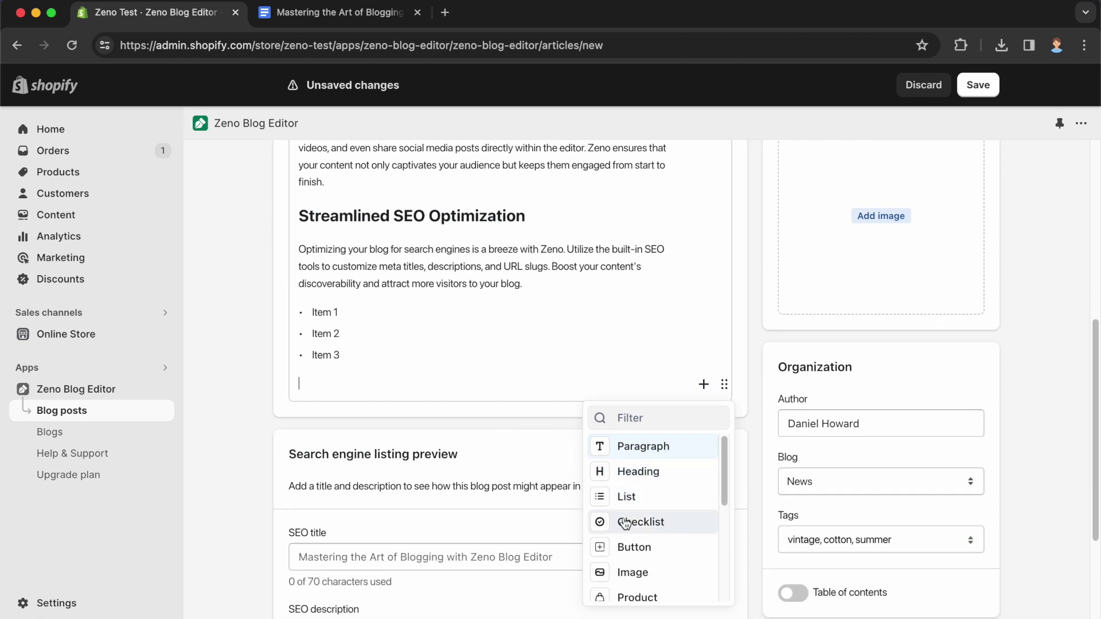
left_click(625, 522)
type("Item 1")
key("Return")
type("Item 2")
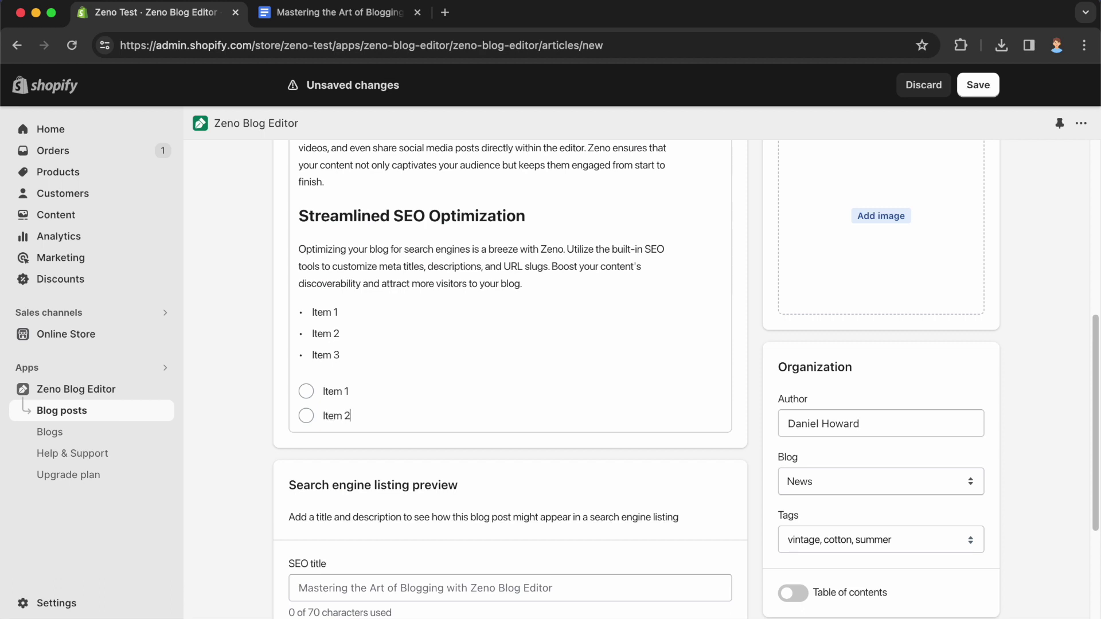
key("Return")
type("Item 3")
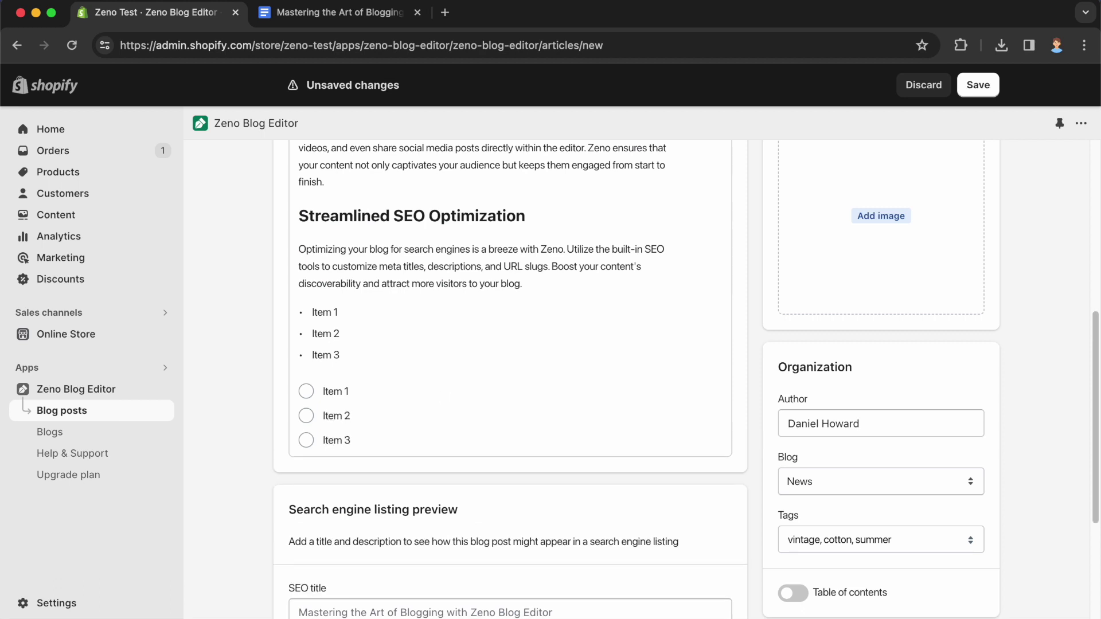
left_click(307, 417)
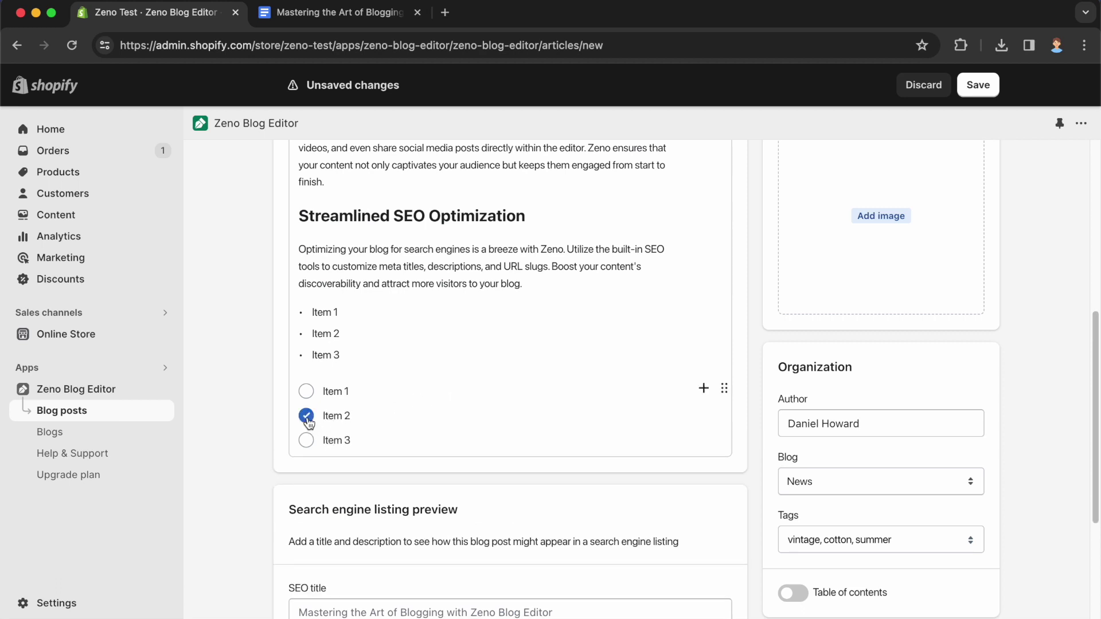
left_click(384, 450)
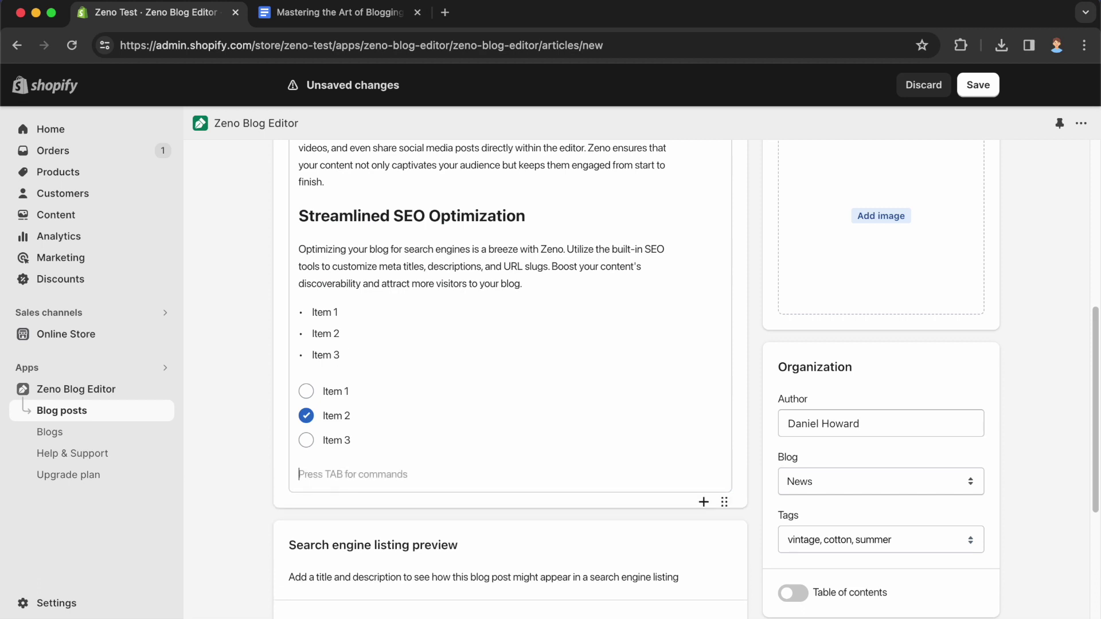
key("Tab")
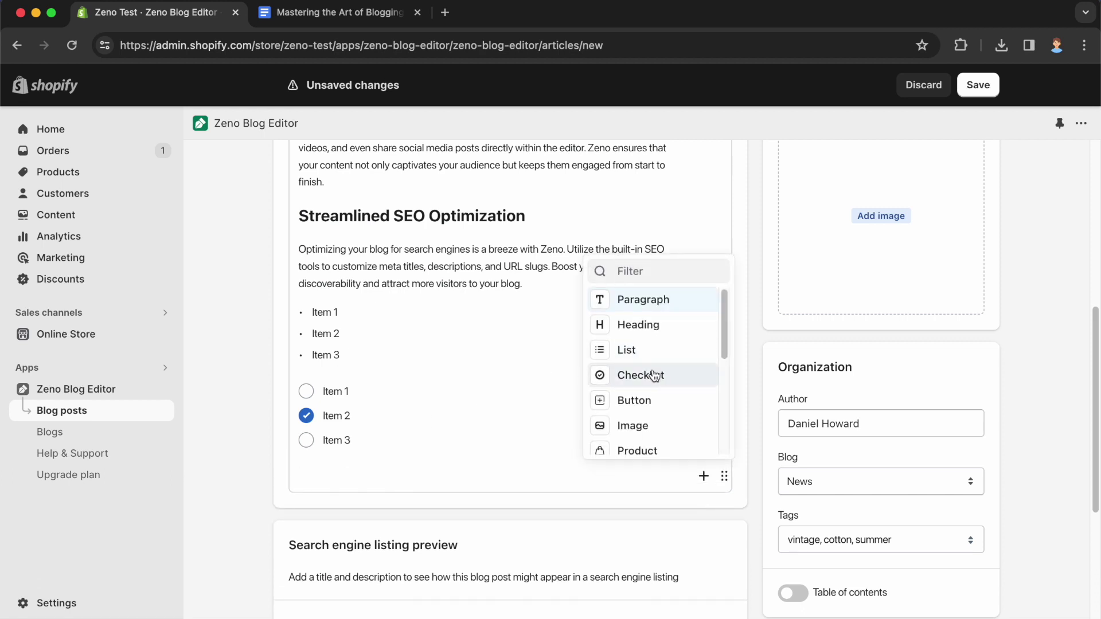
left_click(649, 400)
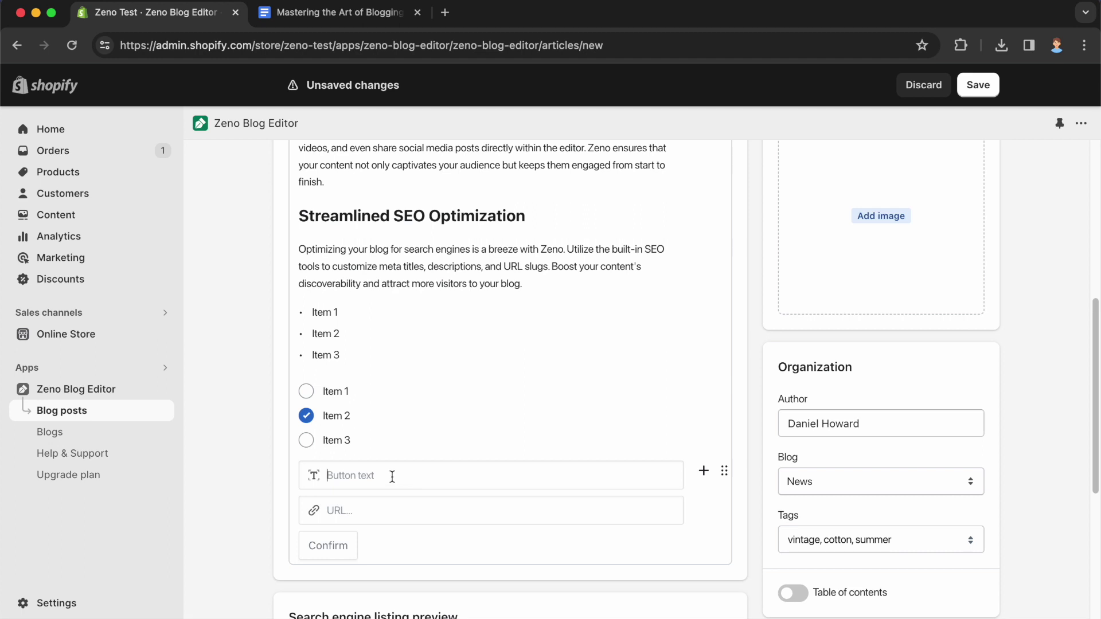
type("Click me")
left_click(354, 516)
type("https://google.com")
left_click(320, 547)
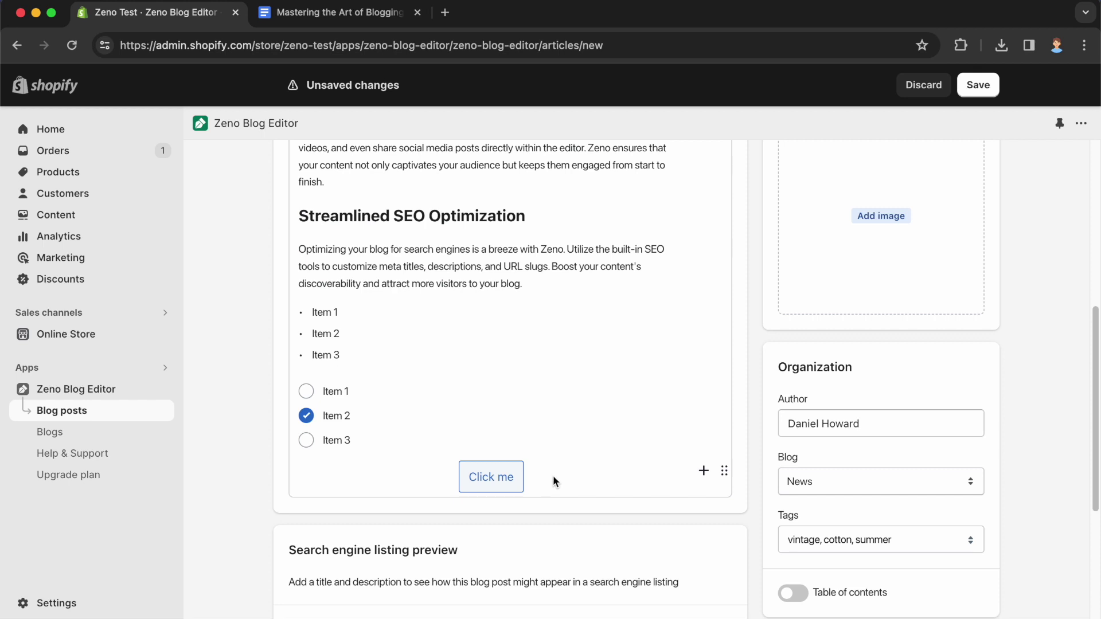
Give the "Click me" button the green style, try left and right alignment, and leave it centred
left_click(725, 472)
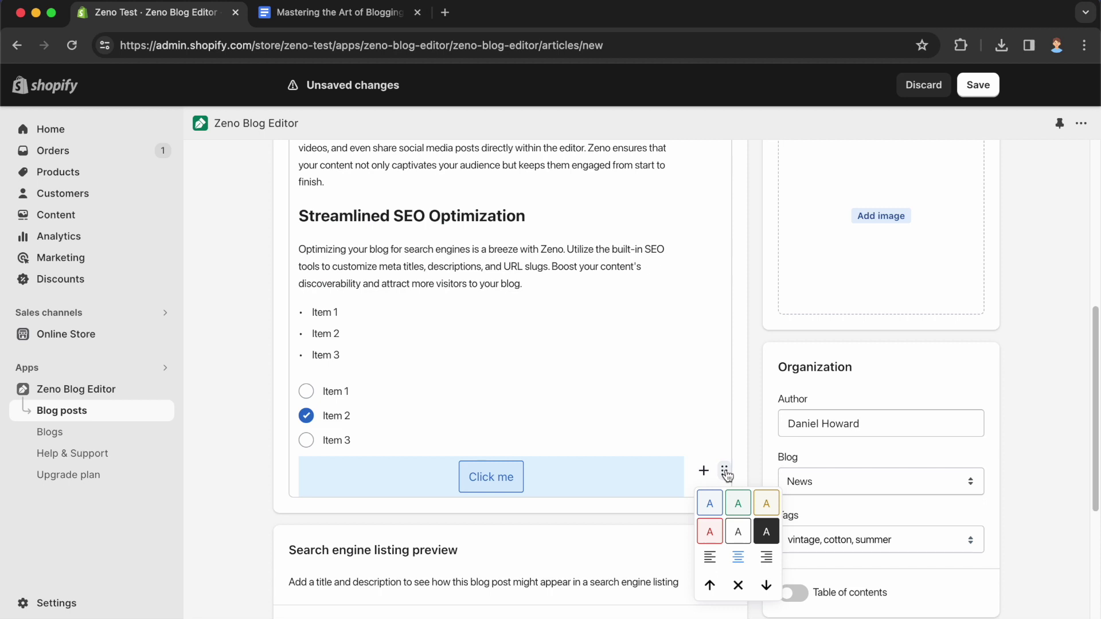
left_click(737, 503)
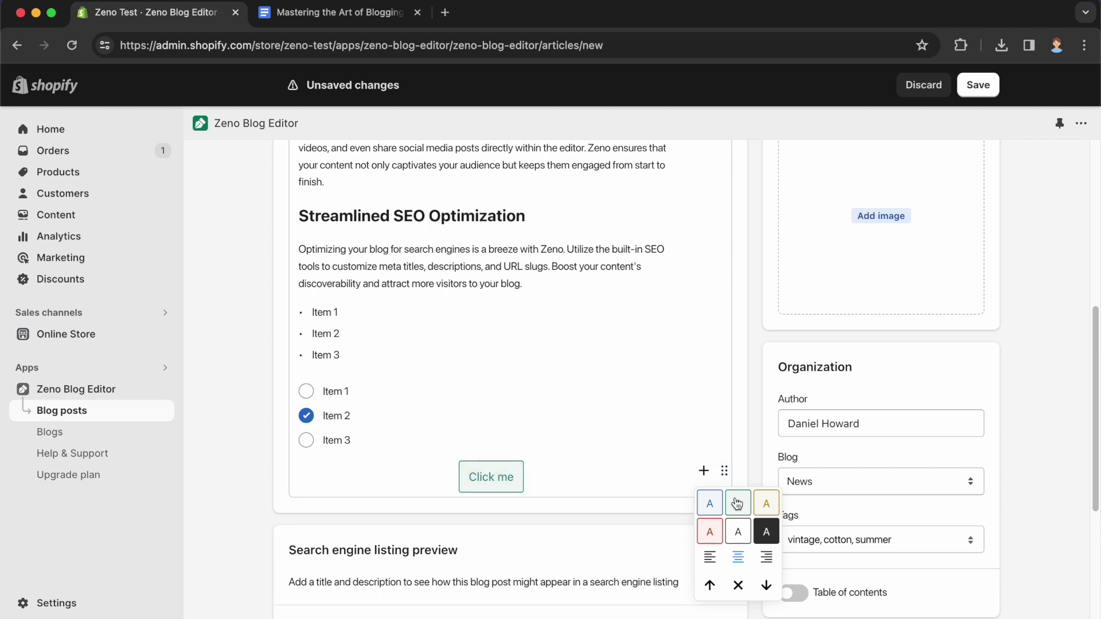
left_click(711, 558)
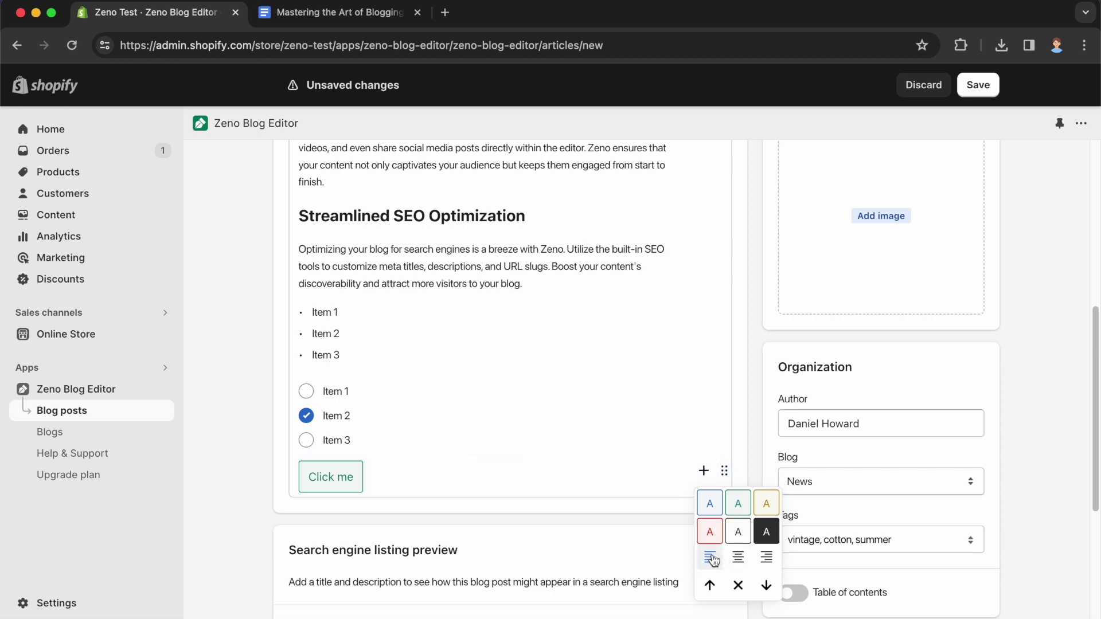
left_click(739, 559)
left_click(767, 559)
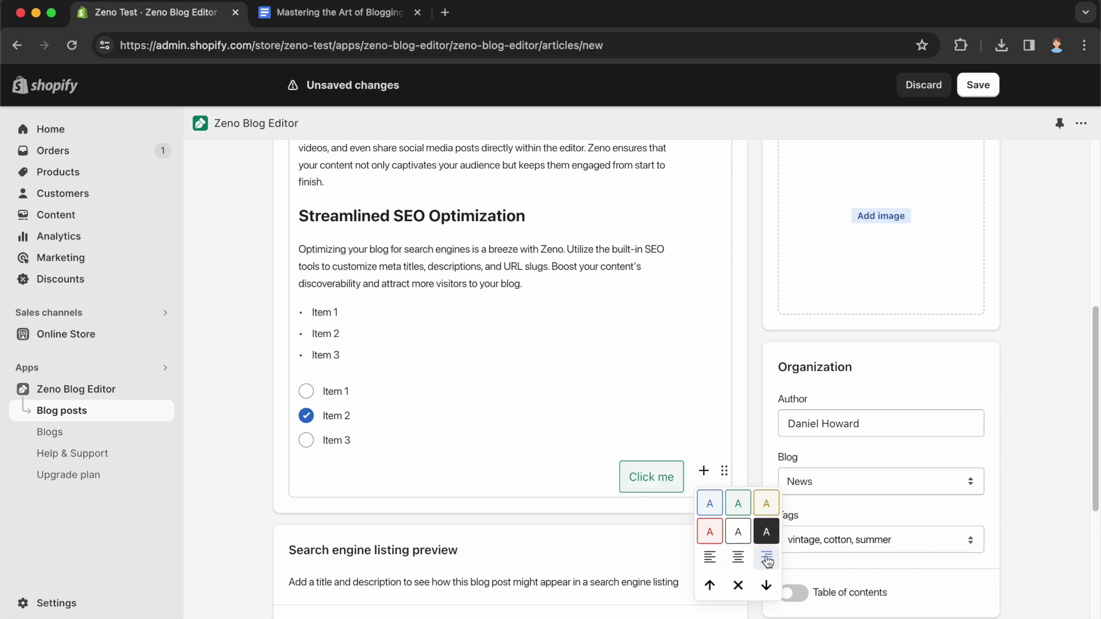
left_click(745, 564)
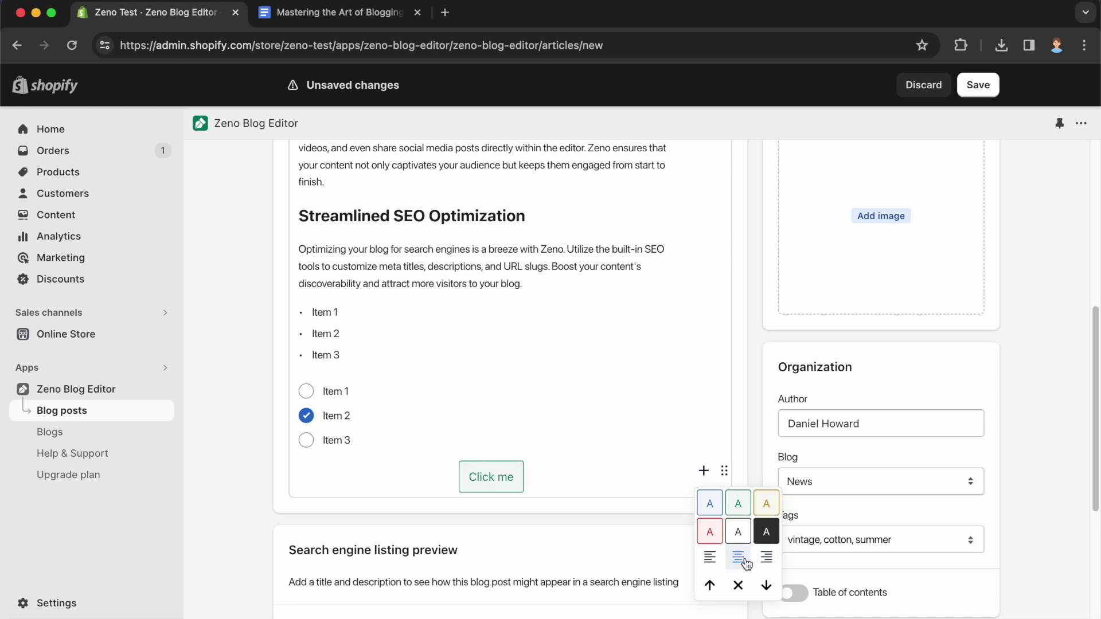
Add an image block below the button and upload Block editor.webp from the Downloads folder for it
left_click(704, 471)
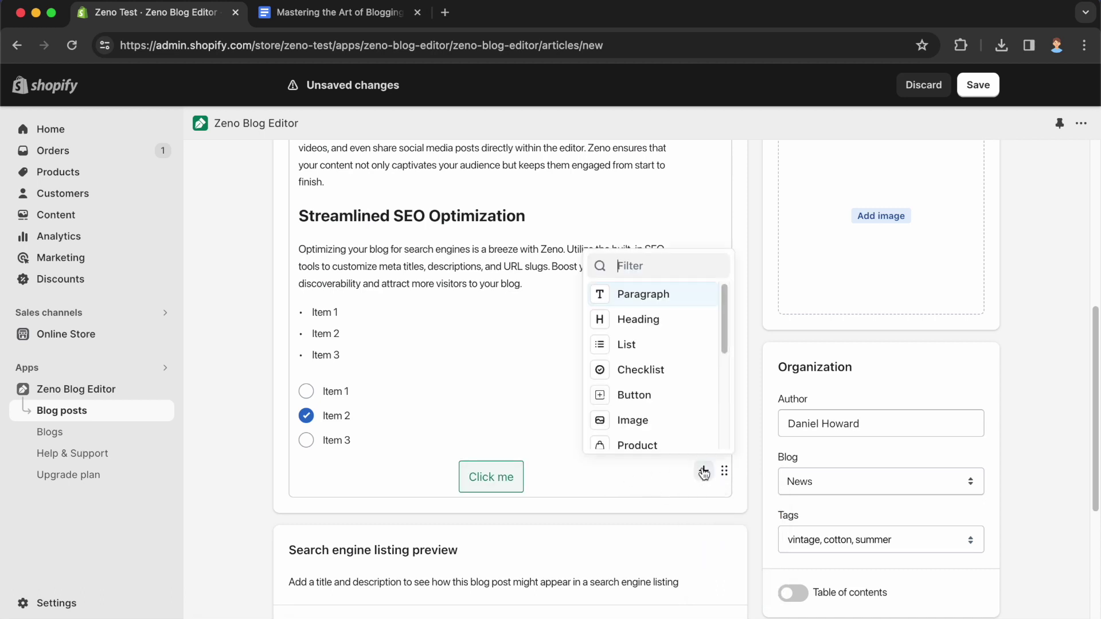
left_click(631, 420)
scroll(501, 512, "down", 1)
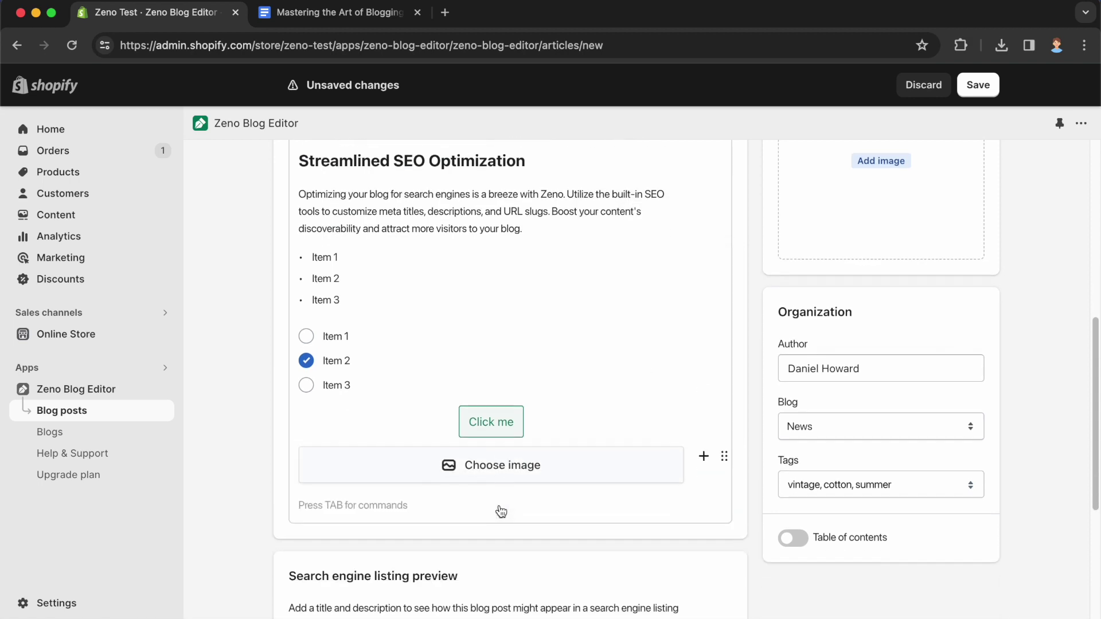
left_click(507, 447)
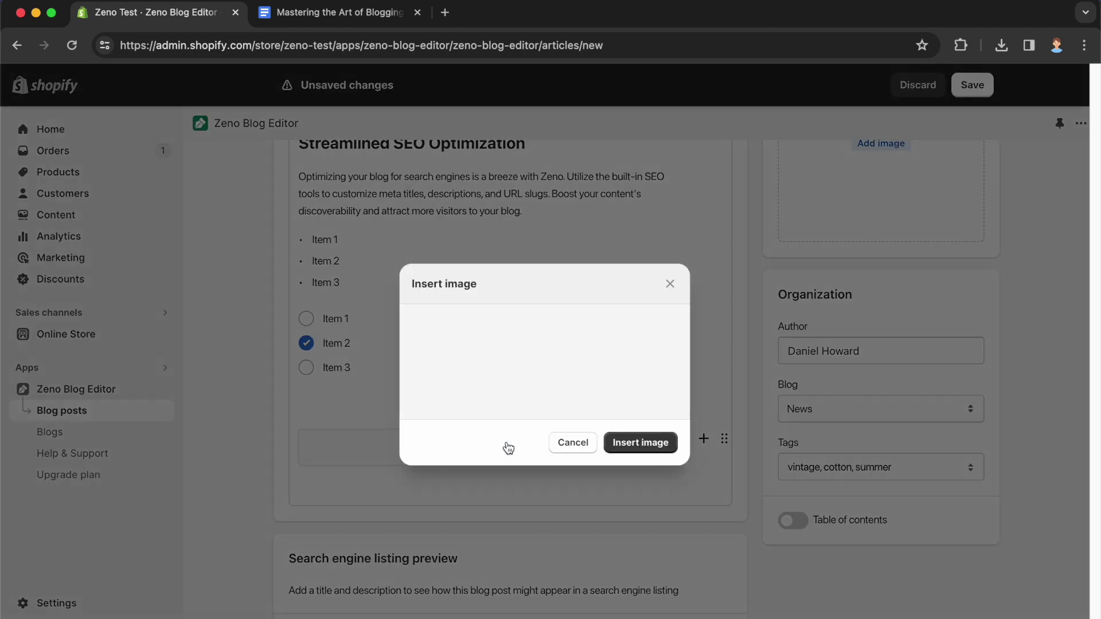
left_click(458, 291)
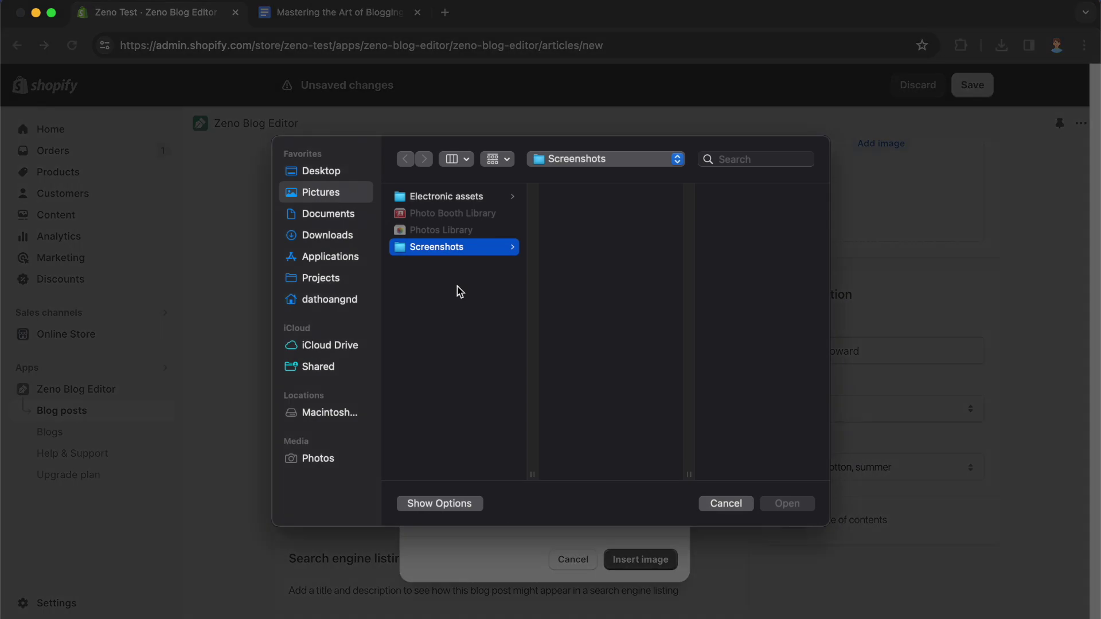
left_click(352, 233)
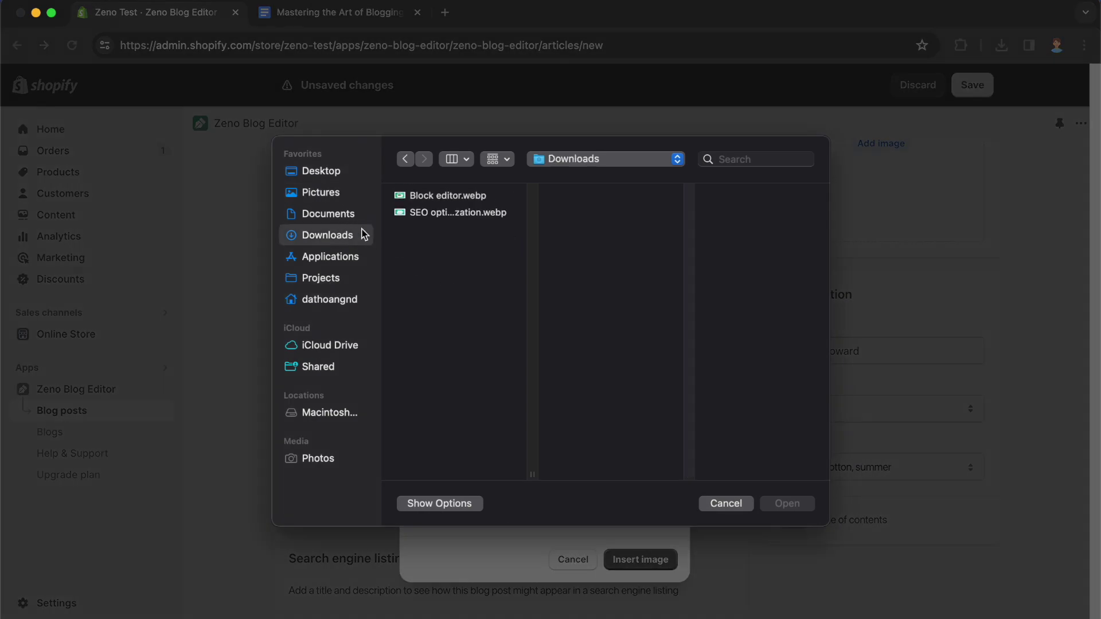
left_click(442, 200)
left_click(783, 503)
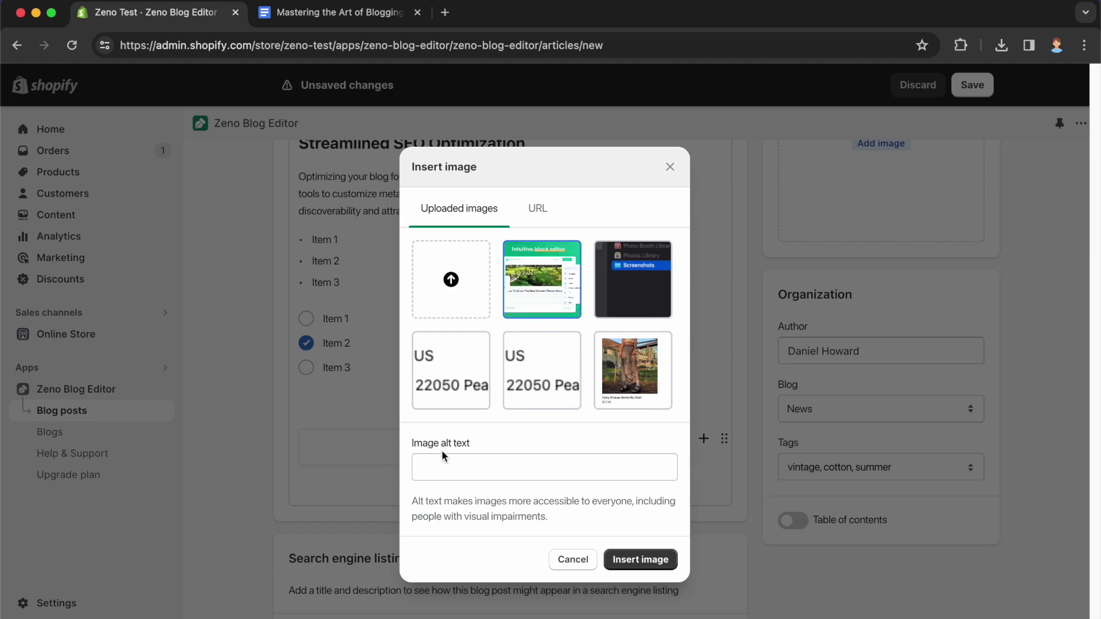
Set the image's alt text to "Block style editor" and insert the image into the post
left_click(455, 465)
type("Blo")
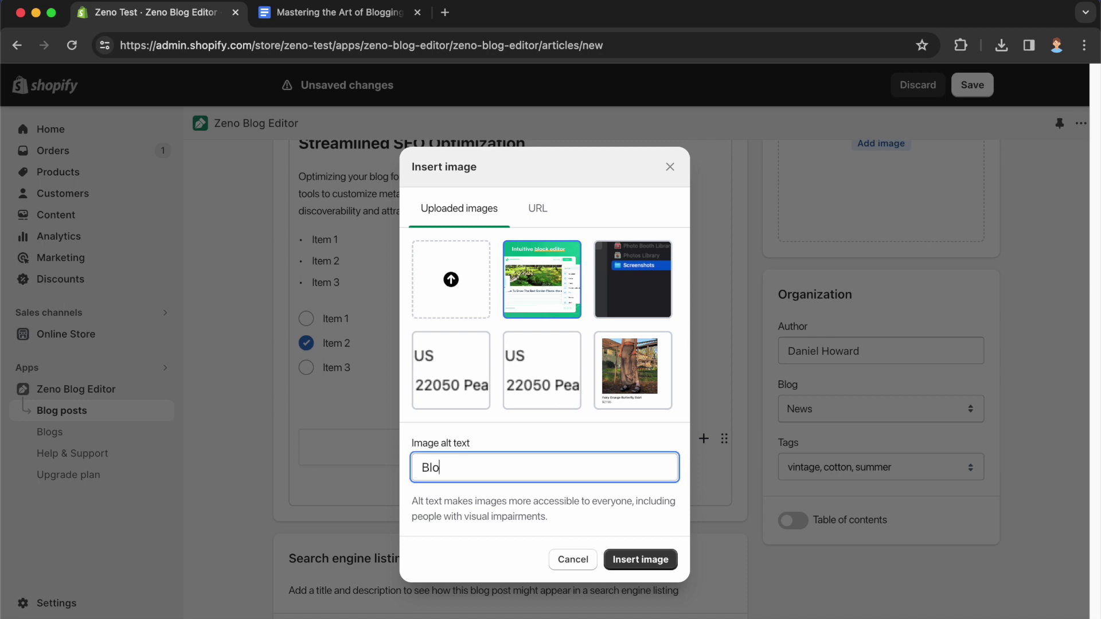
type("ck style editor")
left_click(625, 560)
scroll(417, 497, "down", 3)
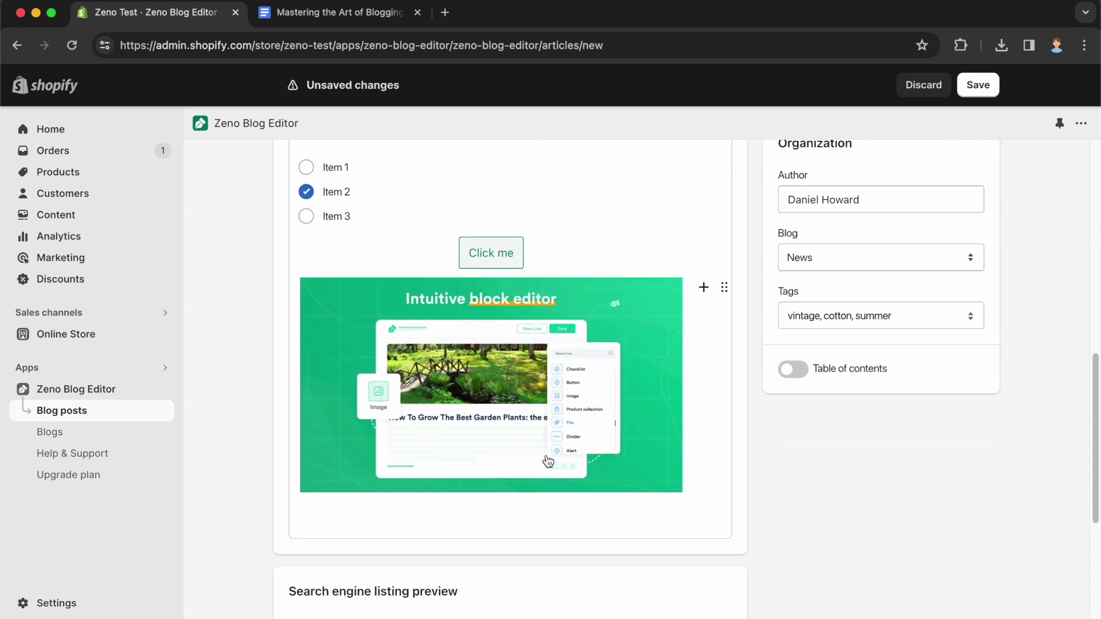
Add a product block below the image with the first black T-shirt named "Lorem ipsum", and check its variant options
left_click(704, 270)
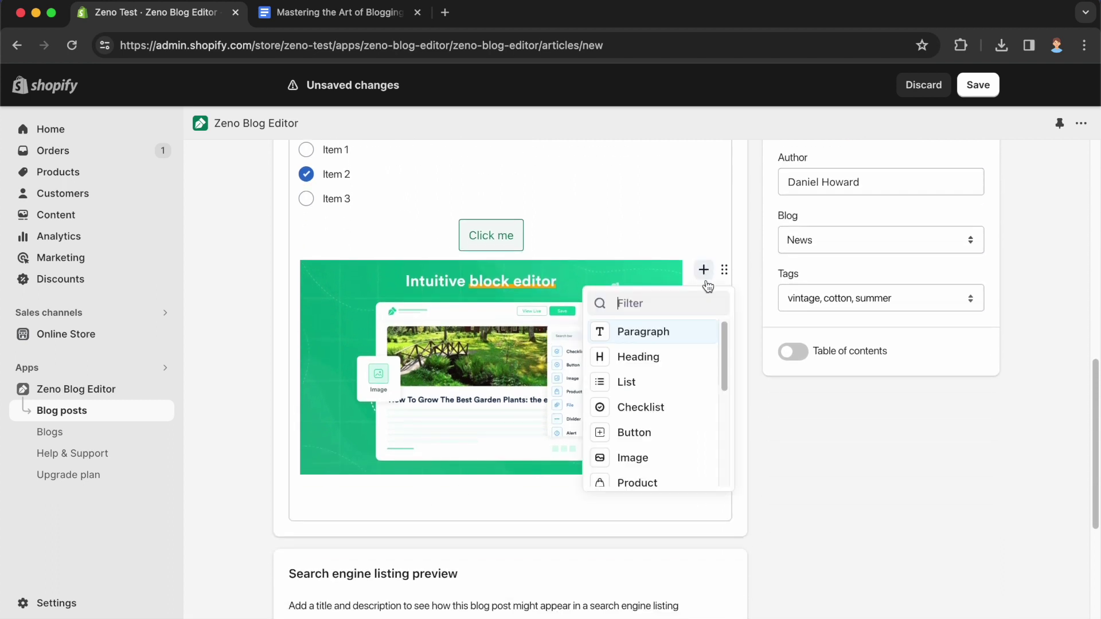
scroll(677, 382, "down", 2)
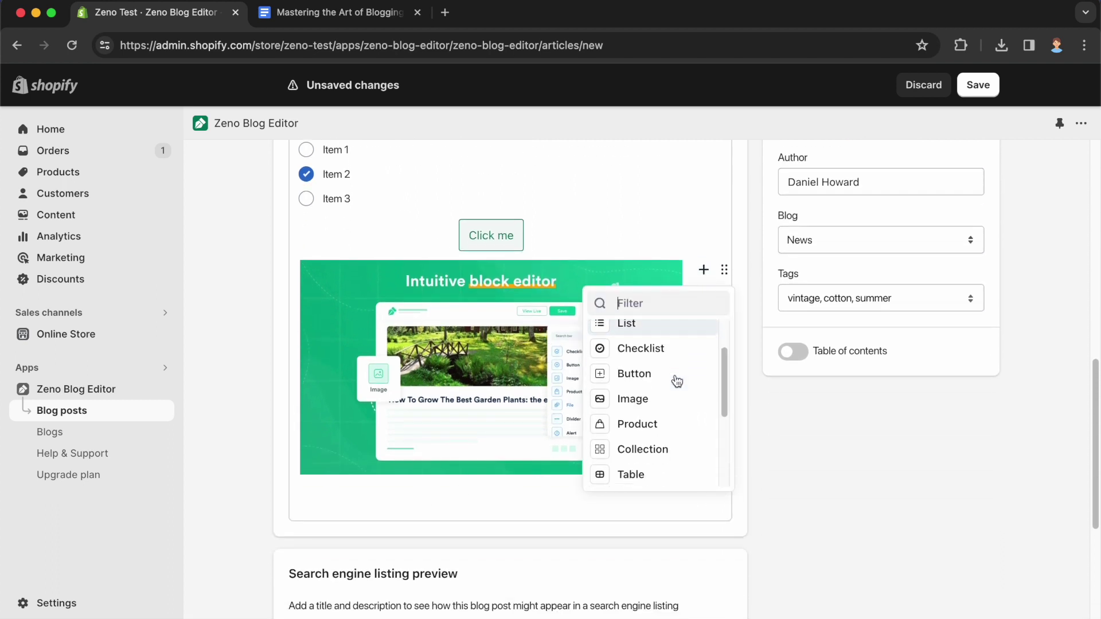
left_click(646, 413)
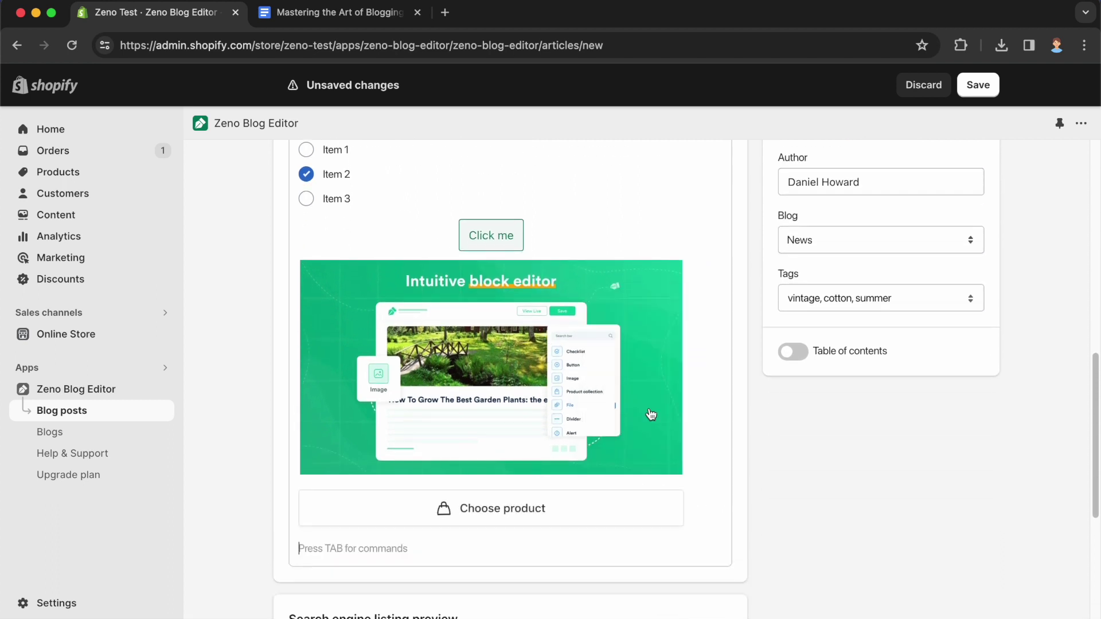
left_click(507, 507)
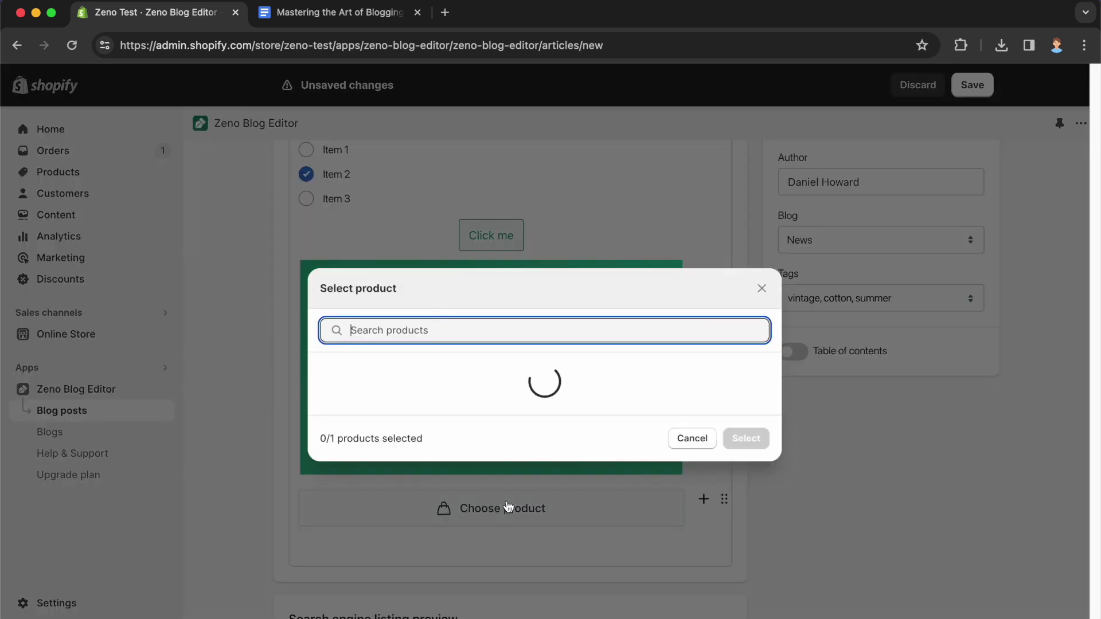
type("lorem")
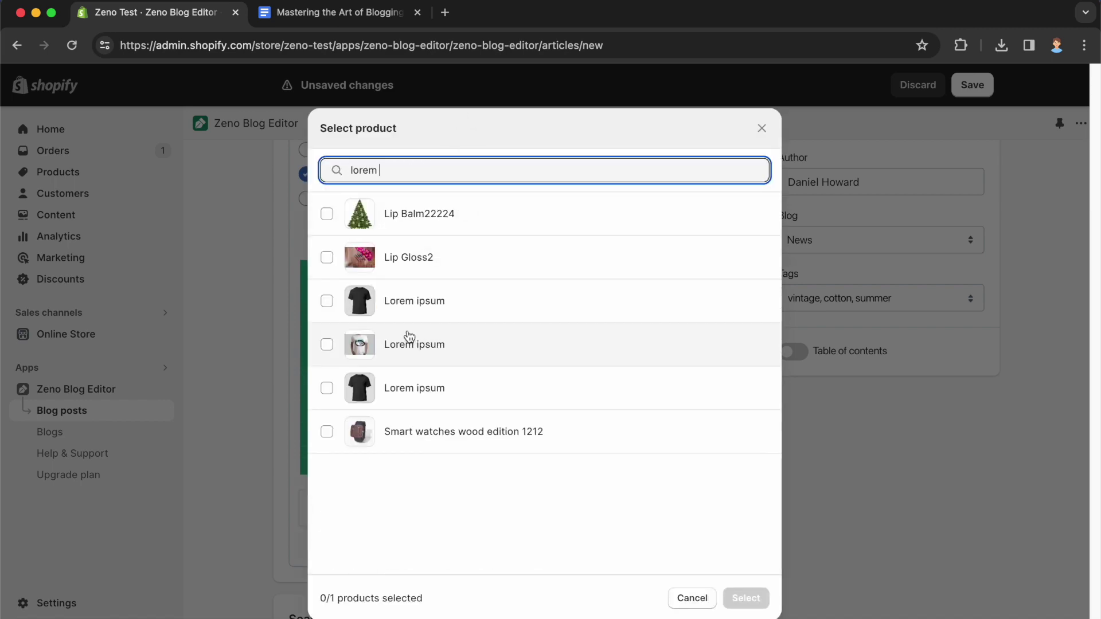
left_click(430, 300)
left_click(746, 598)
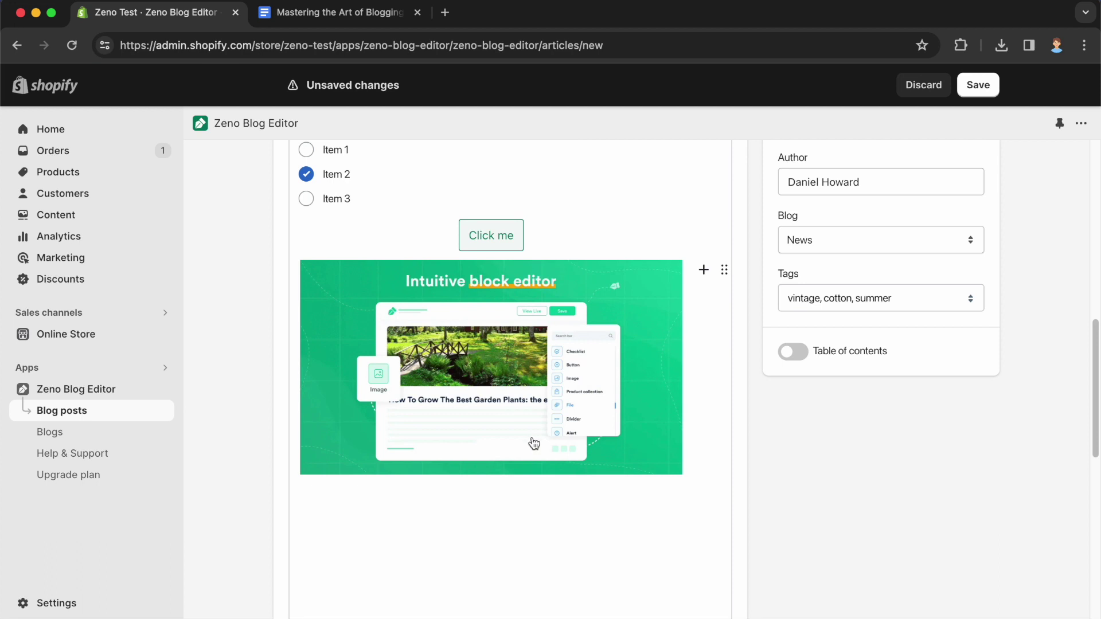
scroll(531, 444, "down", 5)
left_click(483, 489)
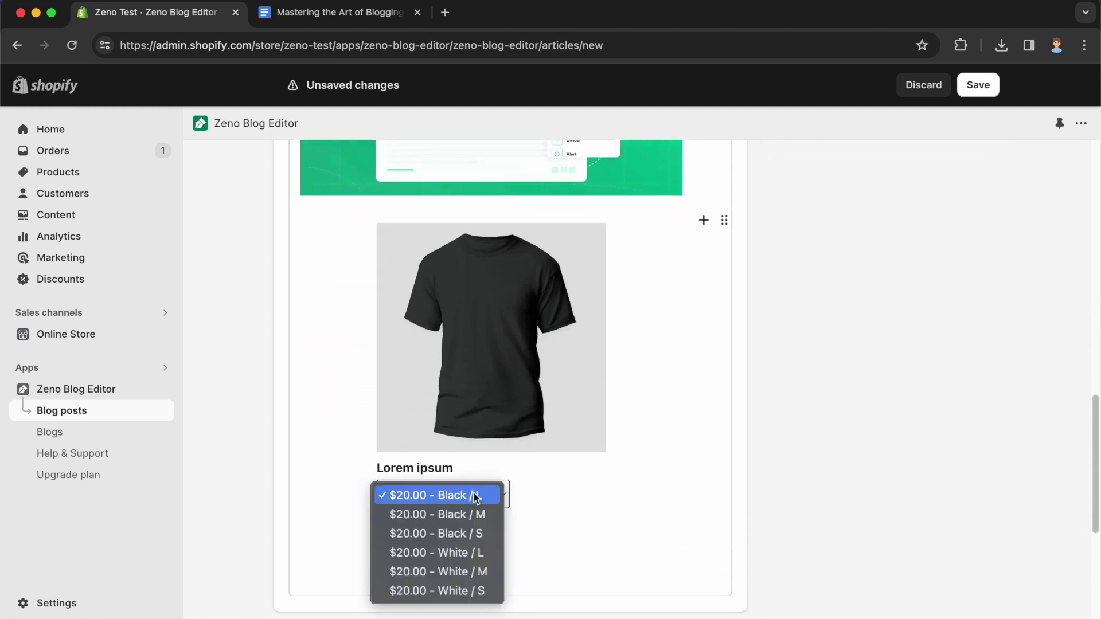
left_click(576, 477)
Add a collection block below the product and choose "My collection" for it
left_click(704, 220)
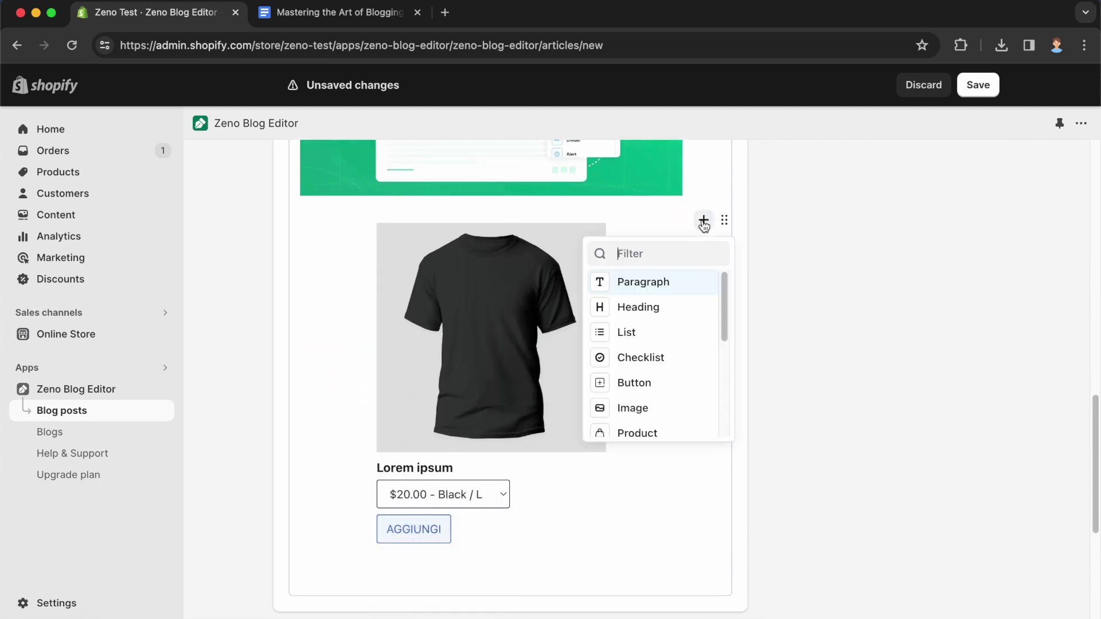
scroll(654, 407, "down", 3)
left_click(668, 395)
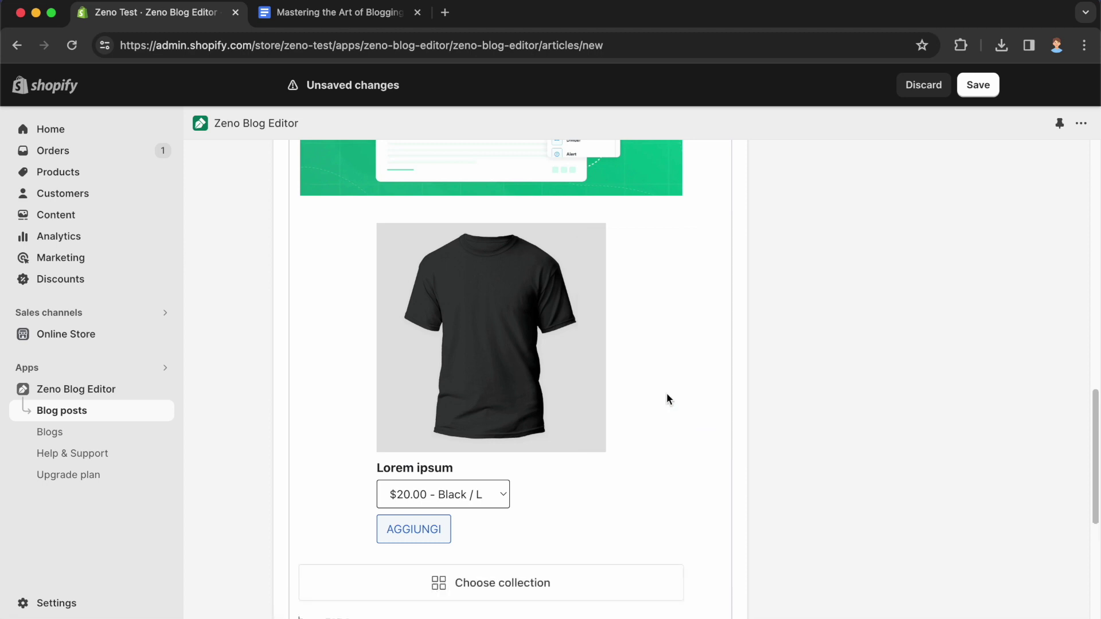
scroll(548, 531, "down", 3)
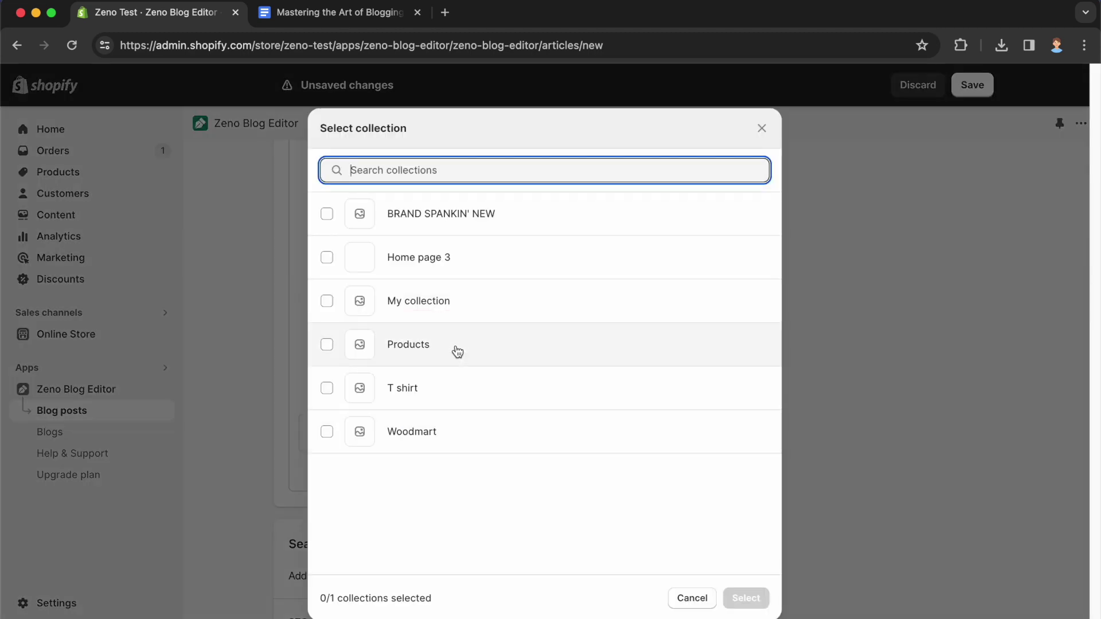
left_click(439, 301)
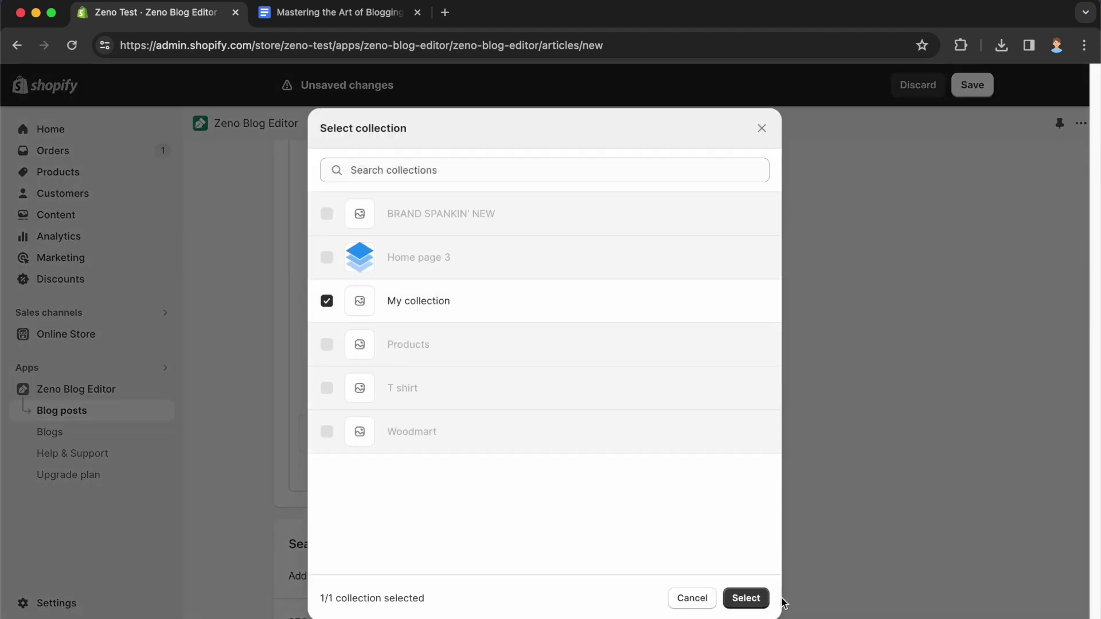
left_click(749, 600)
Try reducing the collection block's product quantity step by step to 1, and set it back to 4
scroll(554, 439, "down", 1)
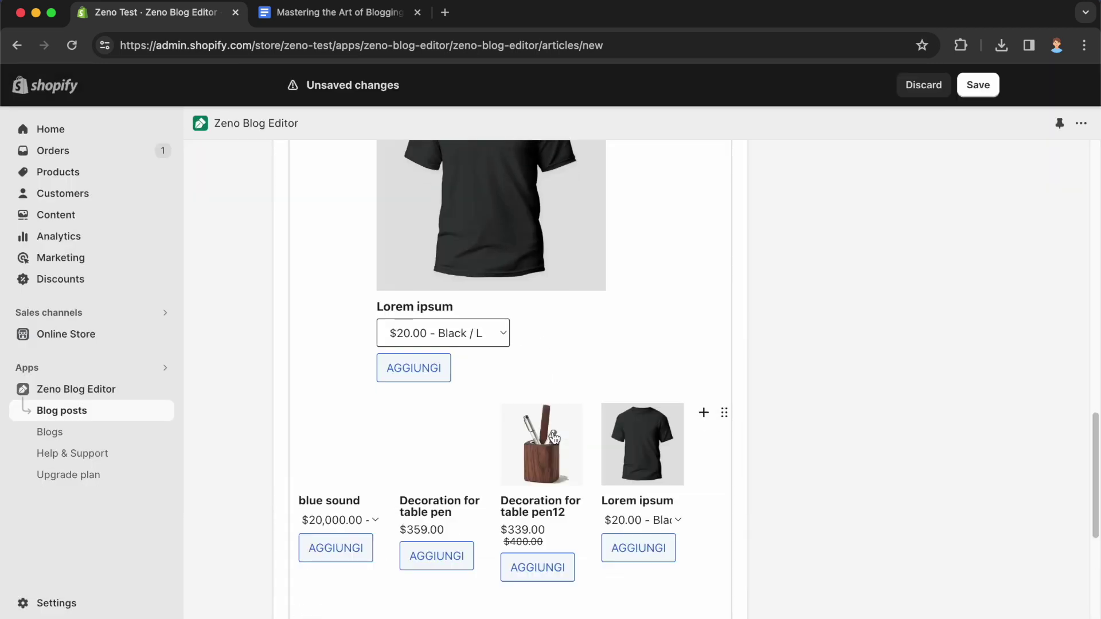
scroll(591, 441, "down", 2)
scroll(591, 443, "down", 1)
left_click(723, 365)
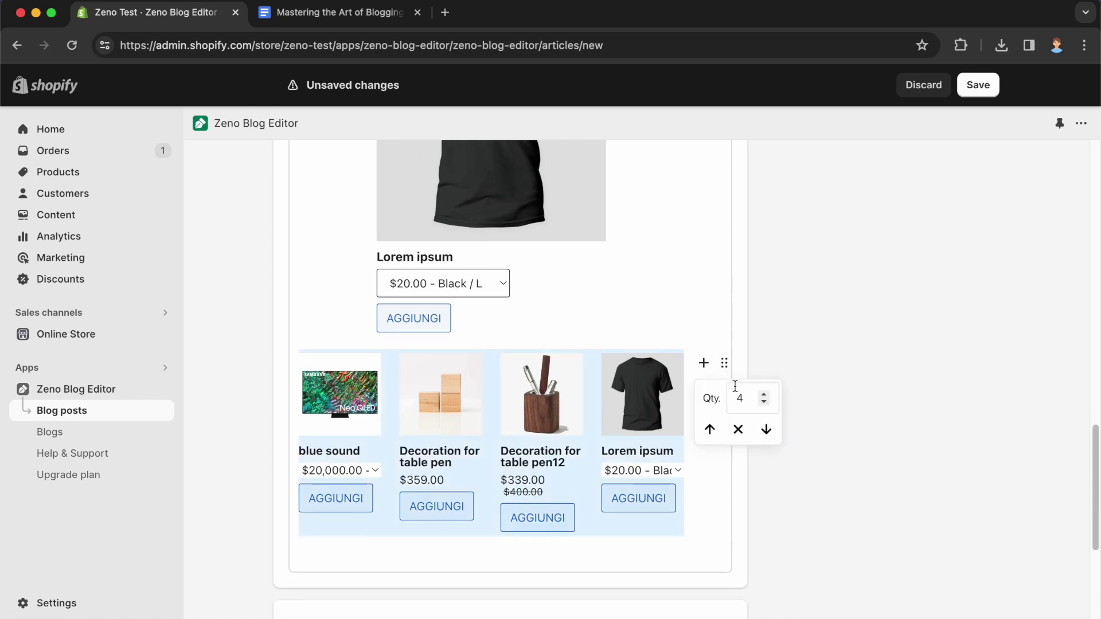
left_click(763, 403)
left_click(763, 403)
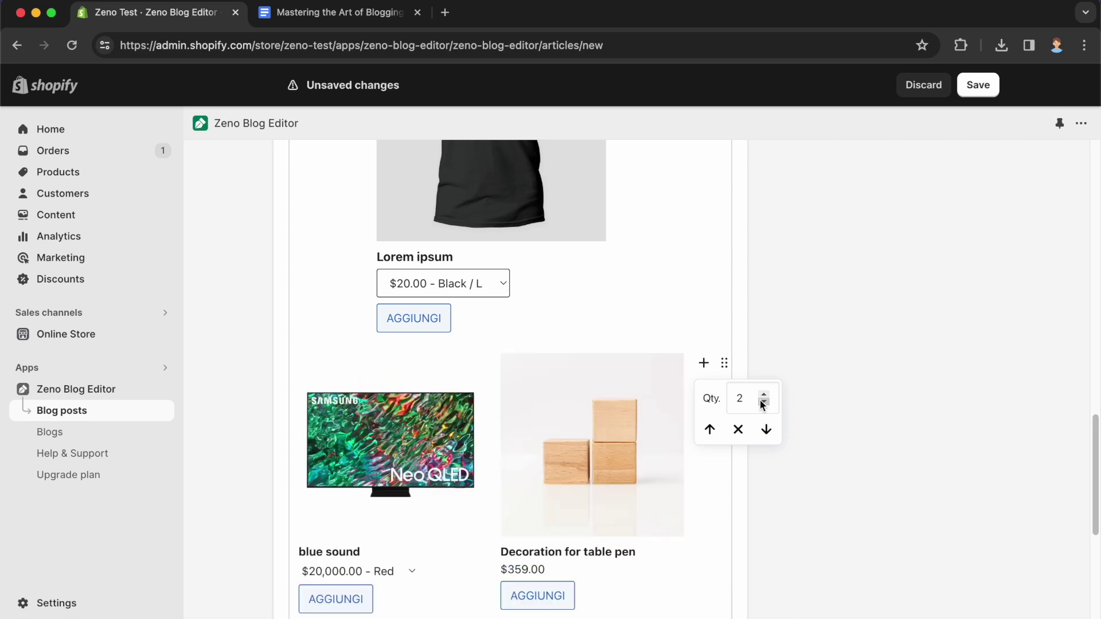
left_click(763, 403)
left_click(751, 398)
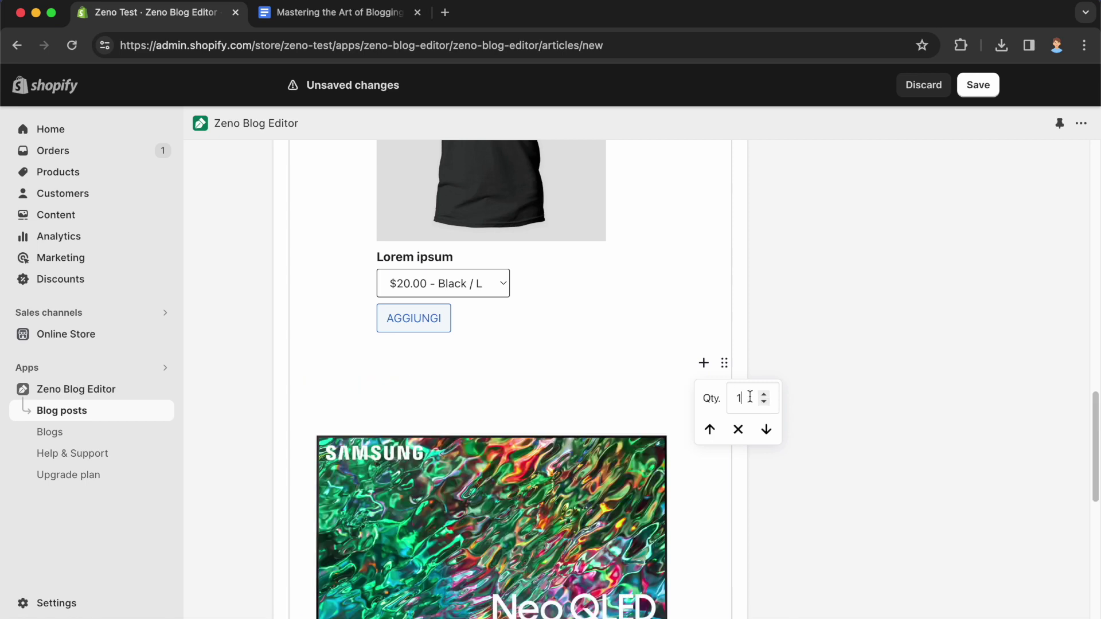
key("BackSpace")
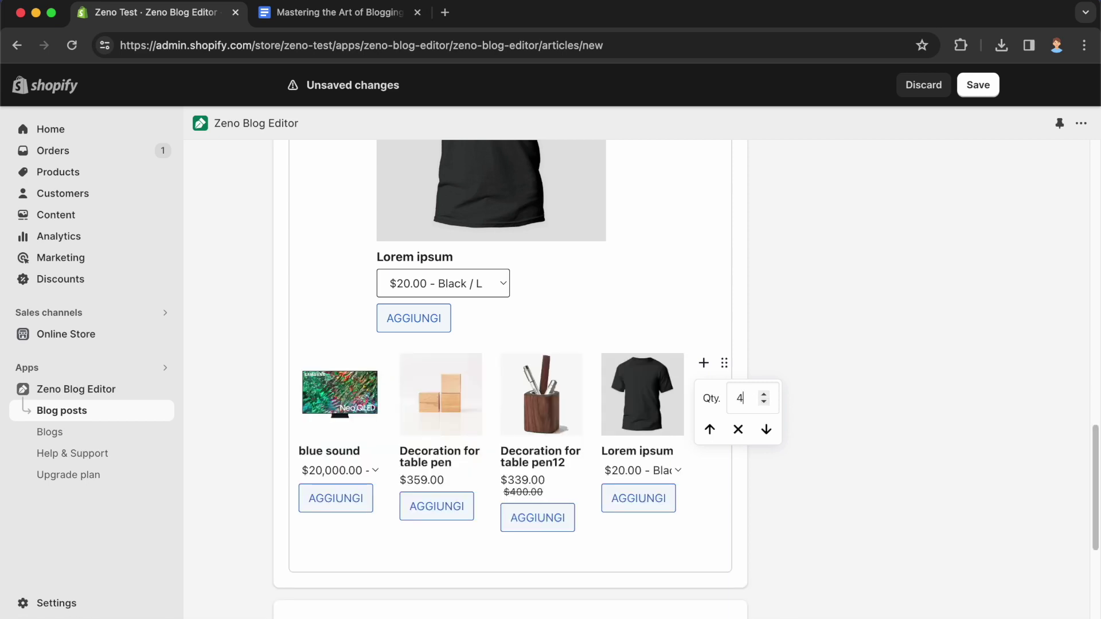
Insert a table with three columns and two rows below the collection block
left_click(703, 363)
scroll(677, 306, "down", 2)
scroll(677, 306, "down", 2)
left_click(650, 280)
scroll(537, 436, "down", 1)
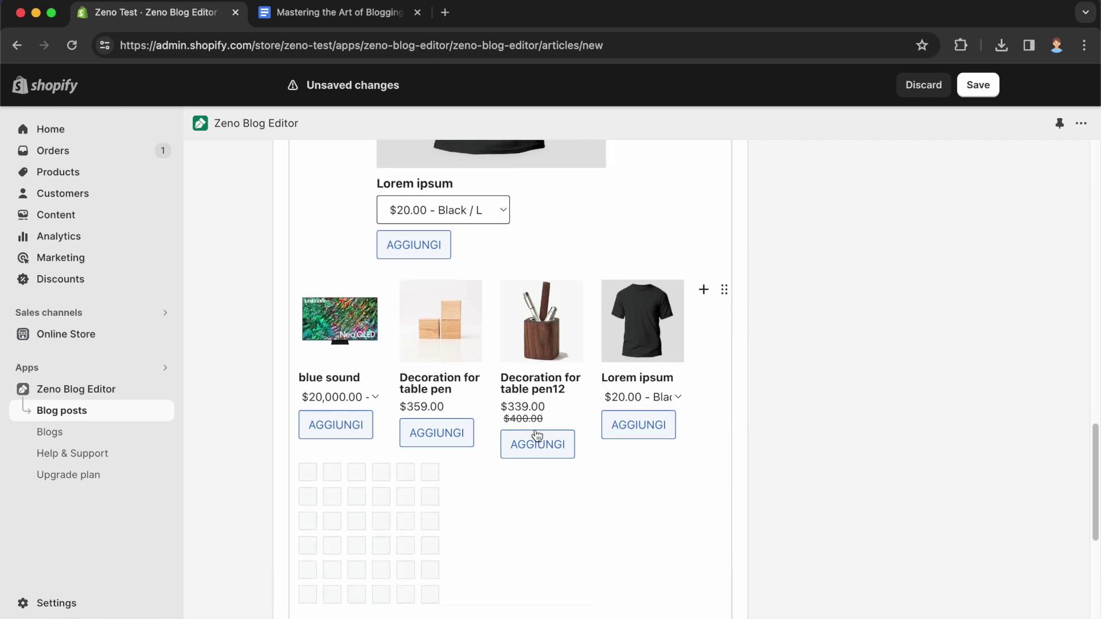
scroll(537, 436, "down", 2)
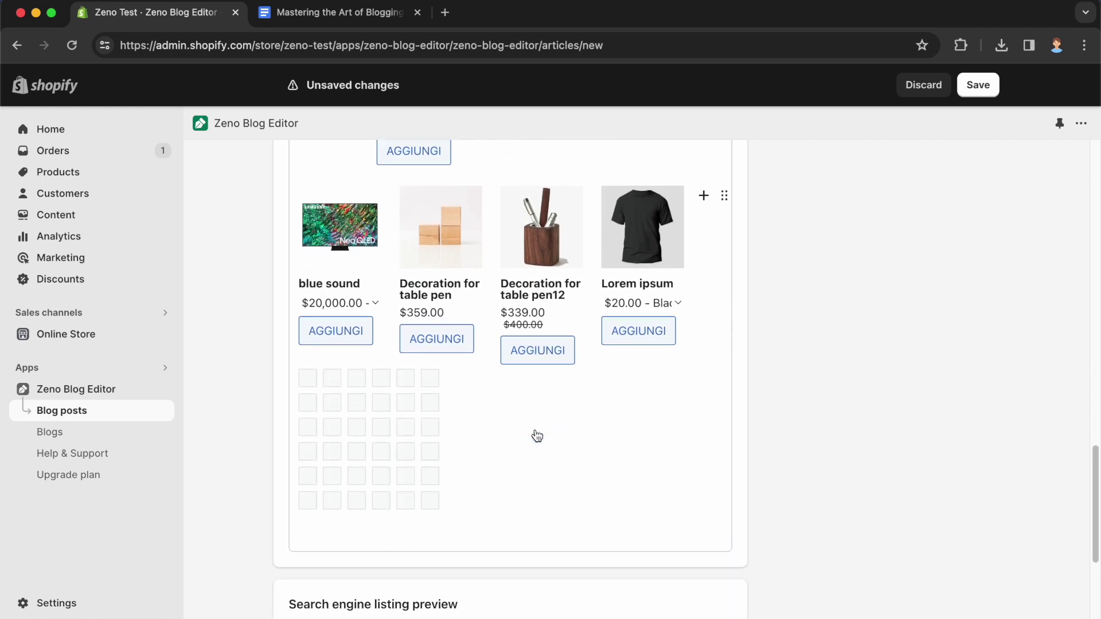
left_click(355, 402)
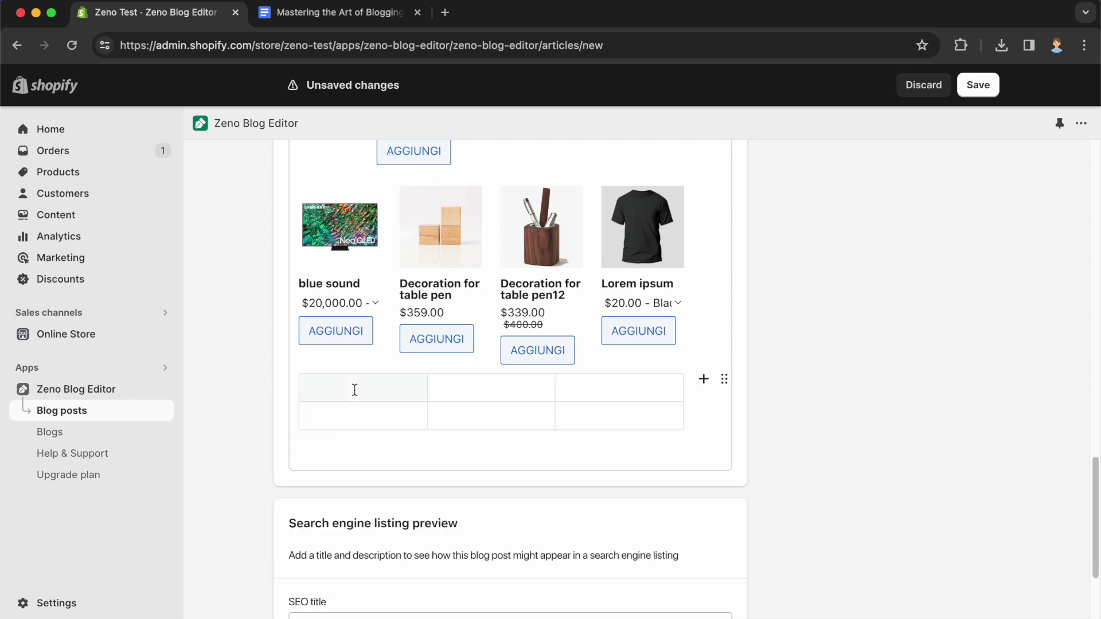
Fill the table with A, B and C in the first row and D, E and F in the second
type("A")
left_click(463, 390)
type("B")
left_click(559, 388)
type("C")
left_click(377, 417)
type("D")
left_click(437, 417)
type("E")
left_click(579, 410)
type("F")
Add a divider block below the table
left_click(704, 379)
scroll(676, 247, "down", 3)
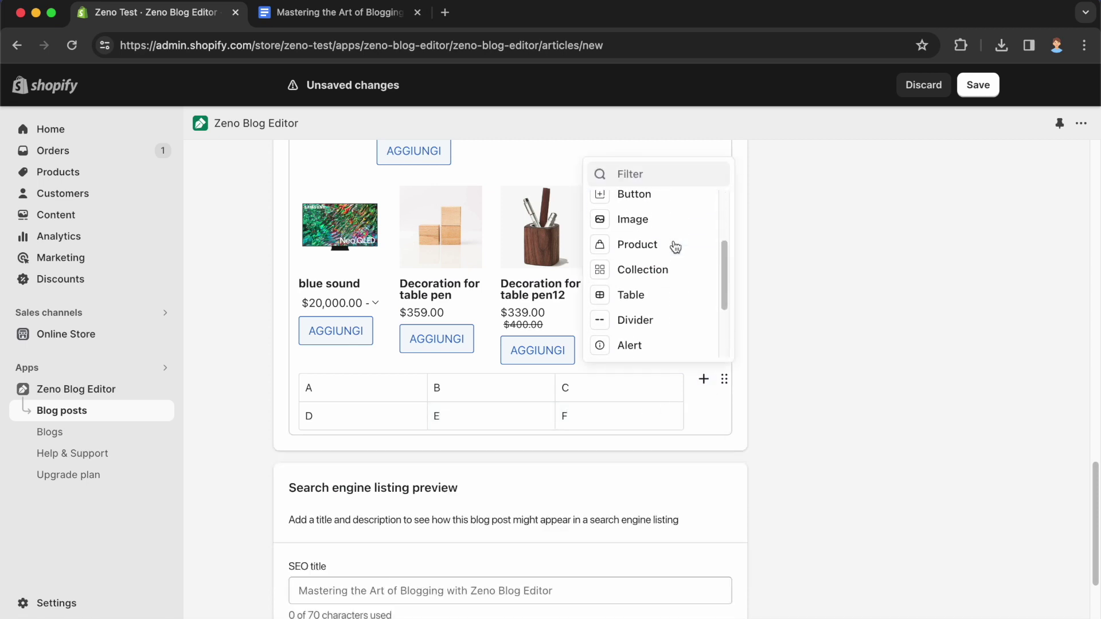
left_click(654, 270)
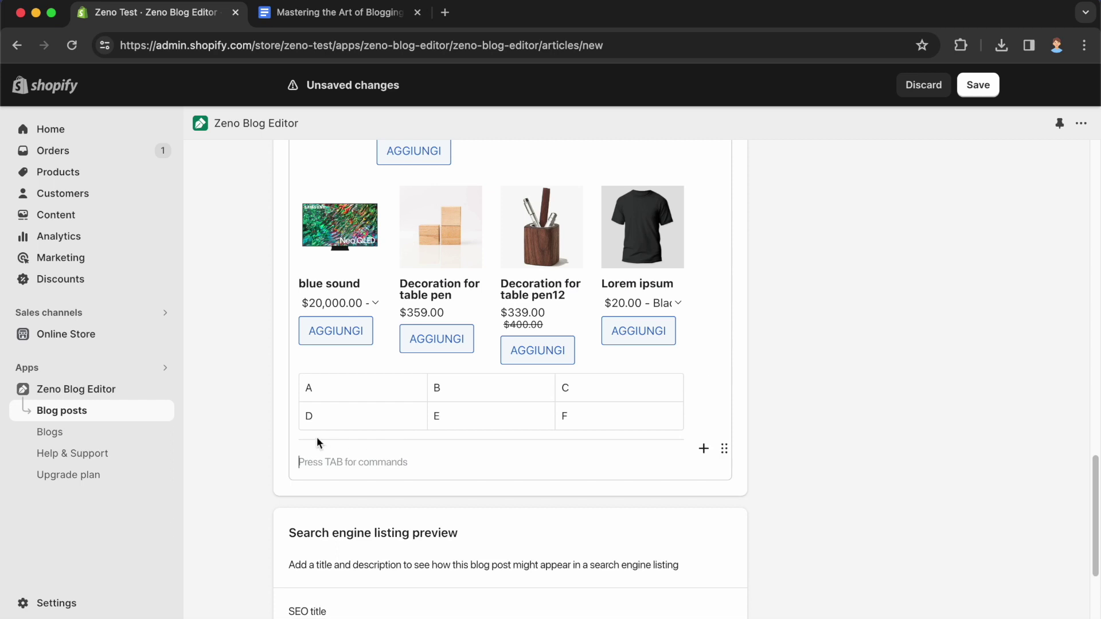
Add an alert block below the divider with the text "Attention: All products are on sale!"
left_click(703, 449)
scroll(653, 362, "down", 3)
left_click(655, 361)
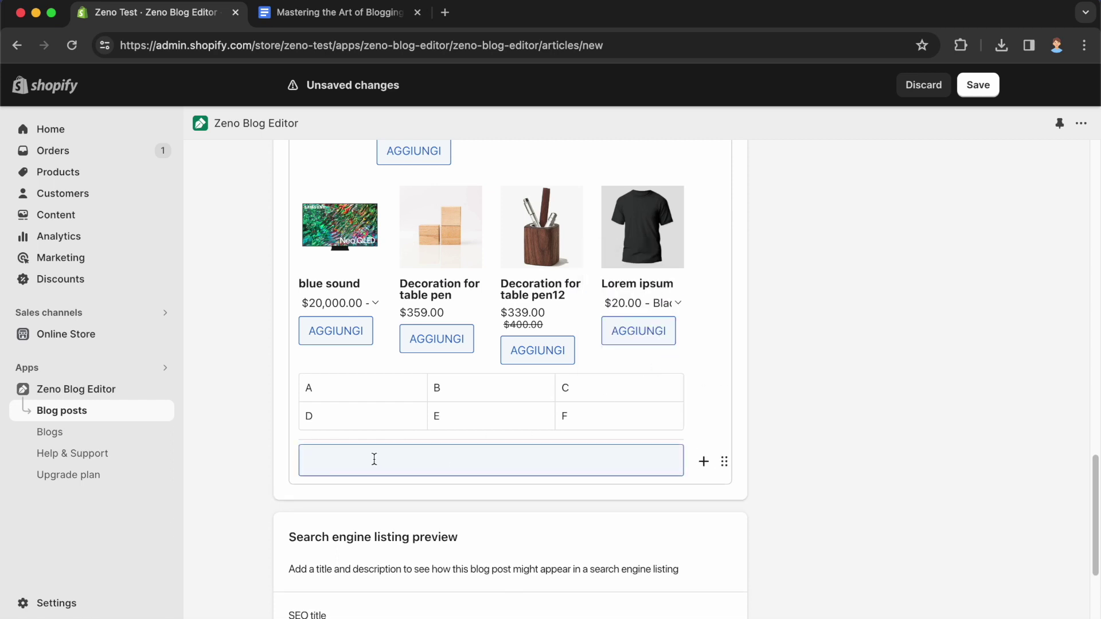
type("Attention: All products are on sale!")
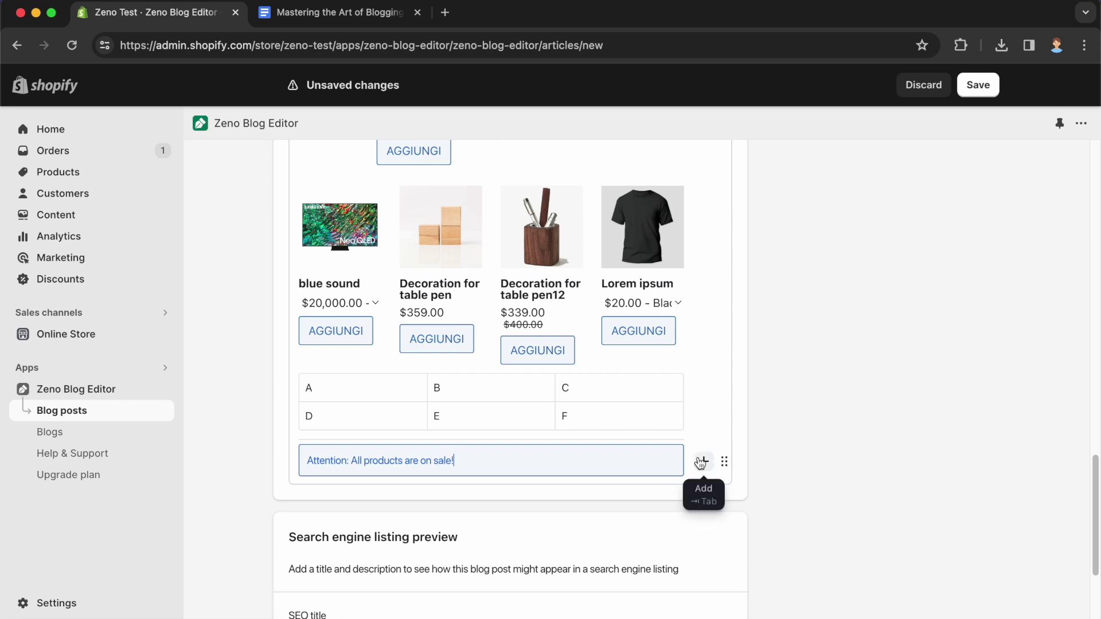
Add a quote block below the alert with the text "Lorem ipsum dolor sit amet."
left_click(702, 461)
scroll(676, 331, "down", 5)
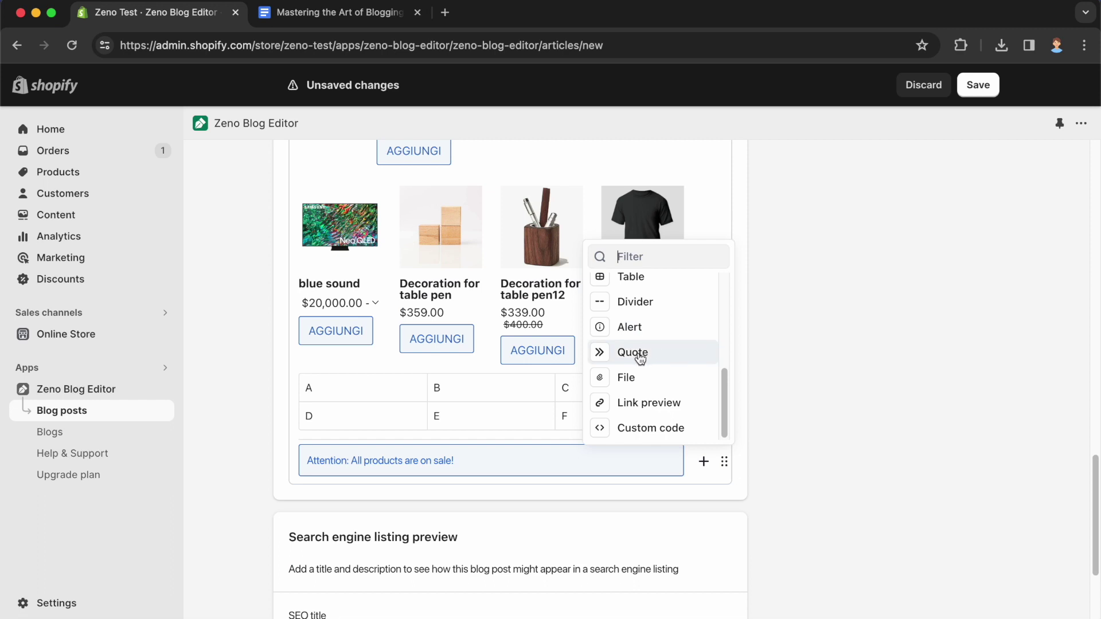
left_click(640, 358)
type("Lorem ipsum")
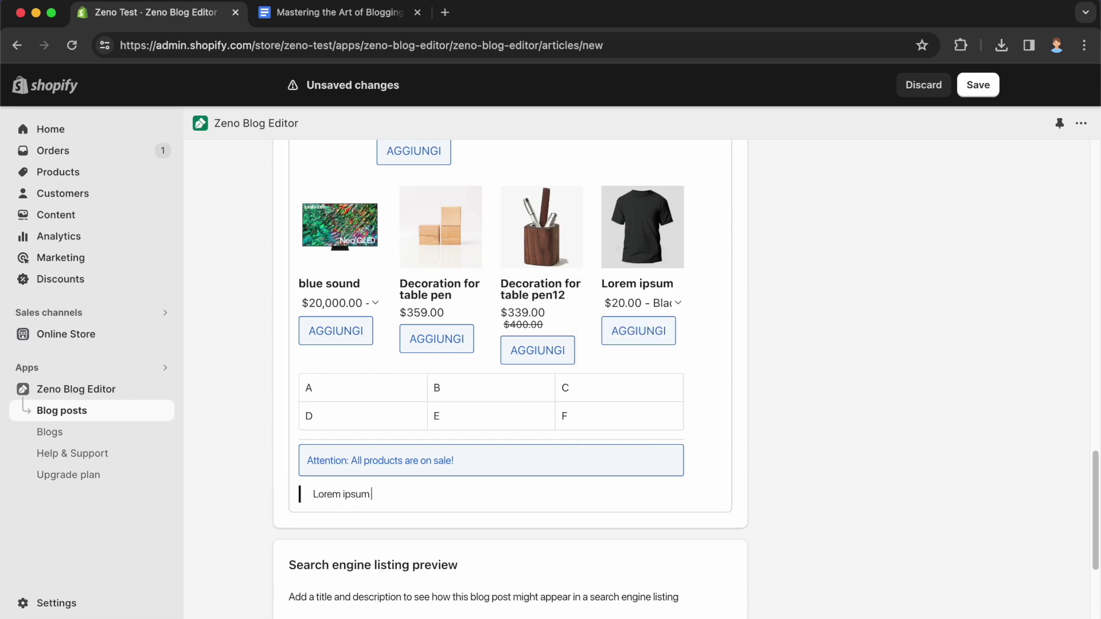
type(" dolor sit amet.")
Add a file block below the quote and upload SEO optimization.webp from the Downloads folder
key("Return")
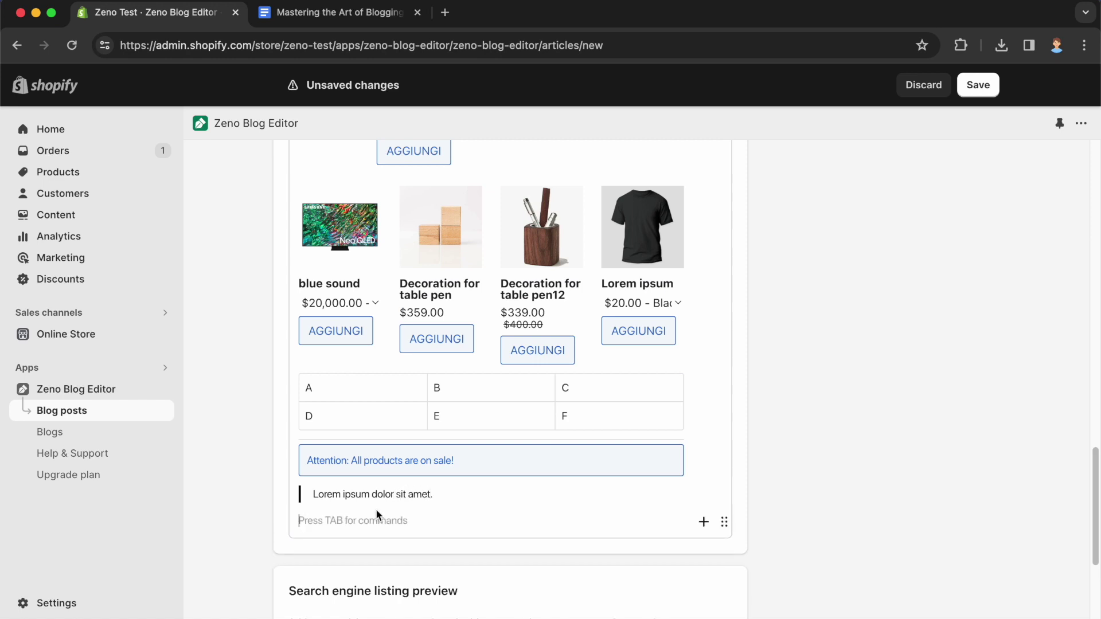
key("slash")
scroll(663, 396, "down", 5)
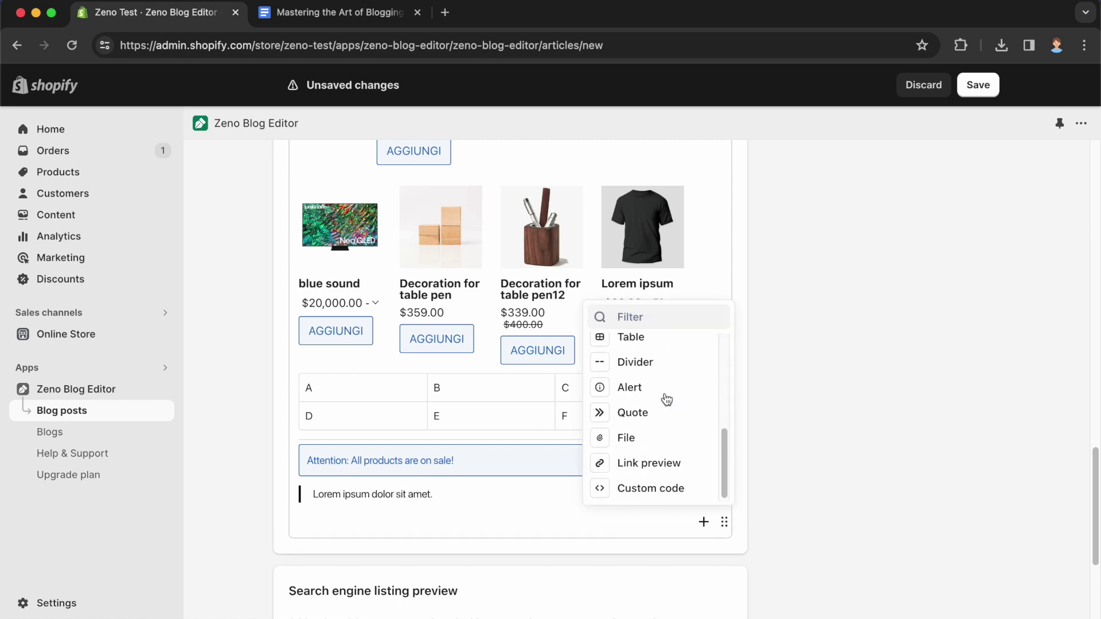
left_click(642, 438)
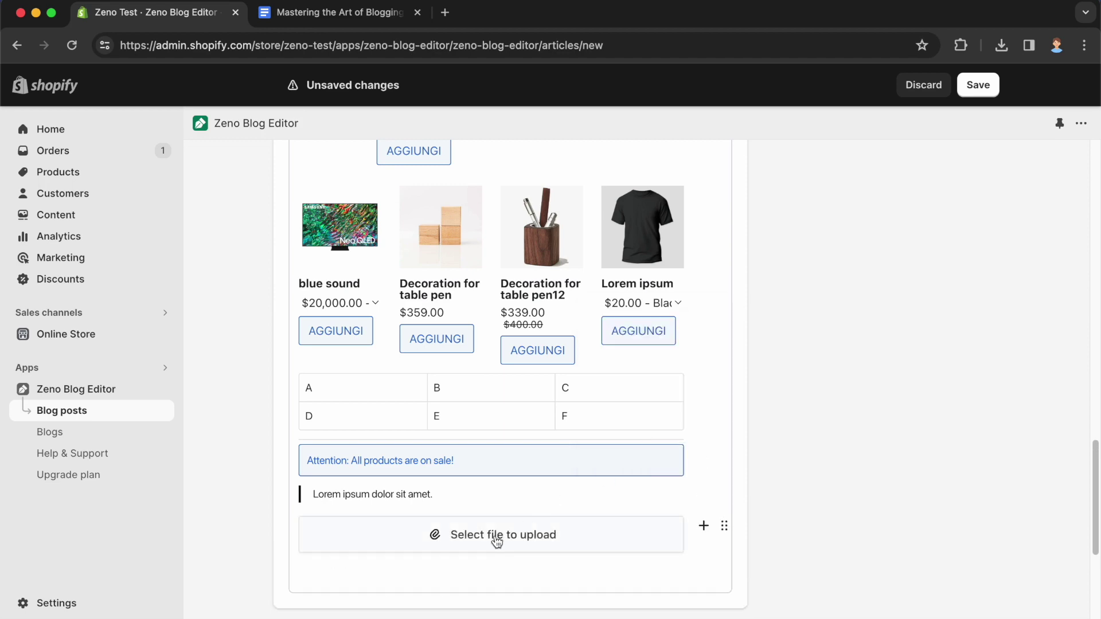
left_click(496, 537)
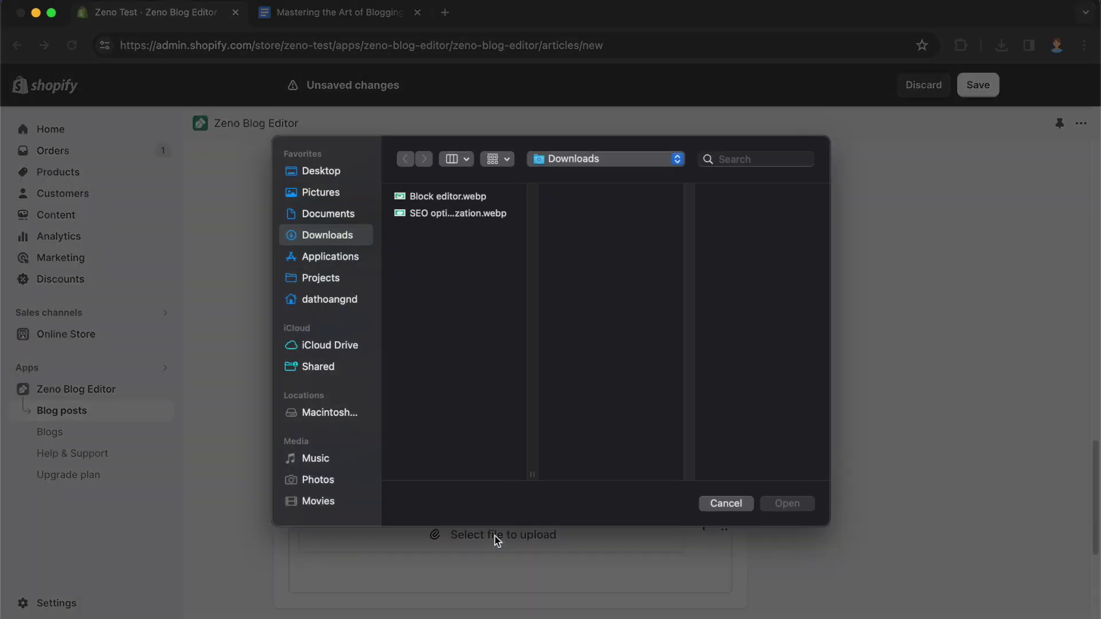
left_click(457, 216)
left_click(786, 503)
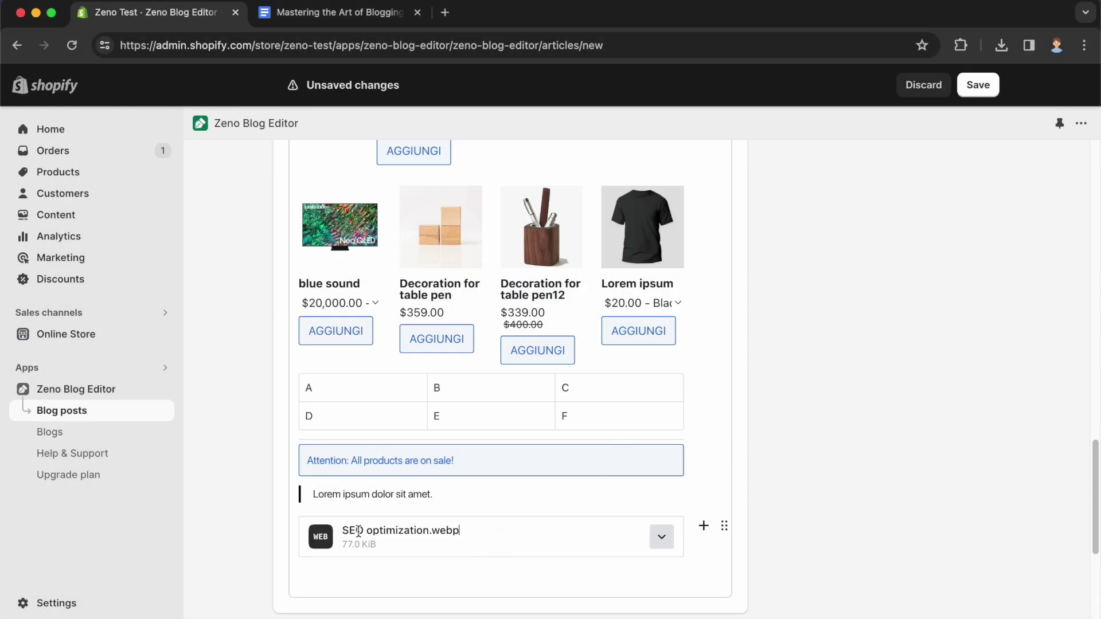
left_click(356, 581)
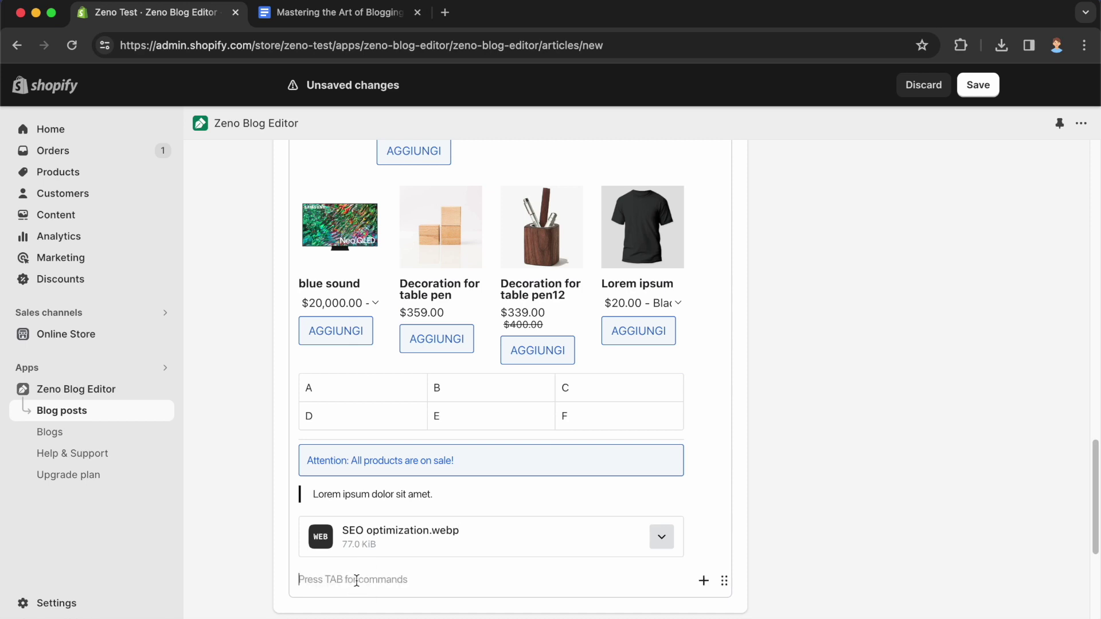
key("Tab")
scroll(721, 476, "down", 4)
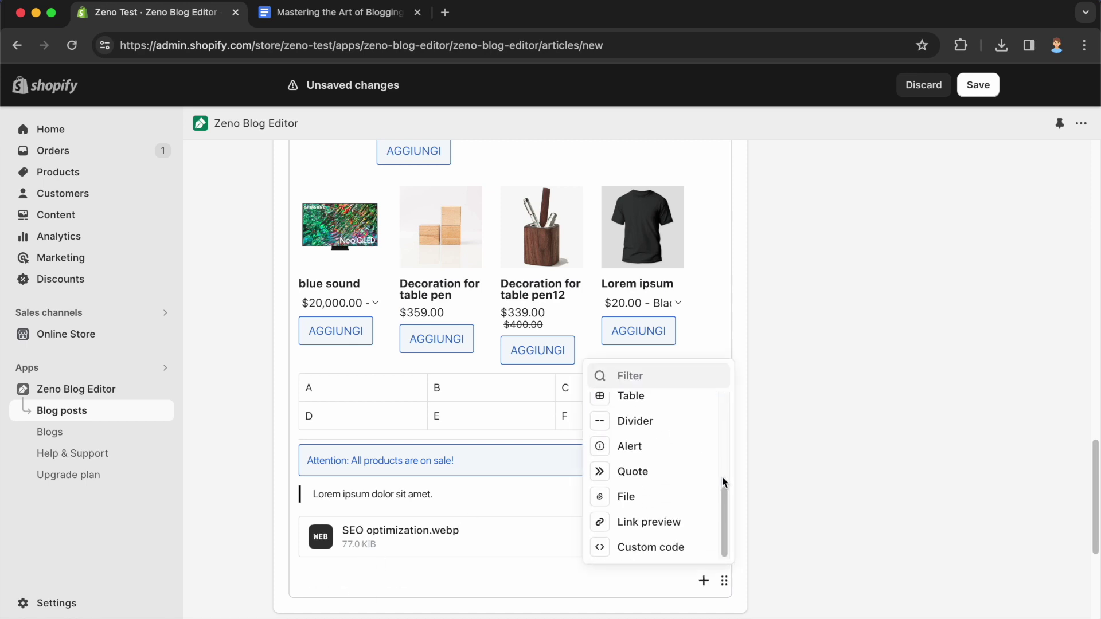
left_click(643, 522)
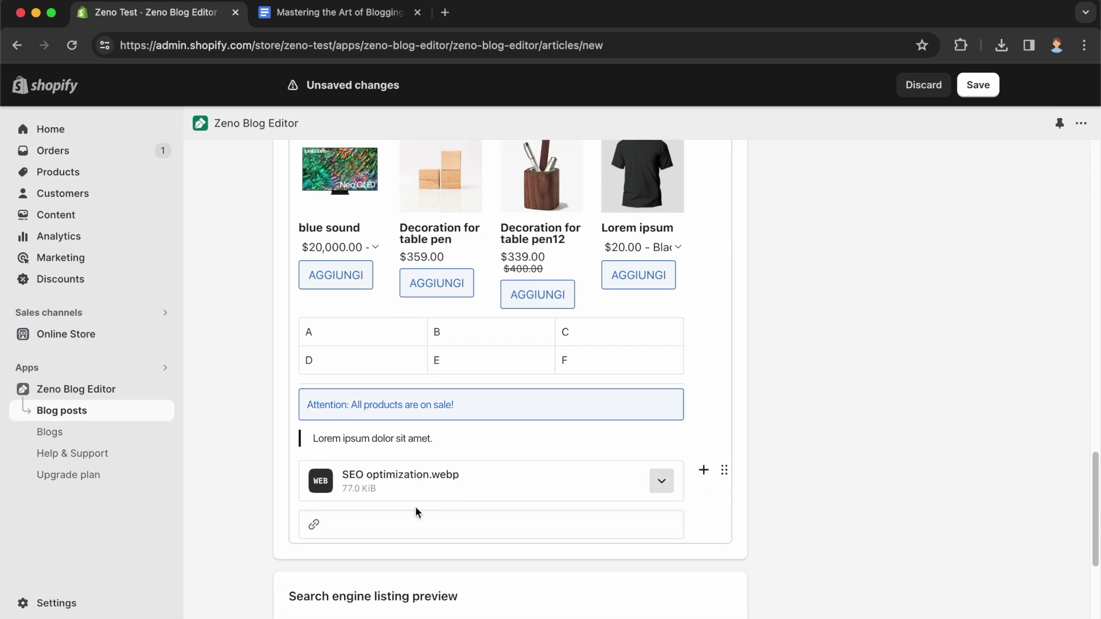
type("htt")
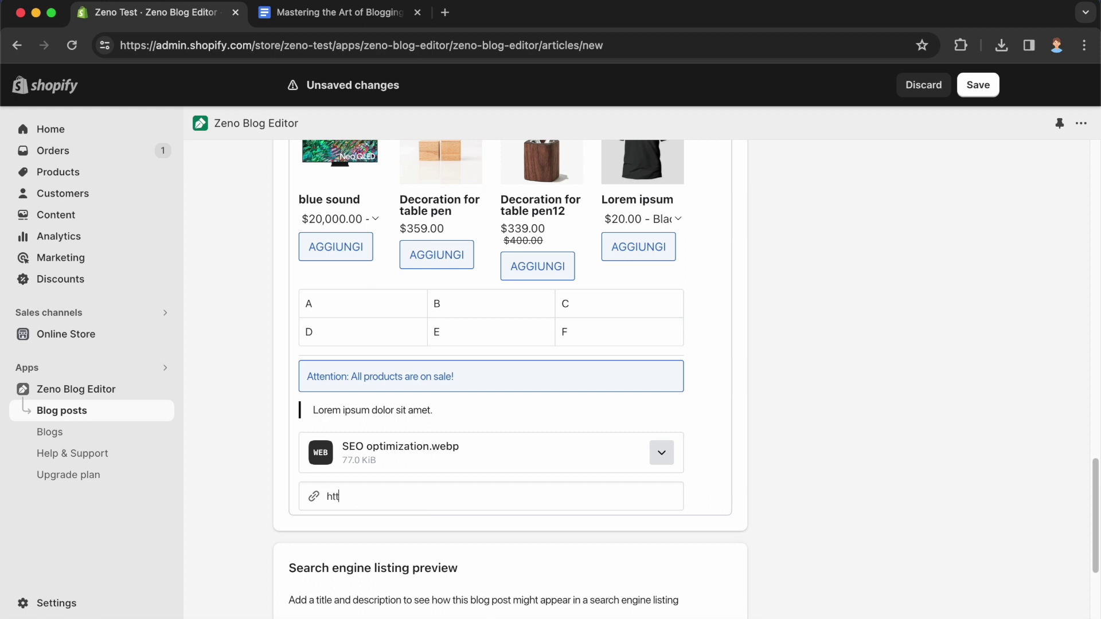
type("ps://google.co")
key("Return")
scroll(399, 516, "down", 1)
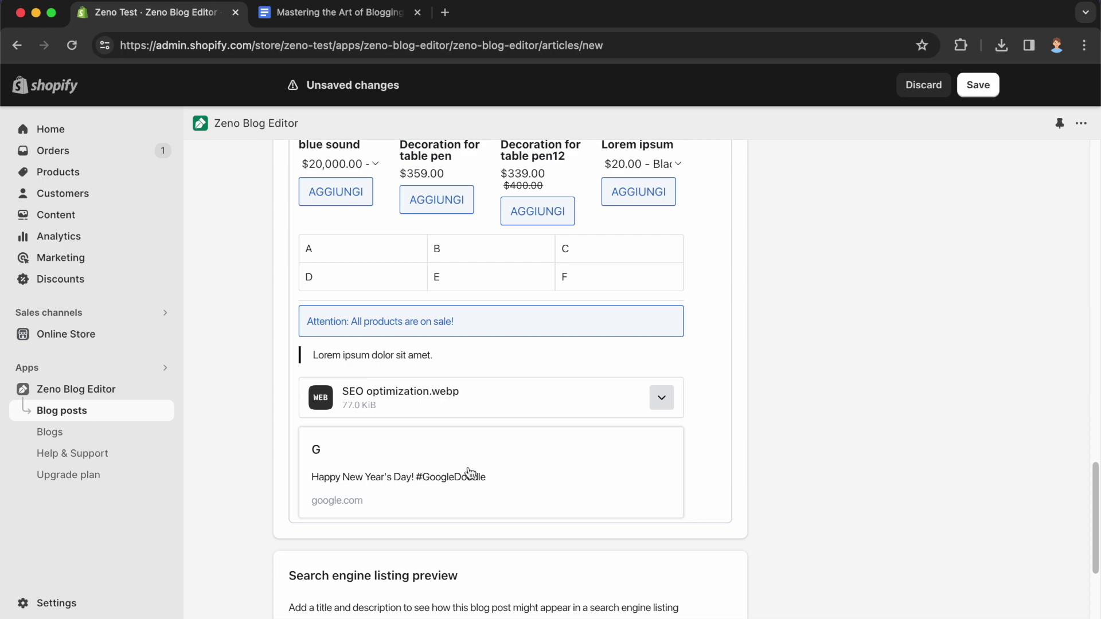
Set the blog post's visibility to Visible and save the post
scroll(471, 474, "up", 1)
scroll(634, 494, "up", 20)
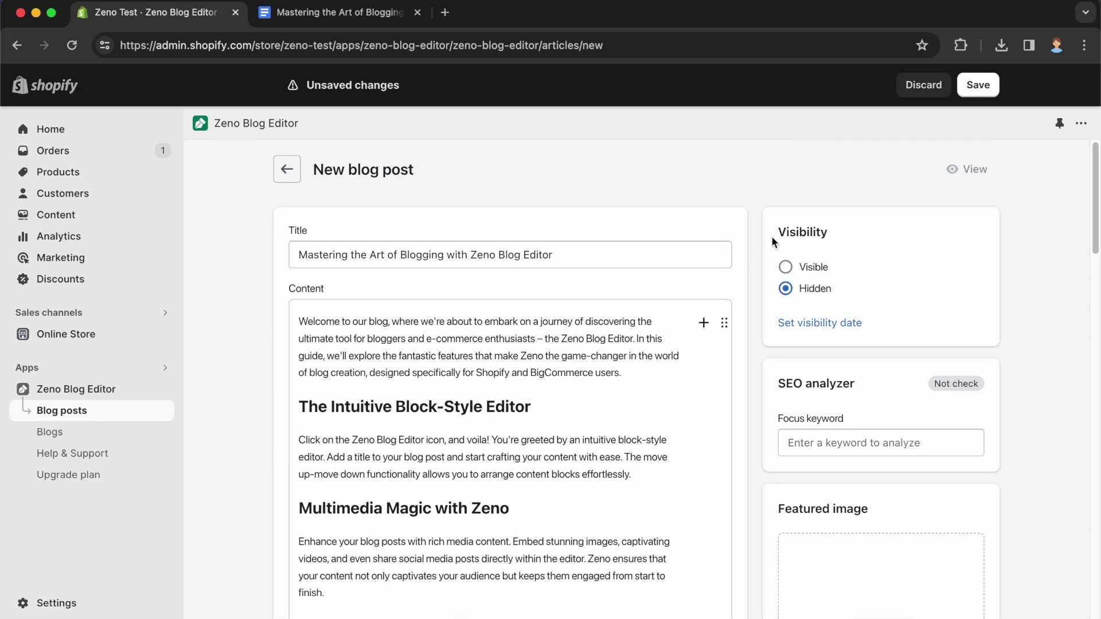
left_click(806, 268)
left_click(978, 86)
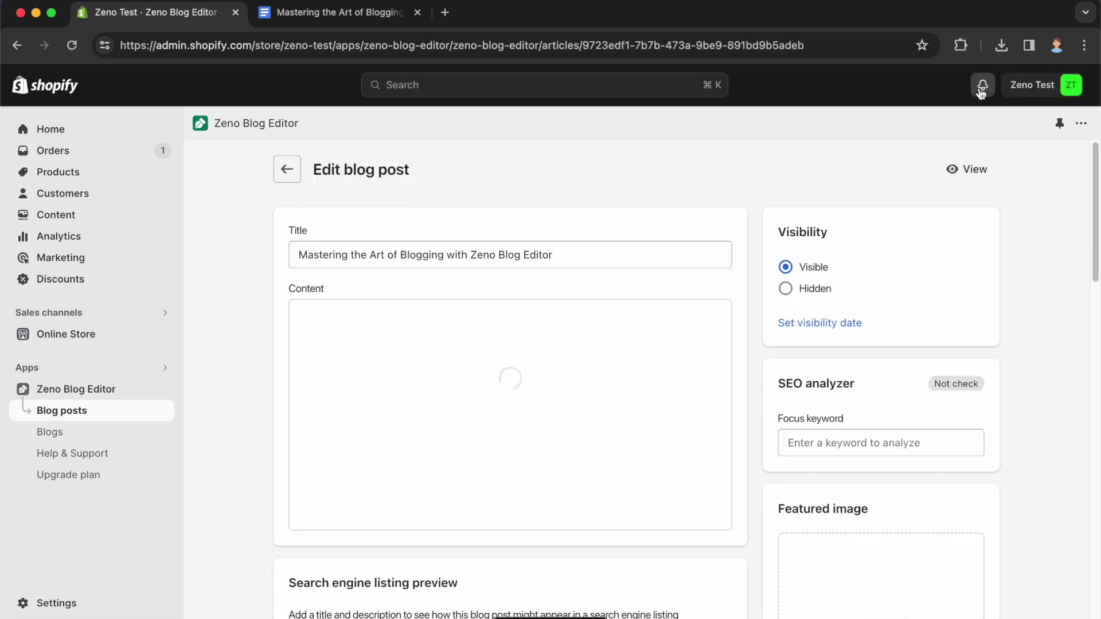
View the published post in the storefront and examine how all its content blocks are rendered
left_click(969, 168)
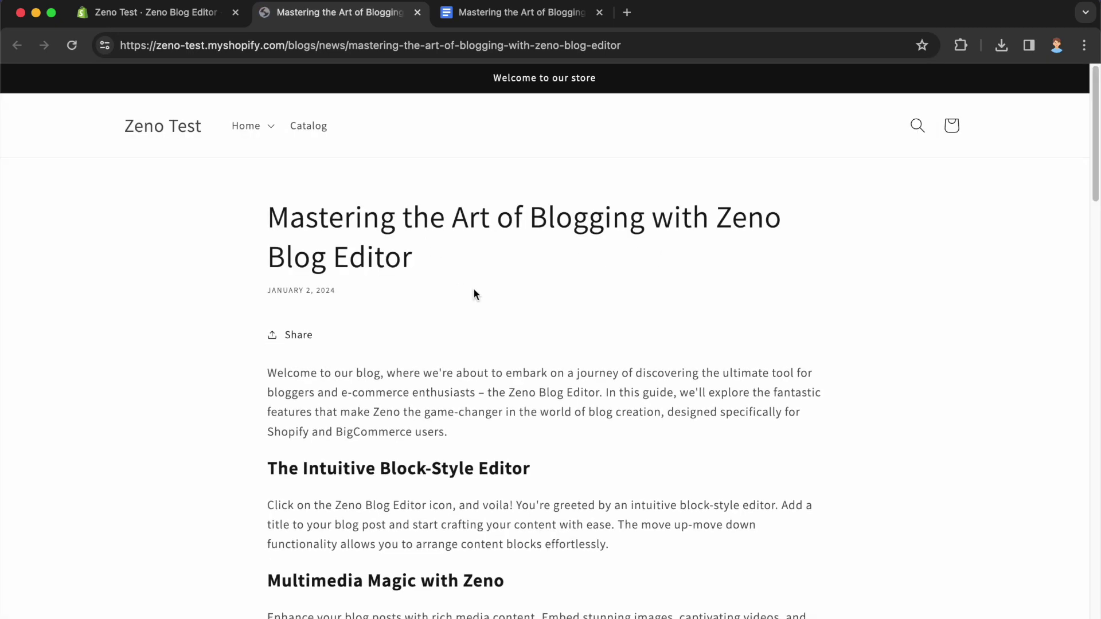
scroll(474, 295, "down", 10)
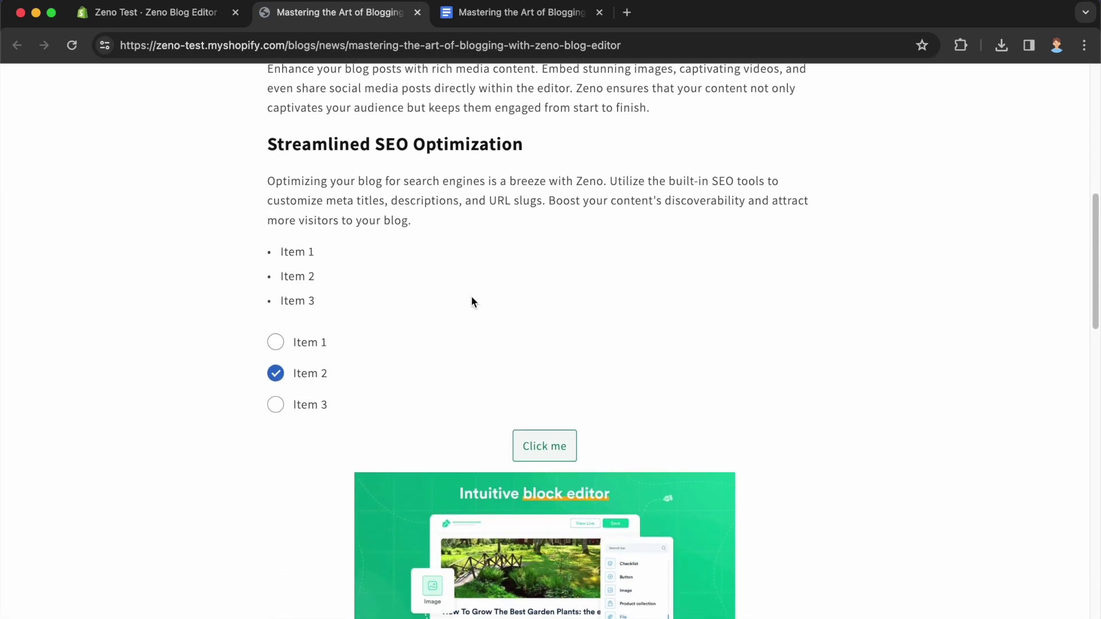
scroll(471, 298, "down", 14)
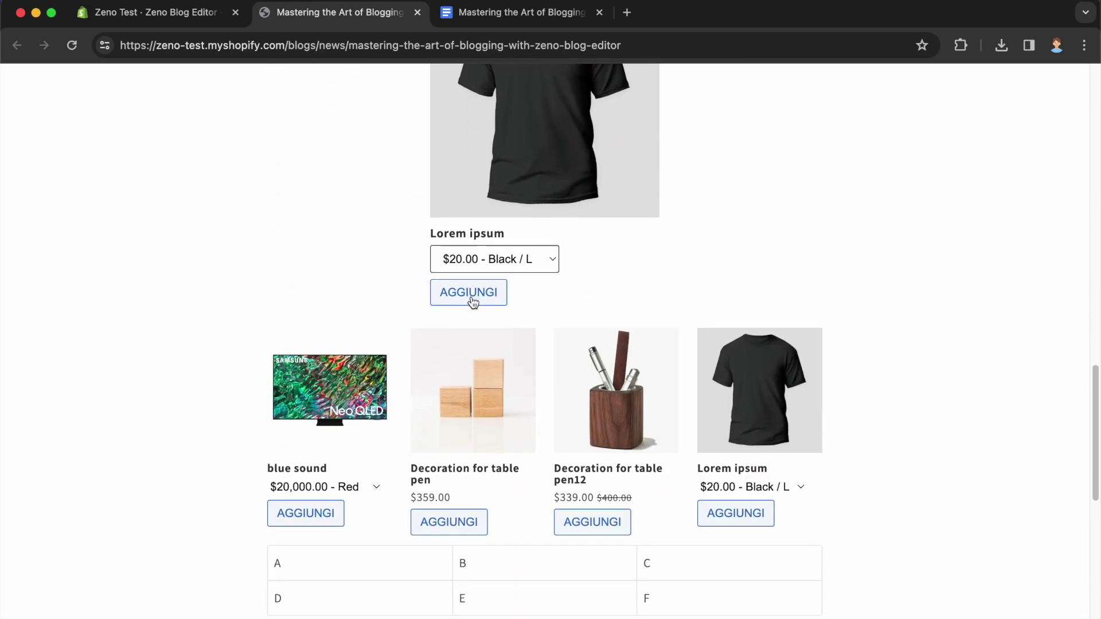
scroll(473, 303, "down", 4)
scroll(473, 302, "up", 4)
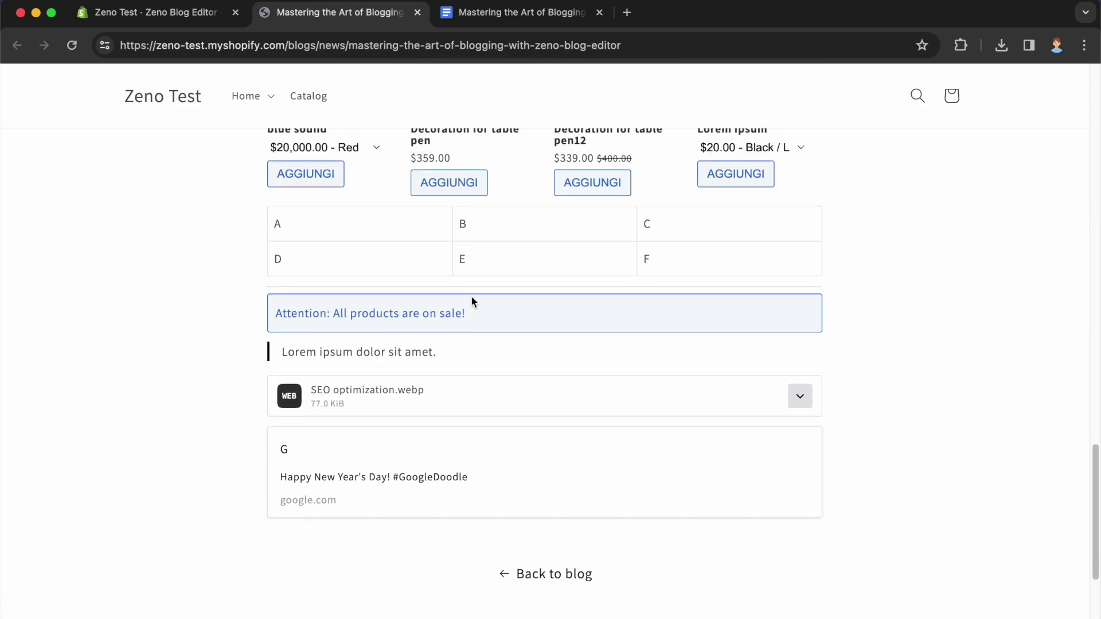
scroll(470, 295, "up", 3)
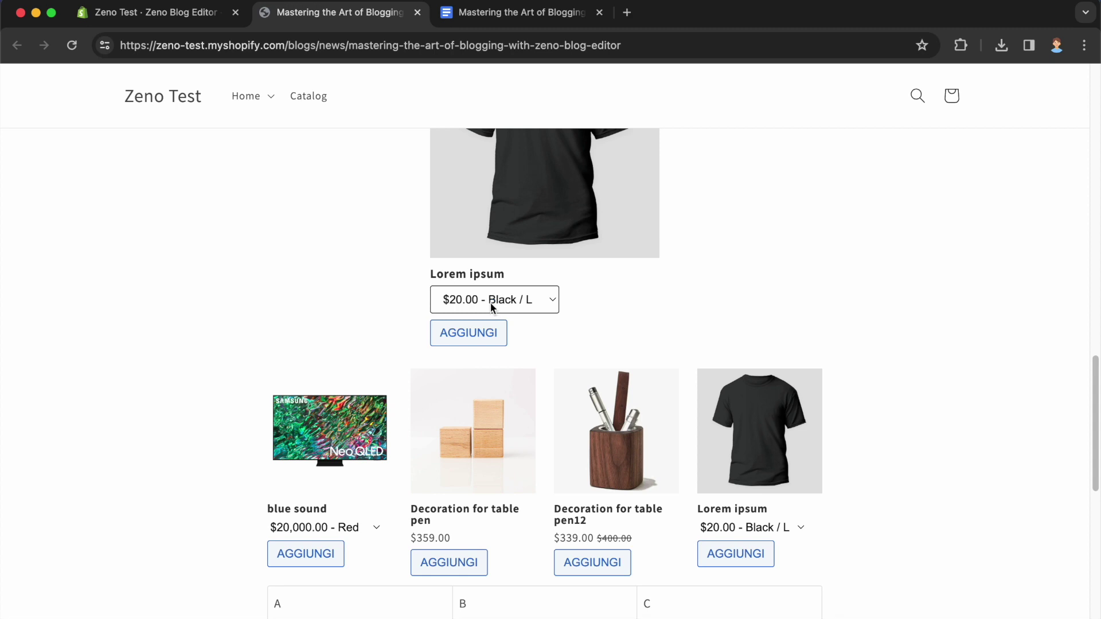
Add the post's Lorem ipsum T-shirt in Black / M to the cart, and close the storefront page
left_click(489, 309)
left_click(490, 320)
left_click(482, 339)
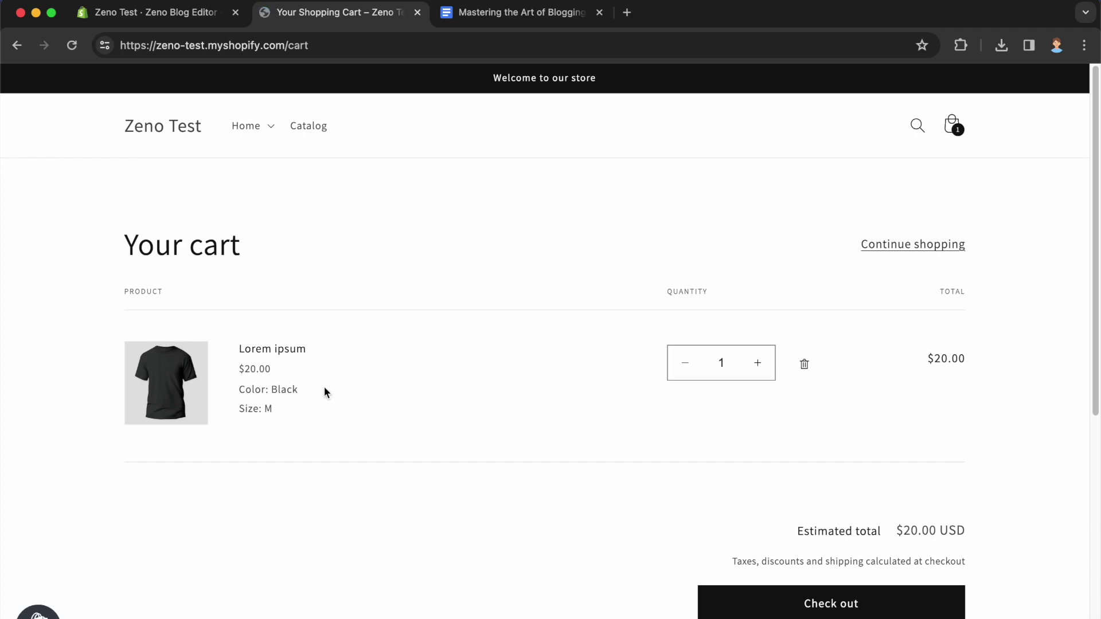
left_click(417, 13)
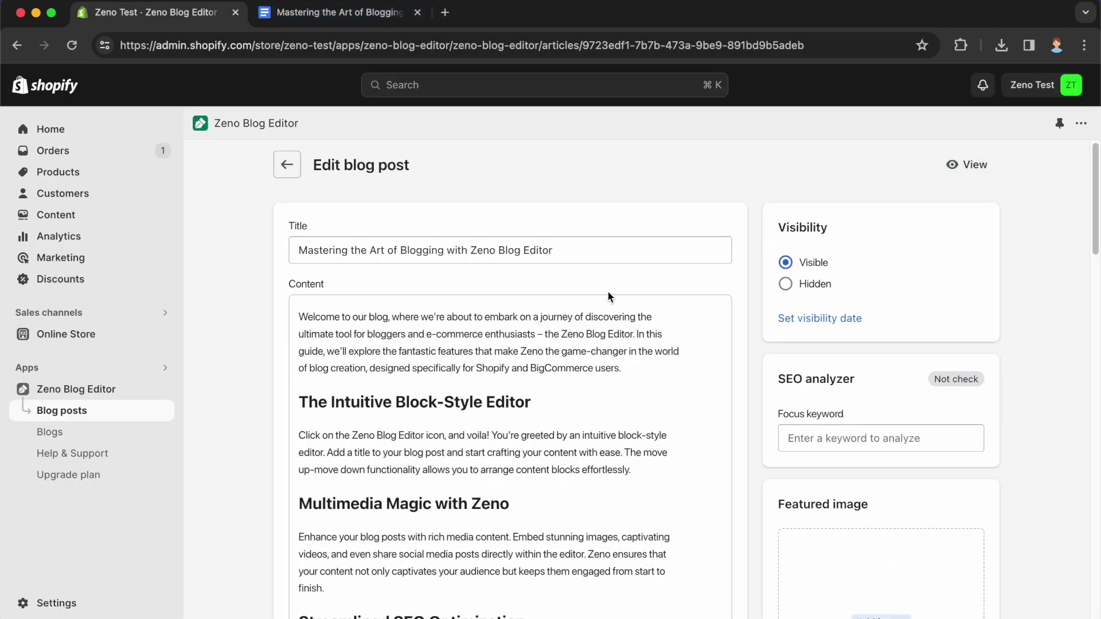
Move the Lorem ipsum product block up one position, above the block editor image
scroll(651, 369, "down", 15)
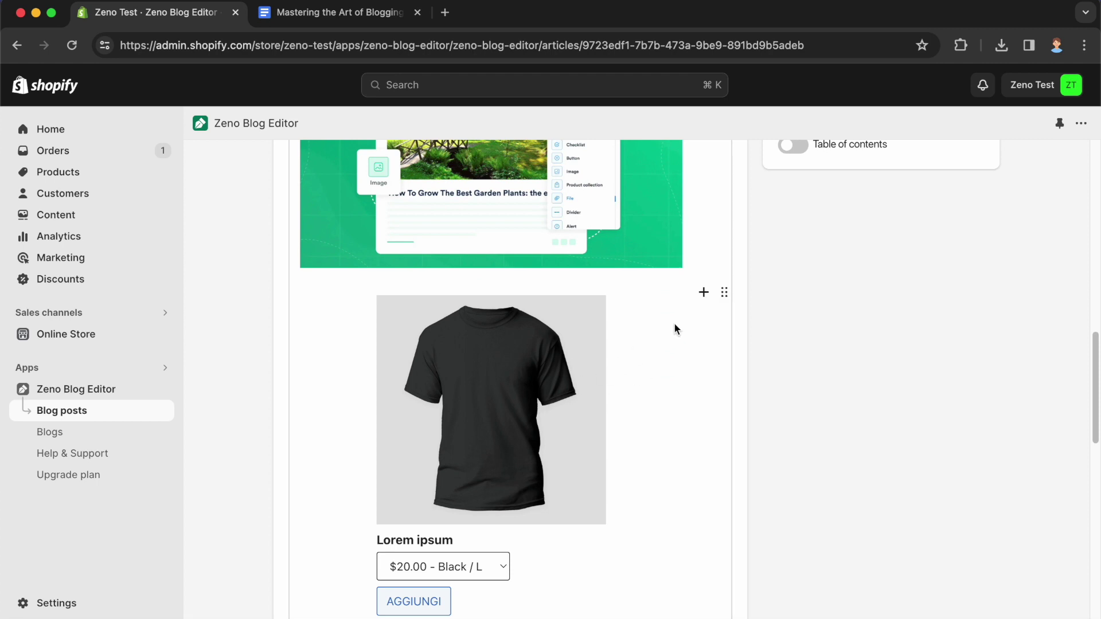
left_click(725, 293)
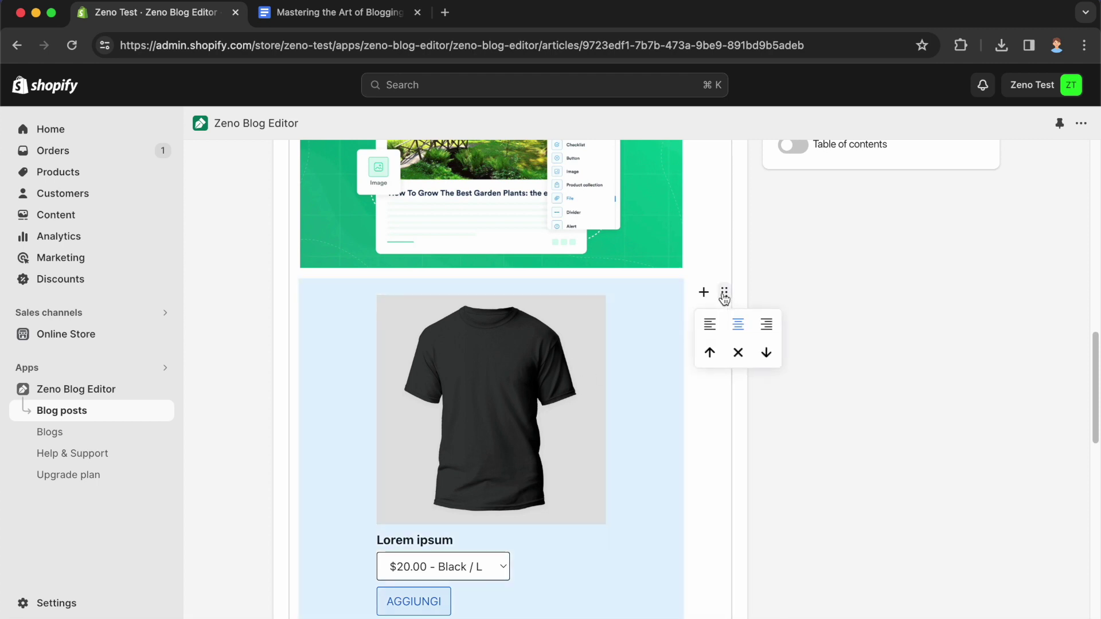
left_click(710, 351)
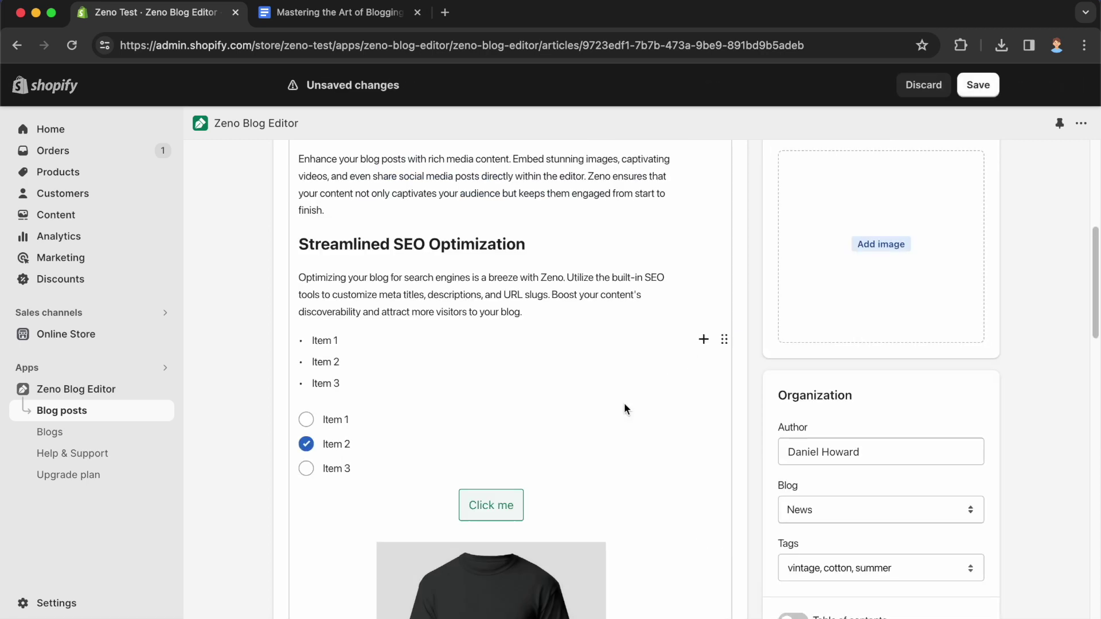
scroll(624, 402, "down", 5)
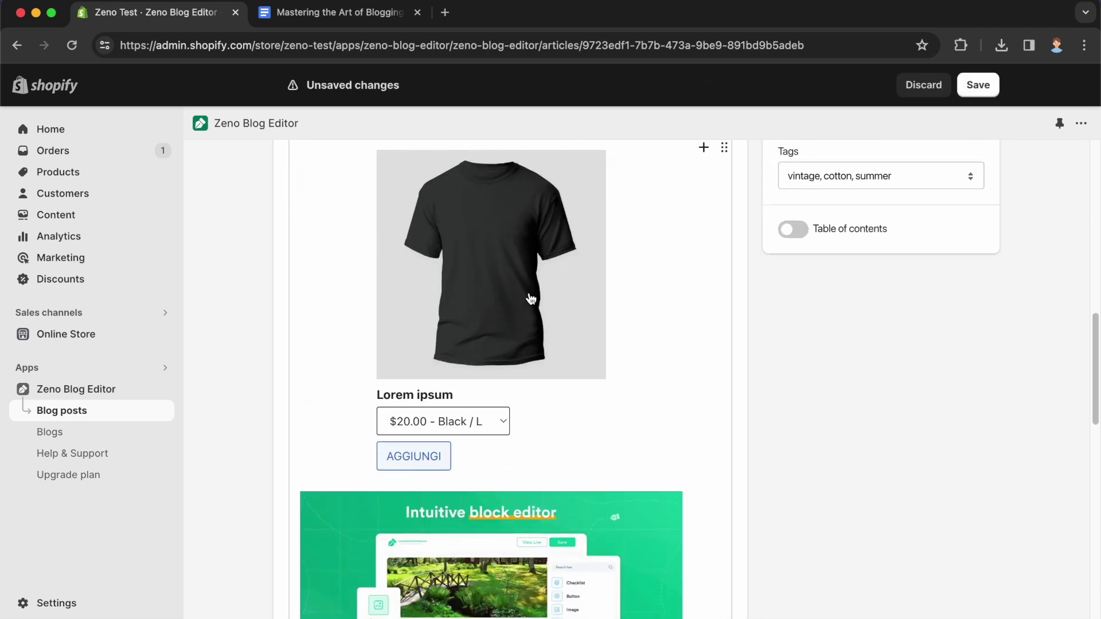
scroll(706, 416, "up", 1)
Upload Block editor.webp from the Downloads folder as the post's featured image
scroll(924, 383, "up", 9)
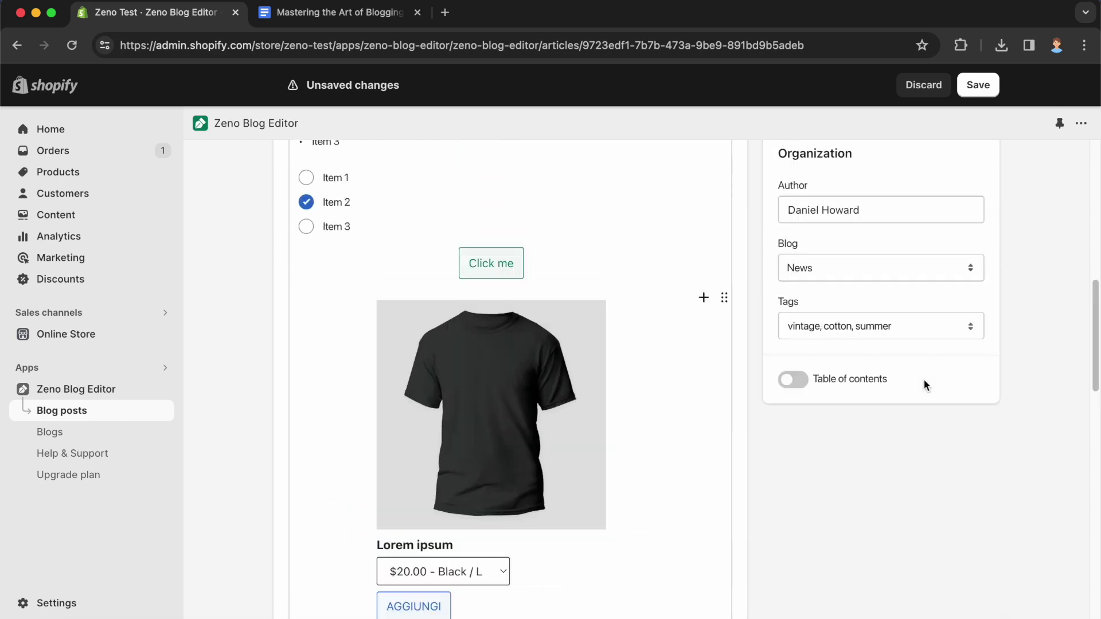
scroll(924, 386, "up", 1)
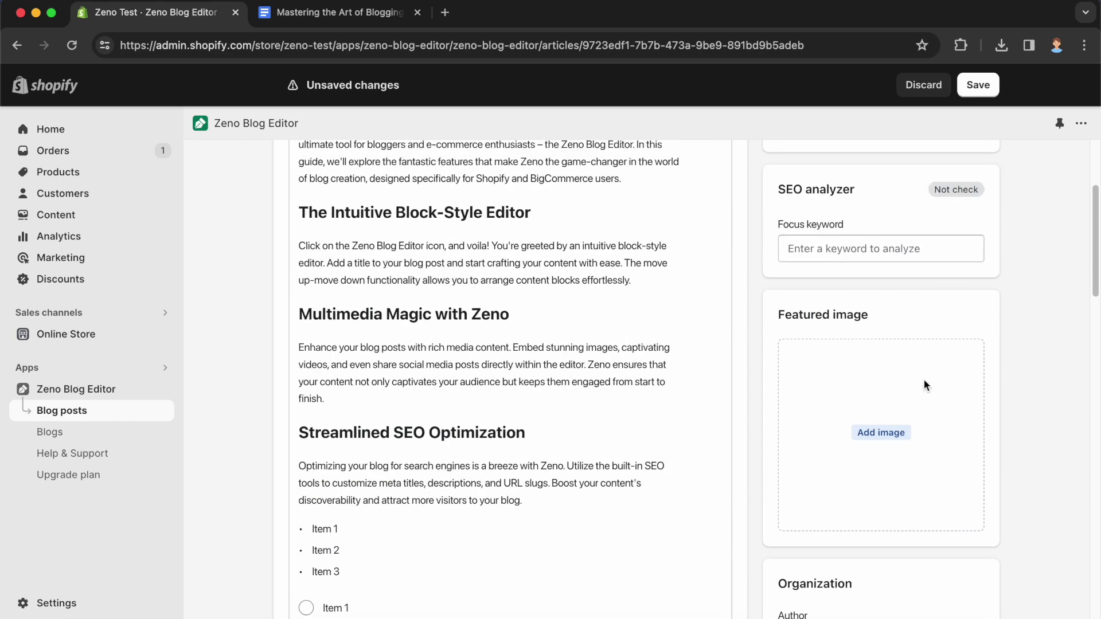
left_click(833, 415)
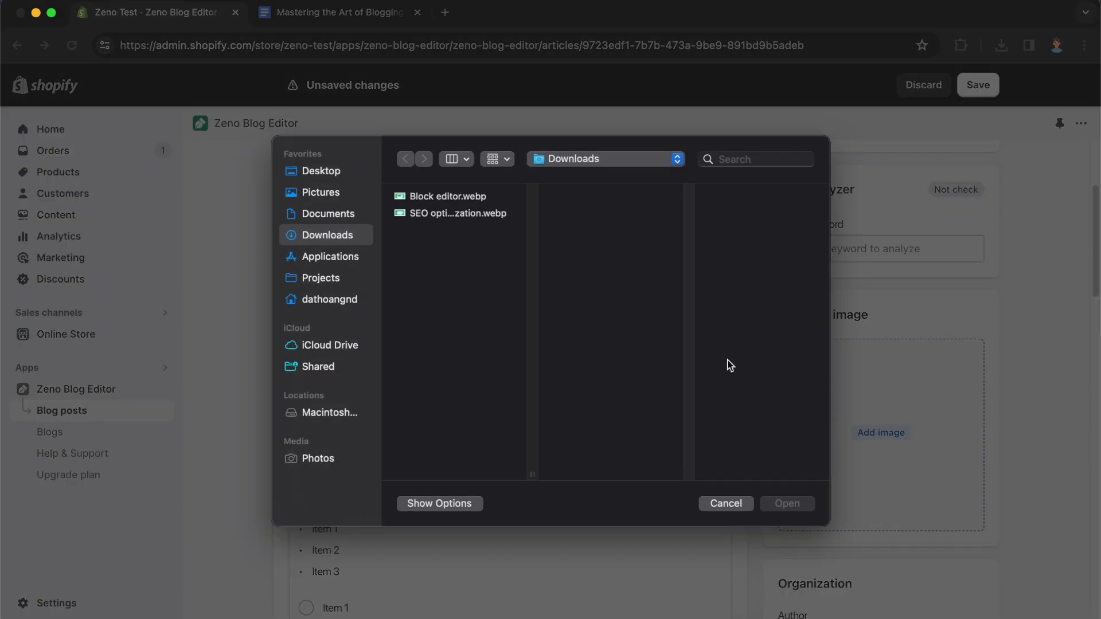
left_click(462, 198)
left_click(783, 503)
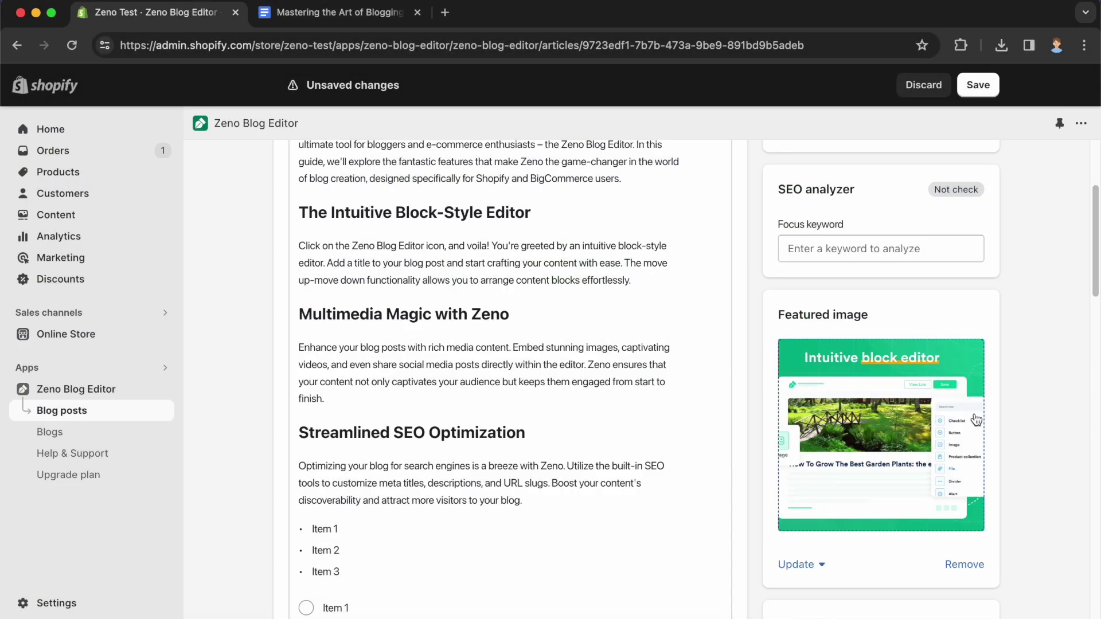
Add the tags "blog editor", "shopify" and "bigcommerce" to the blog post
scroll(1000, 413, "down", 5)
scroll(1001, 414, "down", 2)
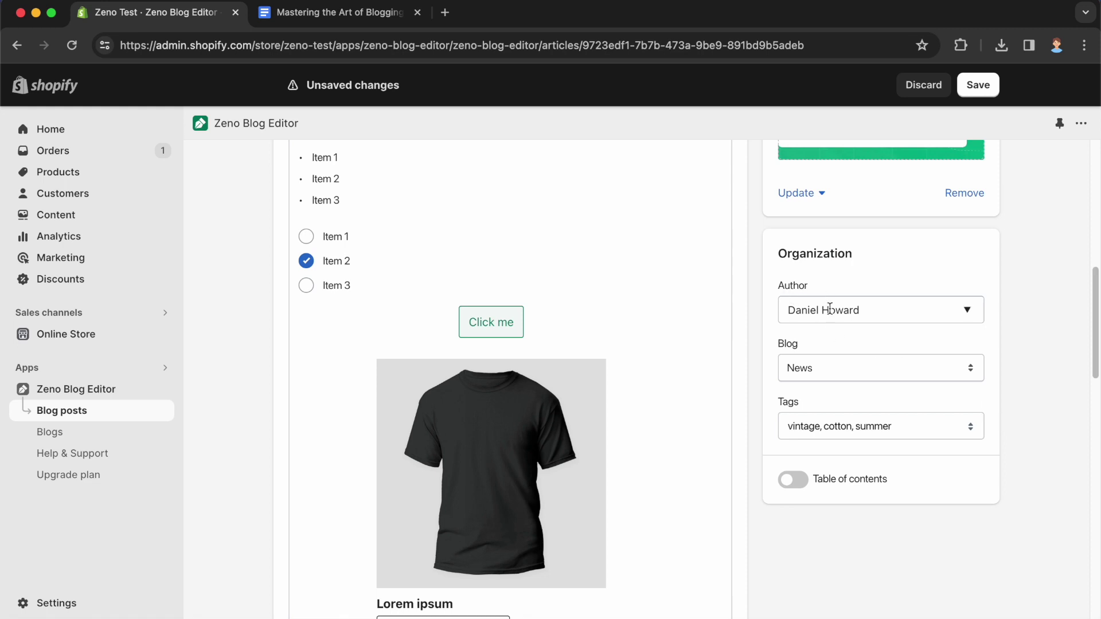
left_click(835, 368)
left_click(837, 367)
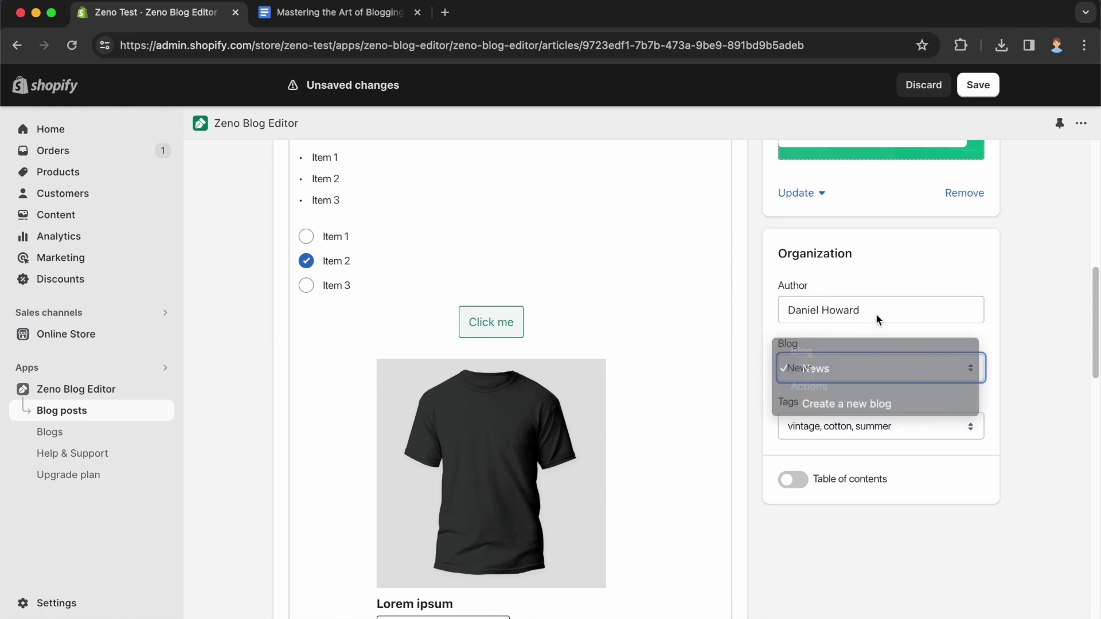
left_click(828, 424)
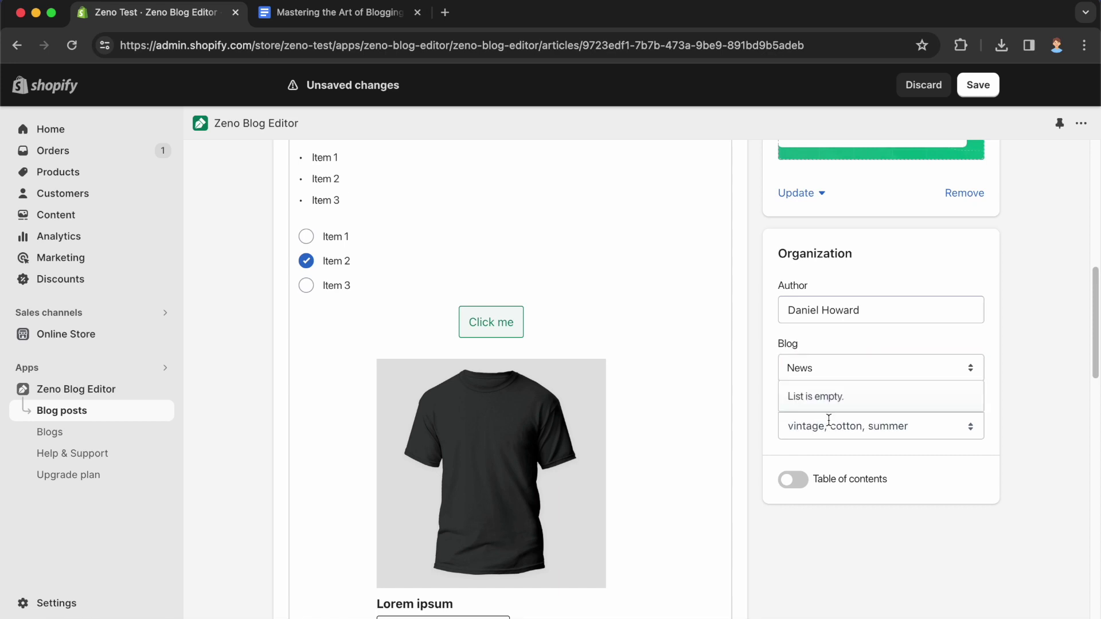
type("blog editor")
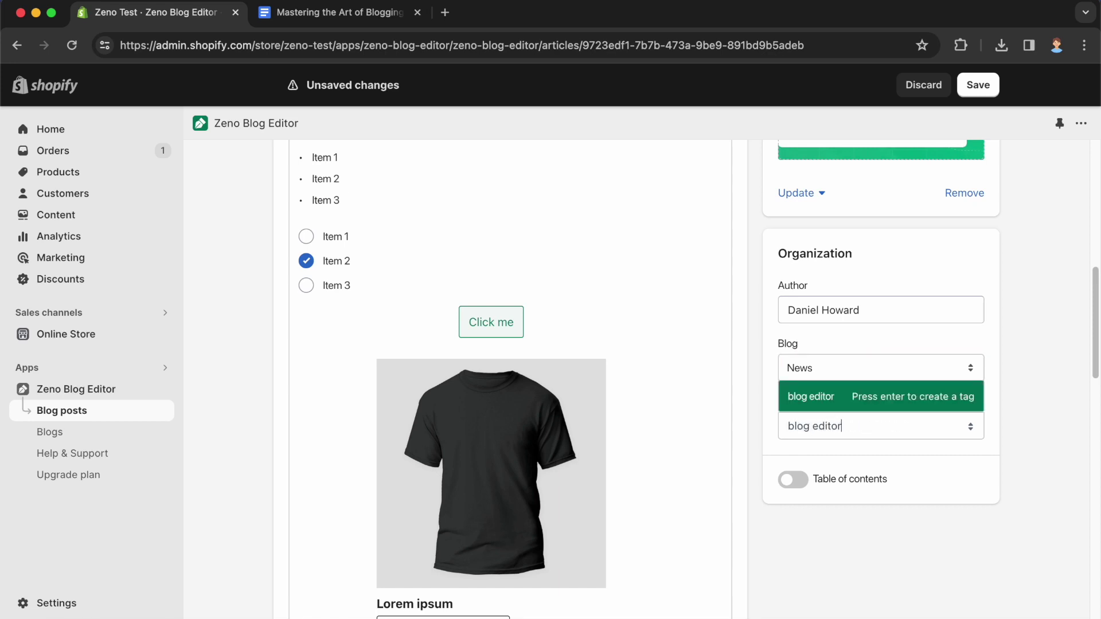
key("Return")
type("shopify")
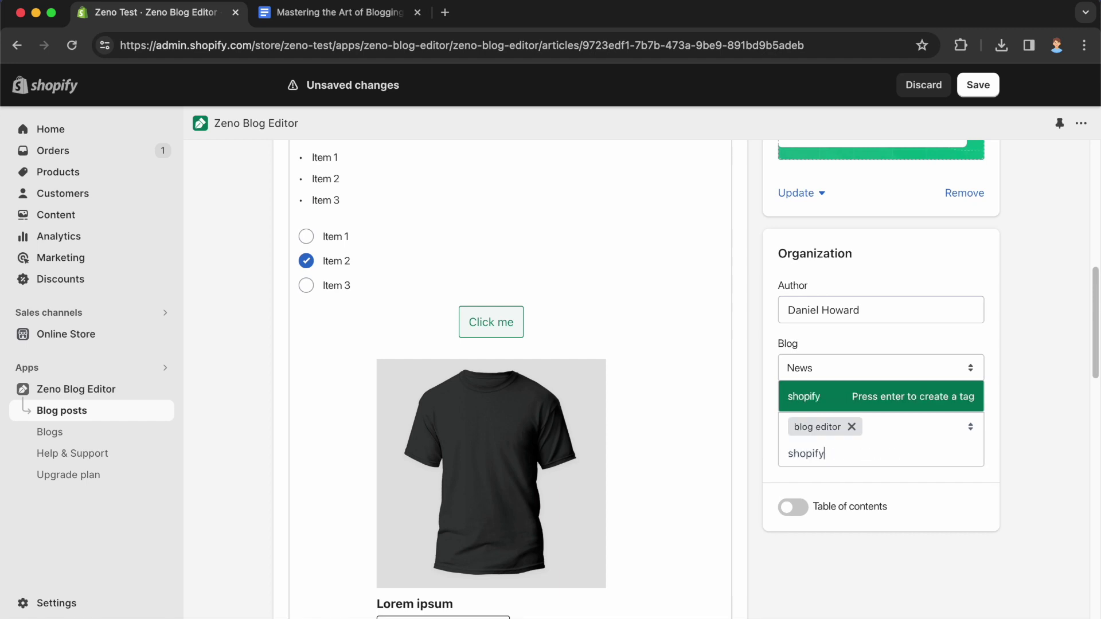
key("Return")
type("bigcommerce")
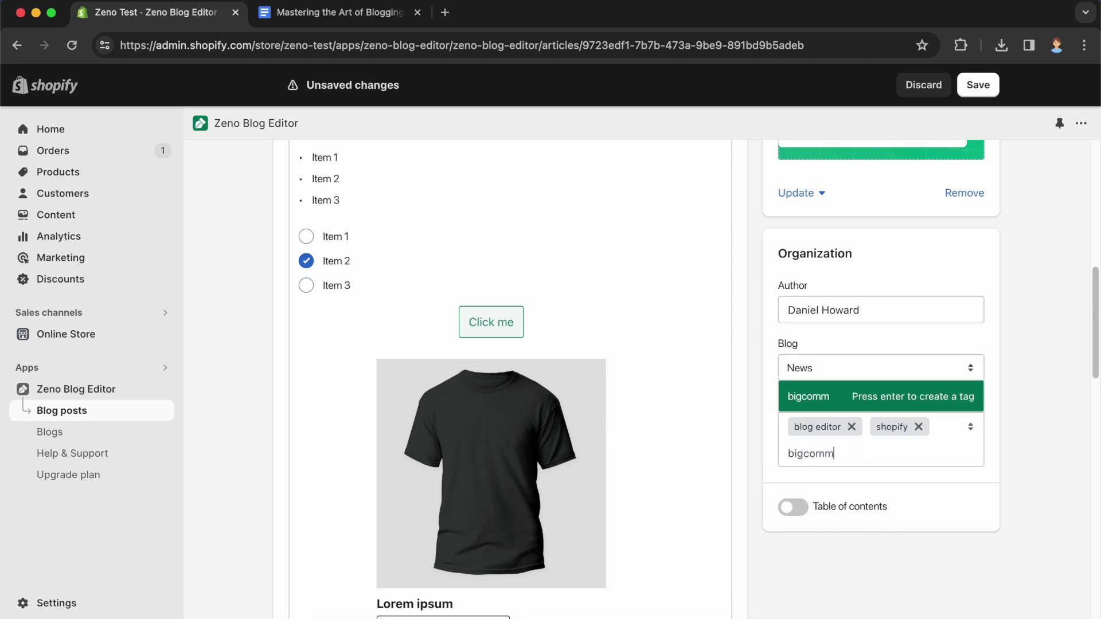
key("Return")
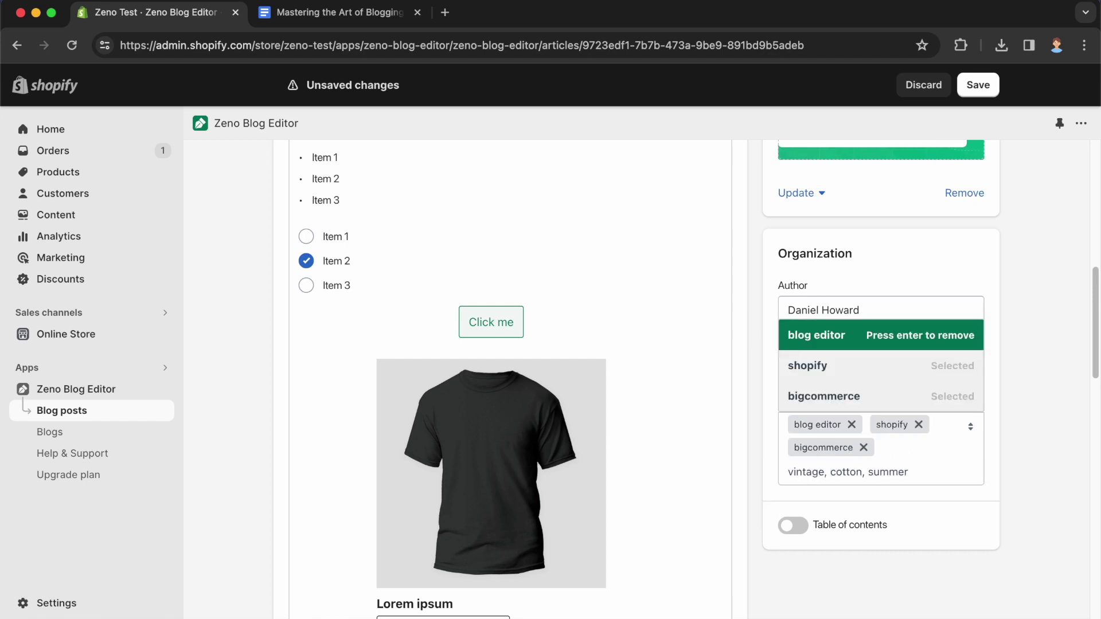
left_click(1000, 458)
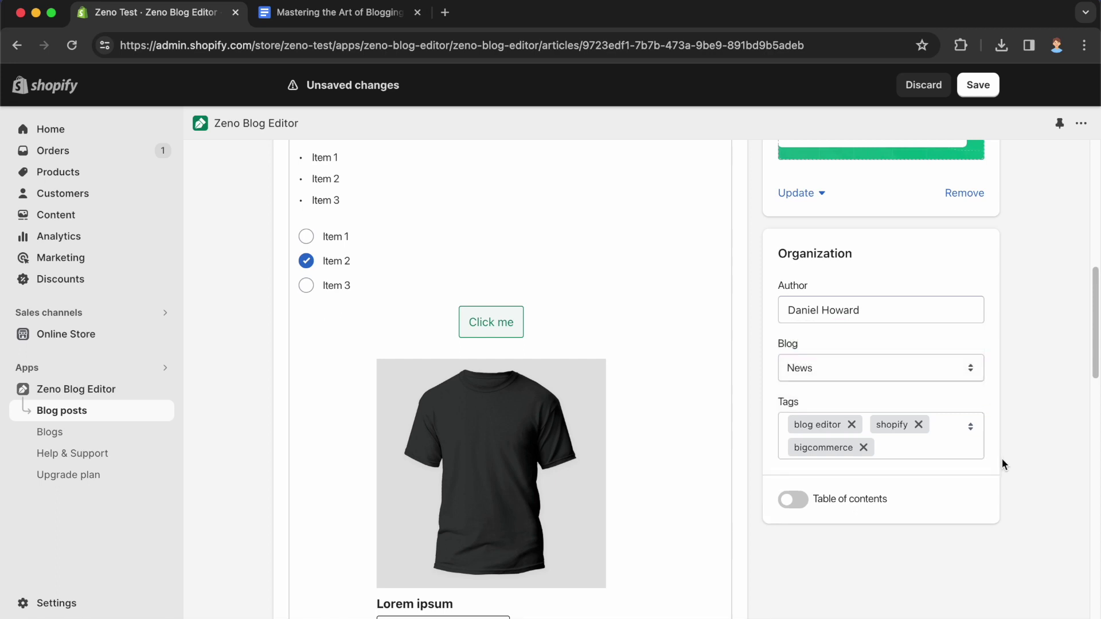
Enable the post's table of contents and save the changes
left_click(805, 502)
left_click(986, 93)
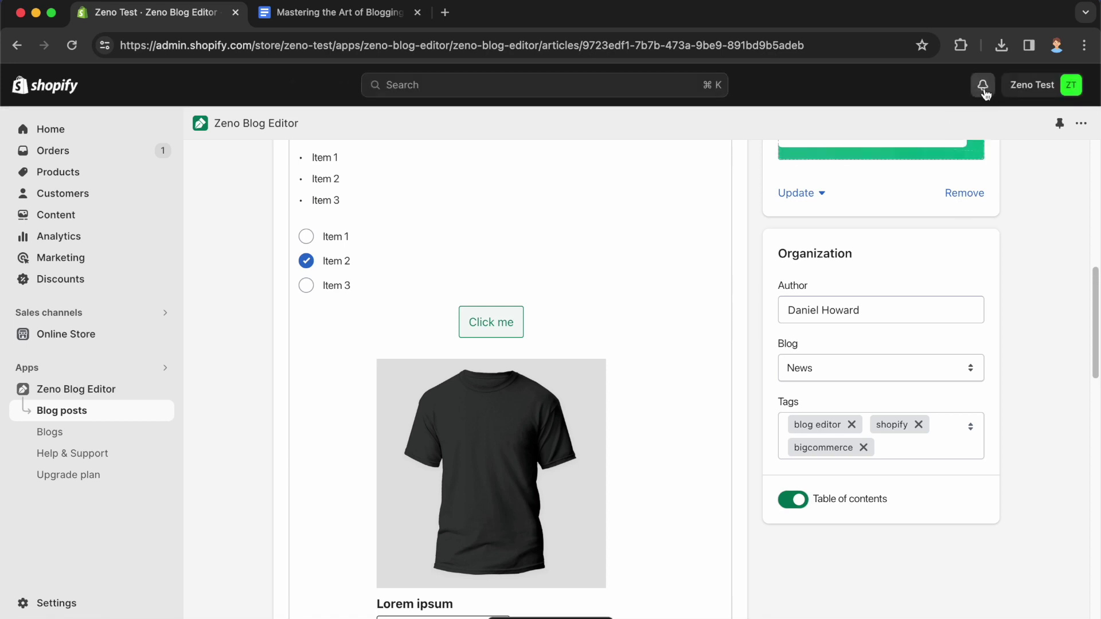
Check the table of contents in the live post by jumping to Streamlined SEO Optimization, and close the storefront page
scroll(974, 251, "up", 9)
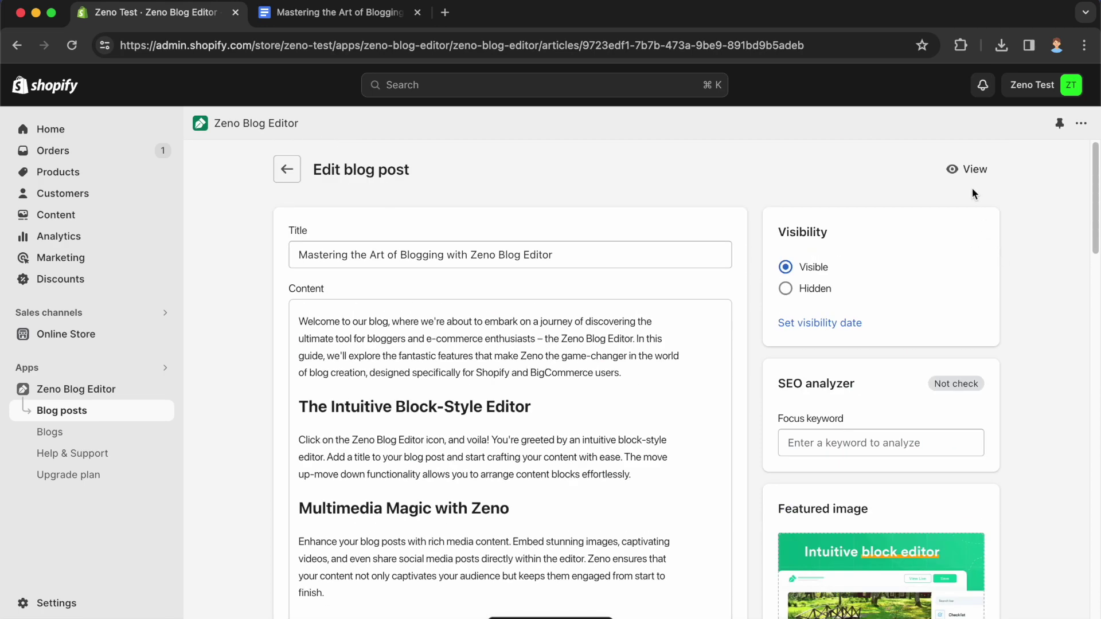
left_click(973, 172)
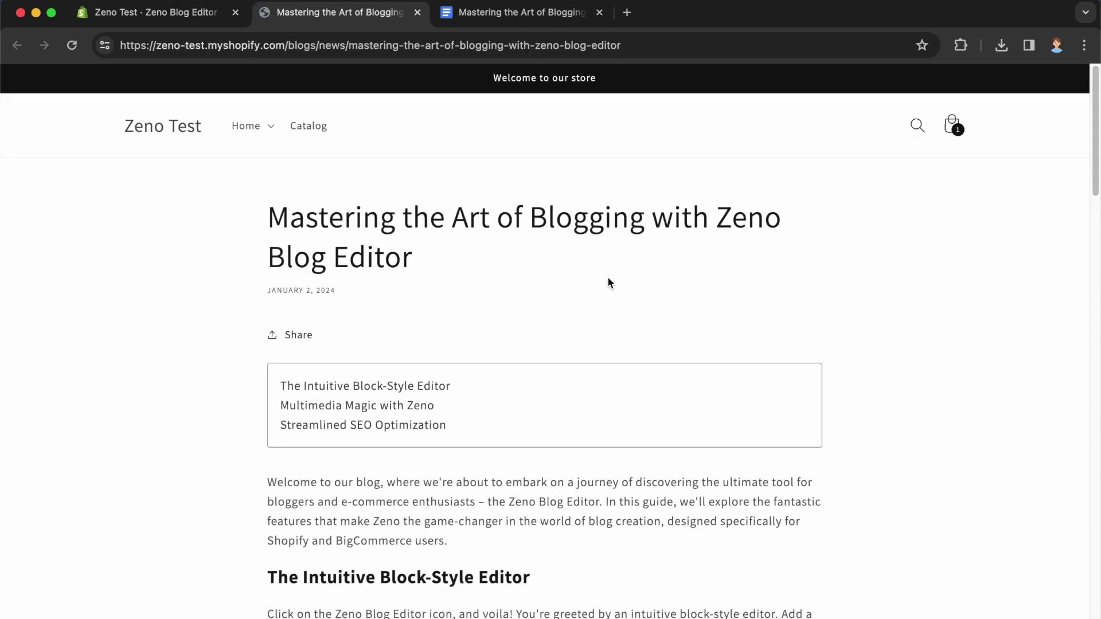
scroll(608, 283, "down", 2)
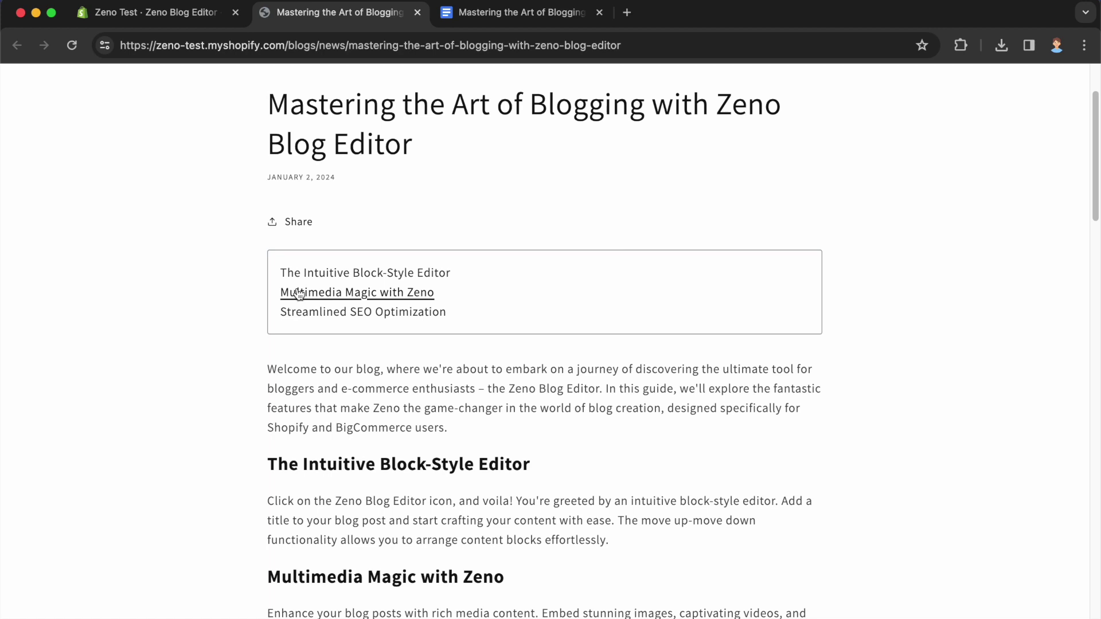
left_click(320, 313)
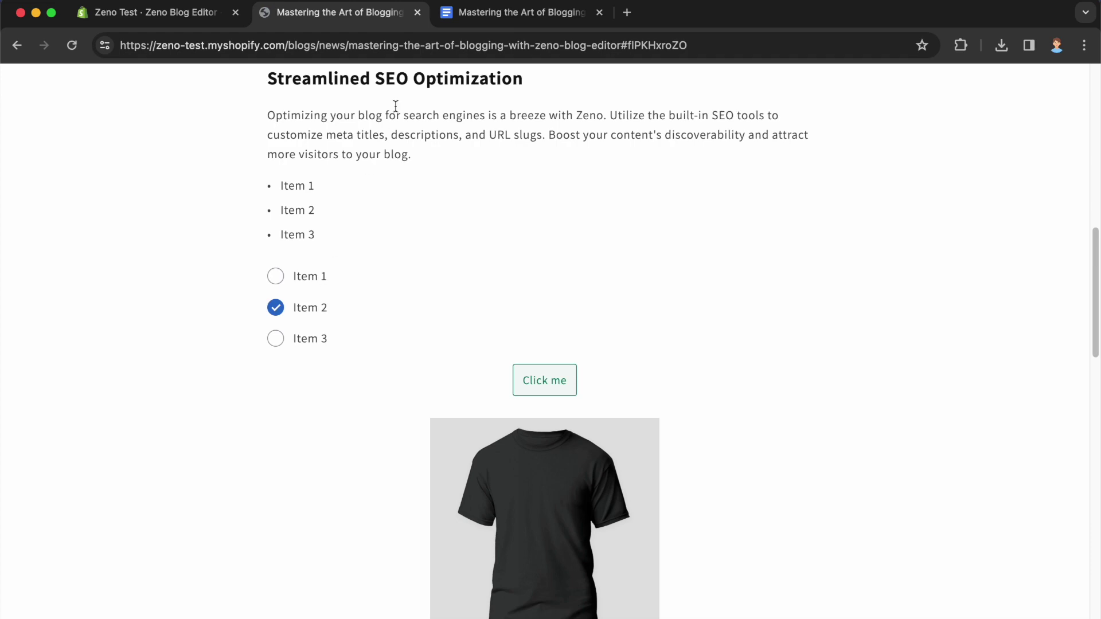
left_click(418, 12)
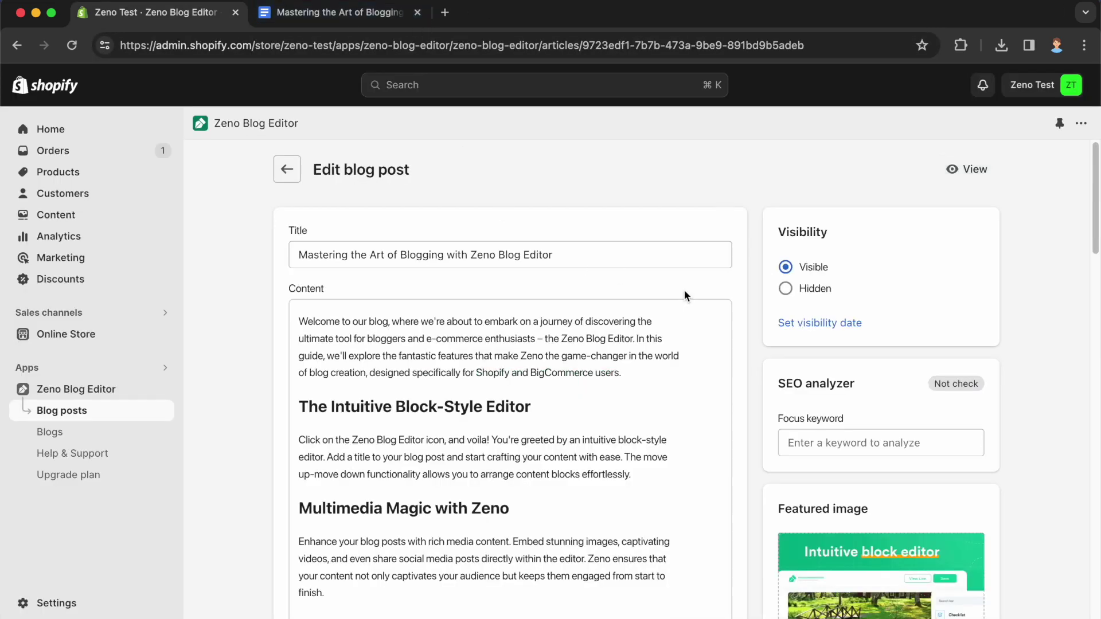
Set the SEO analyzer's focus keyword to "blog editor" and review its checks against the post content
scroll(684, 289, "down", 1)
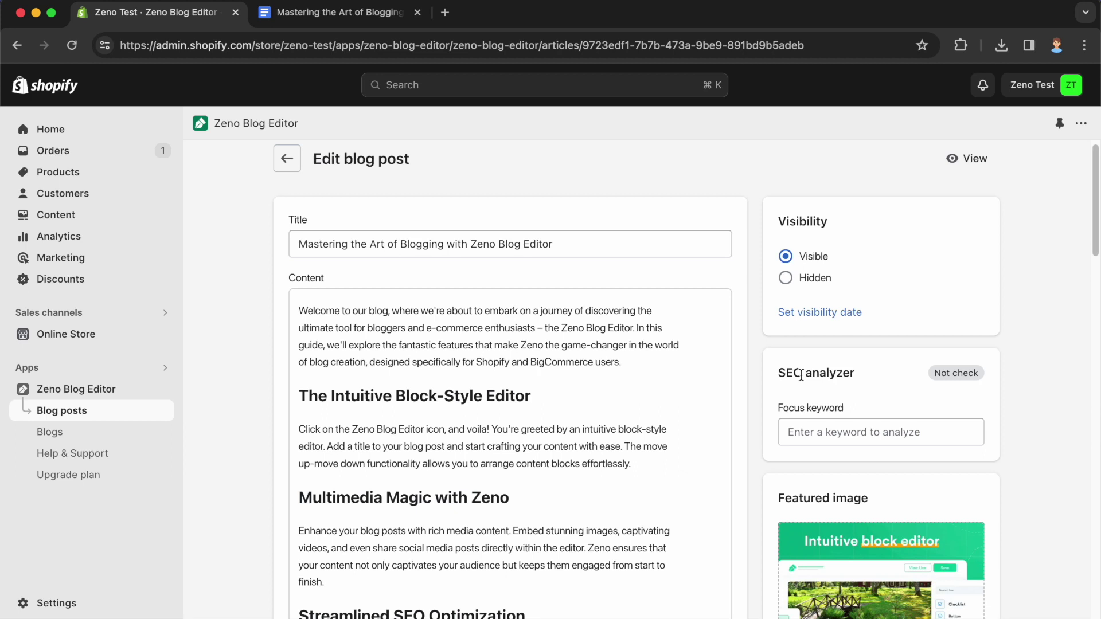
left_click(826, 437)
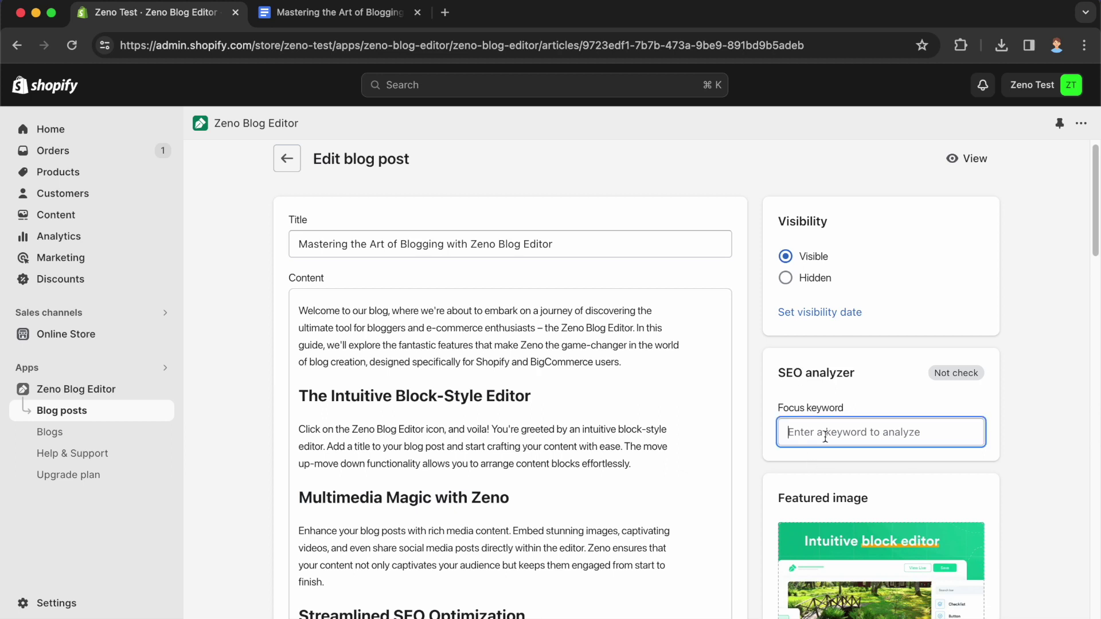
type("blog editor")
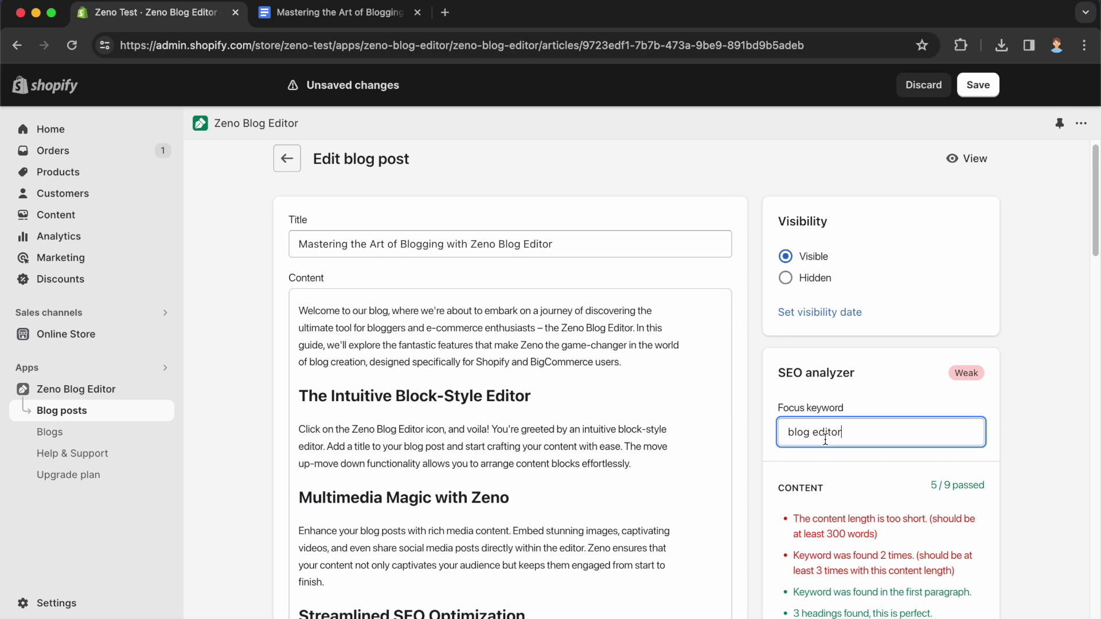
scroll(849, 413, "down", 2)
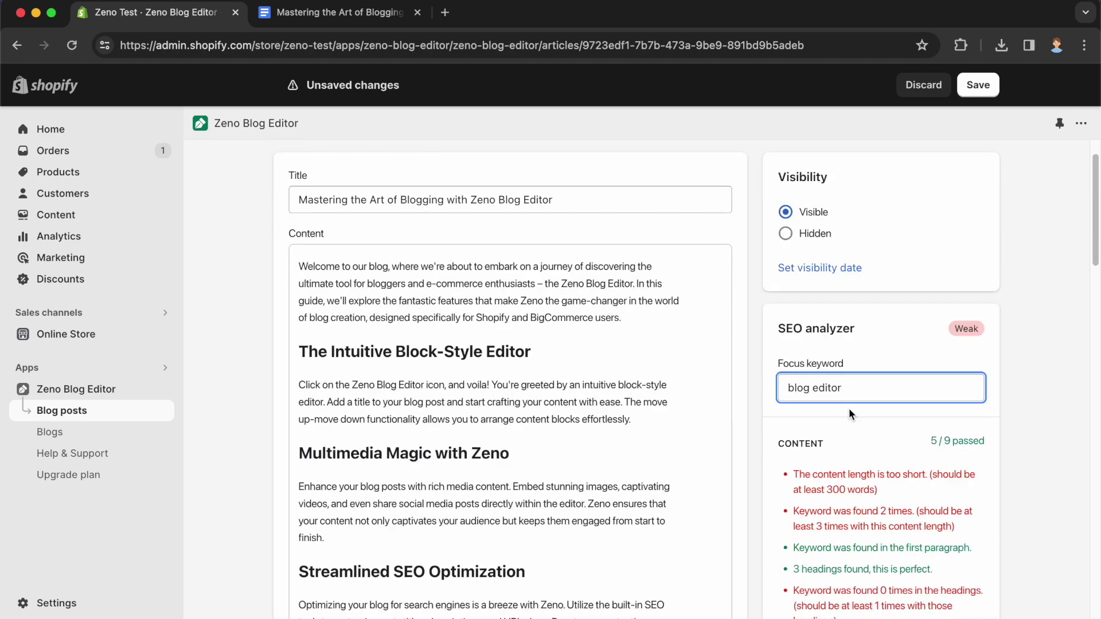
scroll(848, 408, "down", 5)
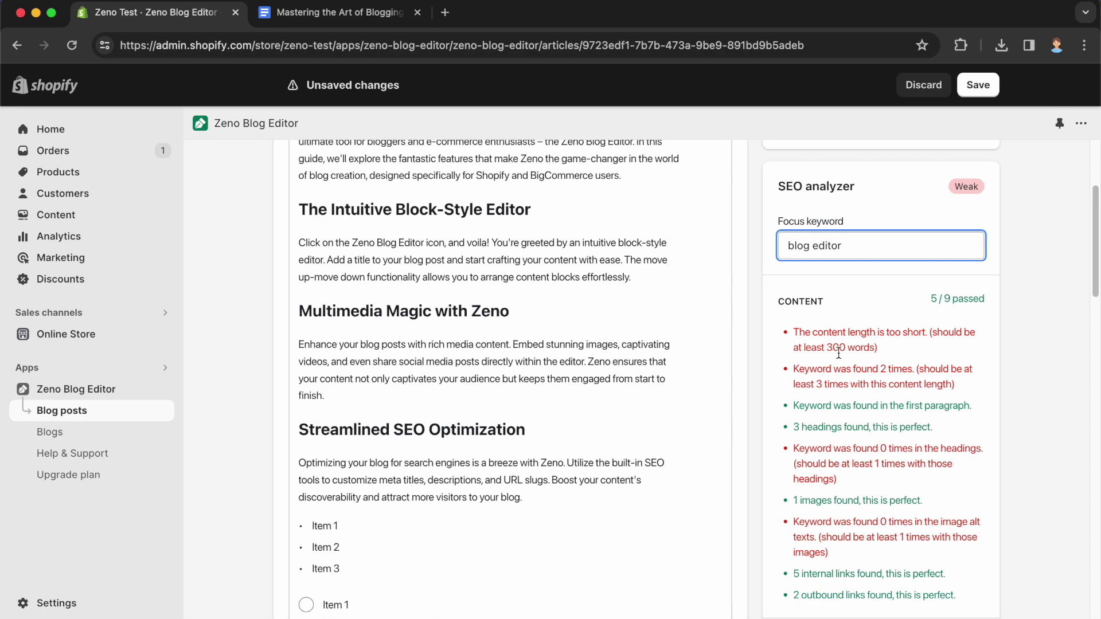
scroll(499, 403, "down", 10)
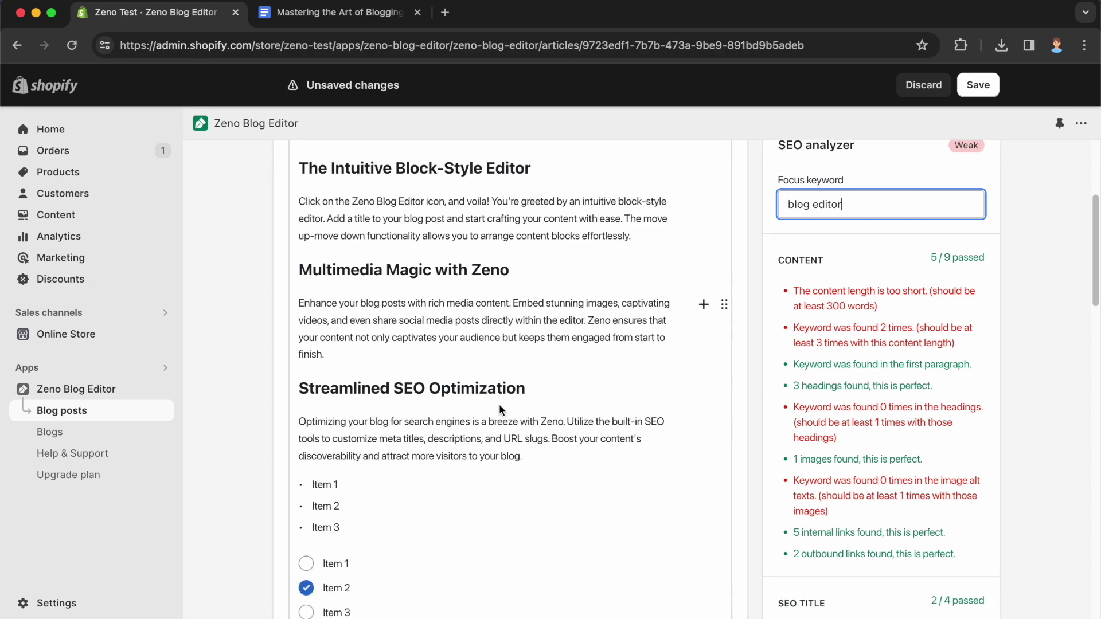
scroll(499, 404, "down", 9)
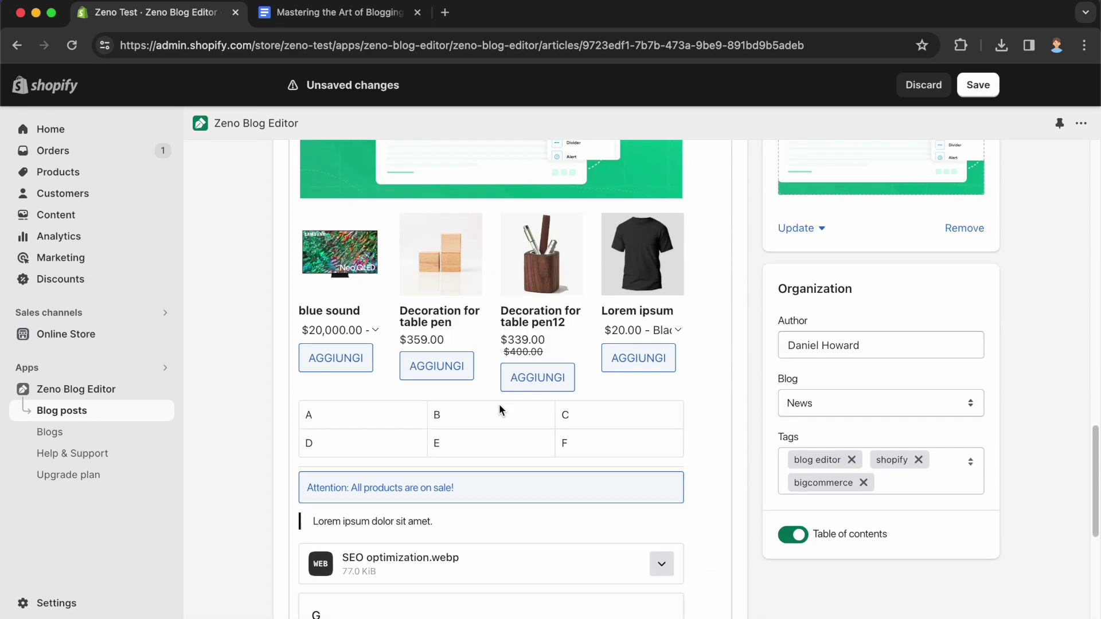
scroll(497, 419, "up", 8)
scroll(497, 423, "up", 8)
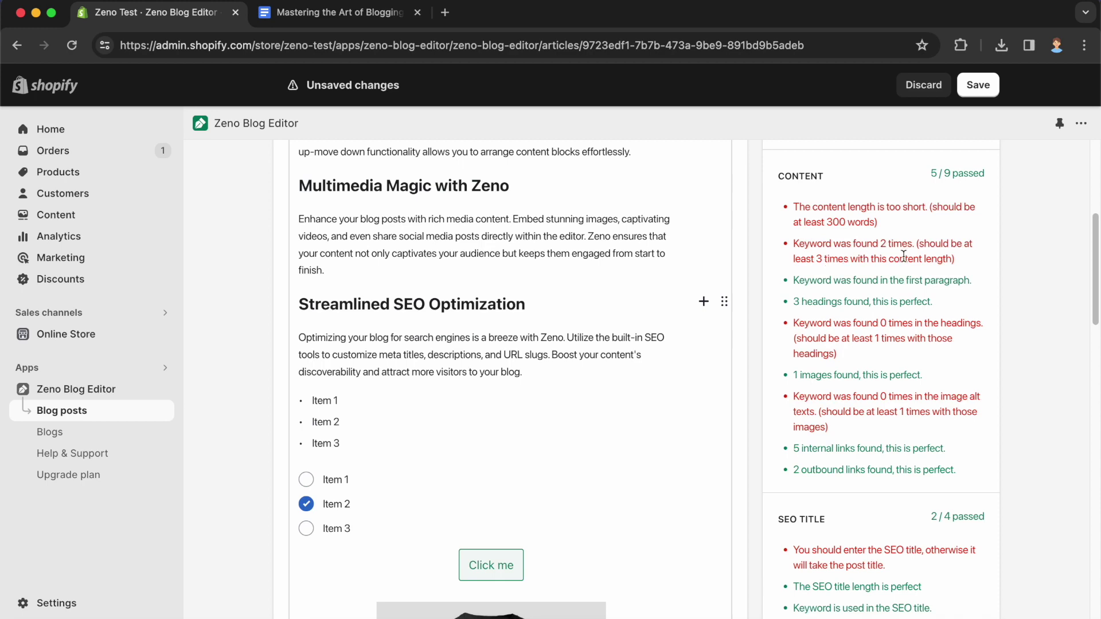
Extend the second heading to "Multimedia Magic with Zeno Blog Editor" and recheck the keyword results in the SEO analyzer
scroll(857, 317, "up", 5)
left_click(854, 315)
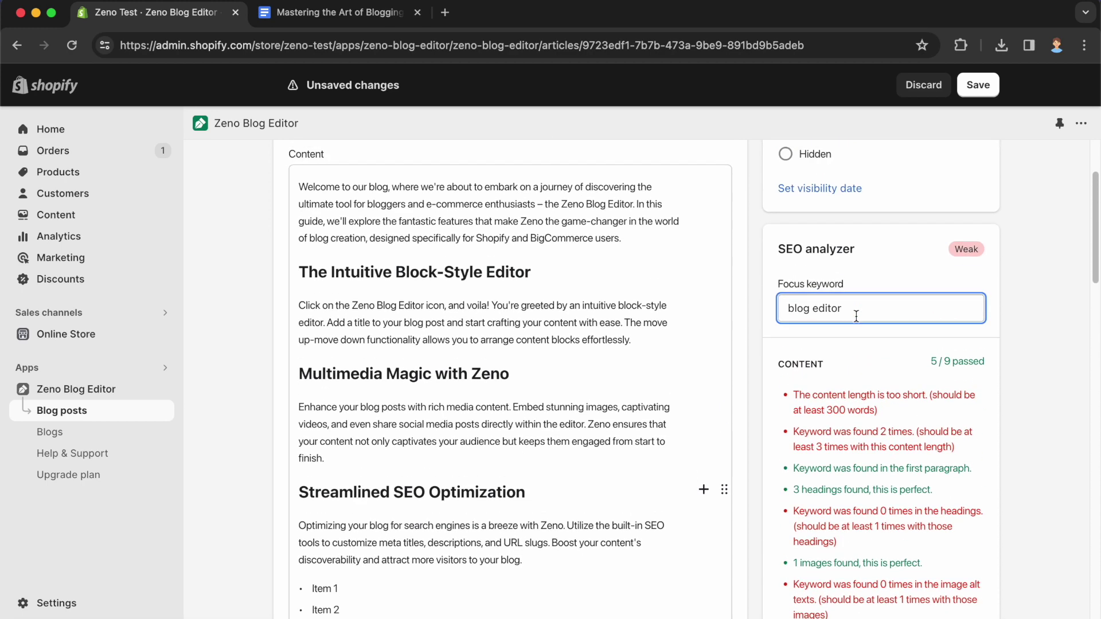
key("alt+shift+Left")
key("alt+shift+Left")
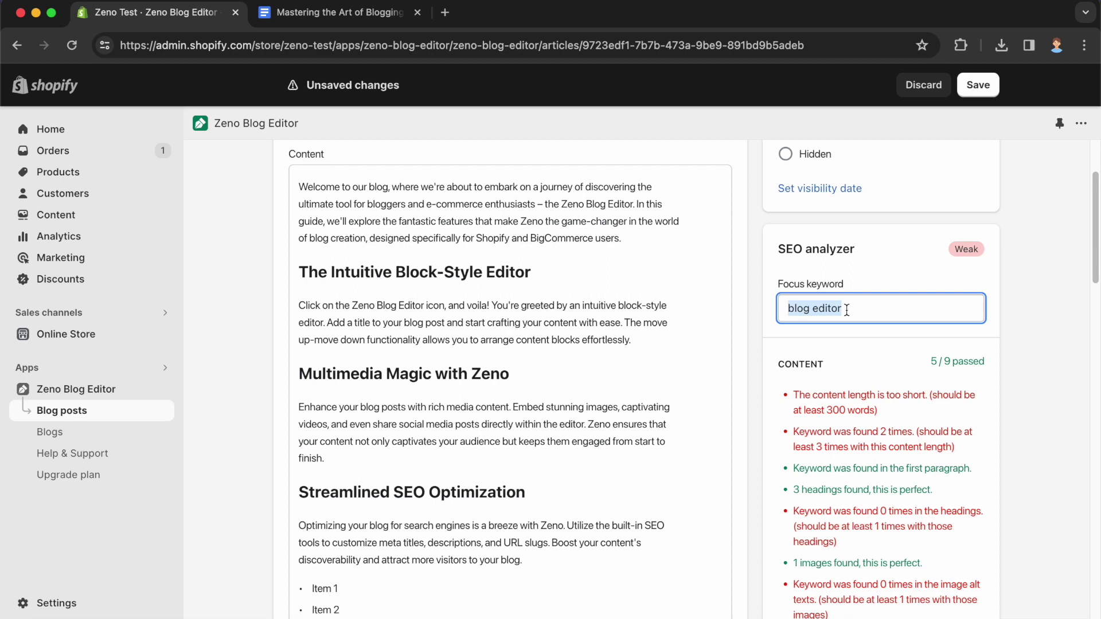
left_click(530, 373)
type("Blog Editor")
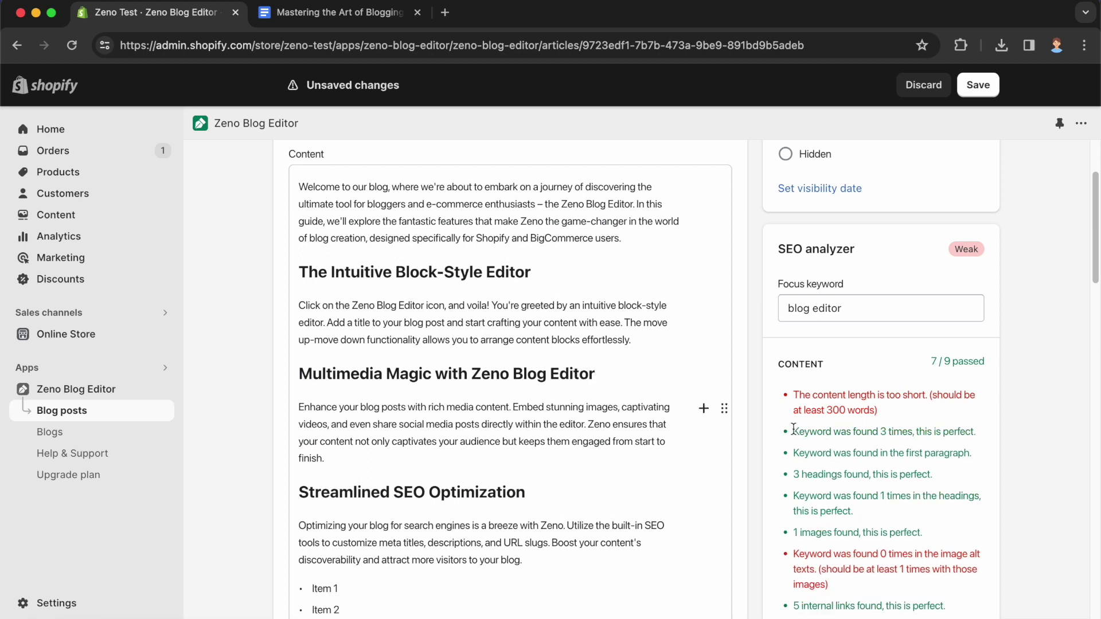
left_click_drag(793, 430, 982, 441)
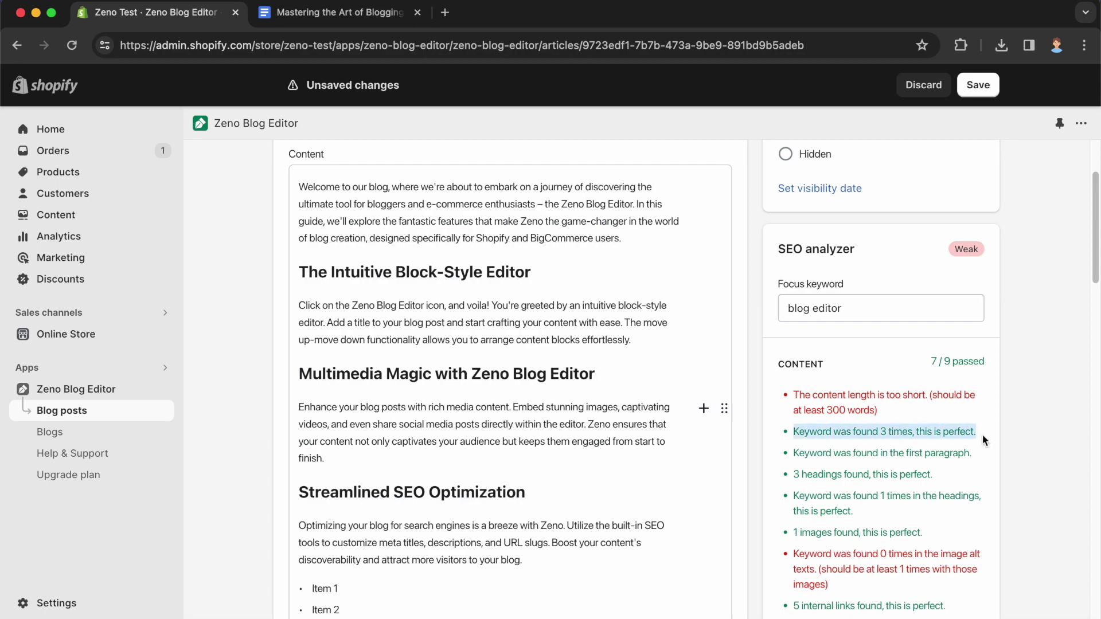
left_click(982, 433)
Write an SEO description introducing the app Zeno Blog Editor as a powerful block style editor for crafting blog posts for Shopify or BigCommerce stores
scroll(849, 391, "down", 20)
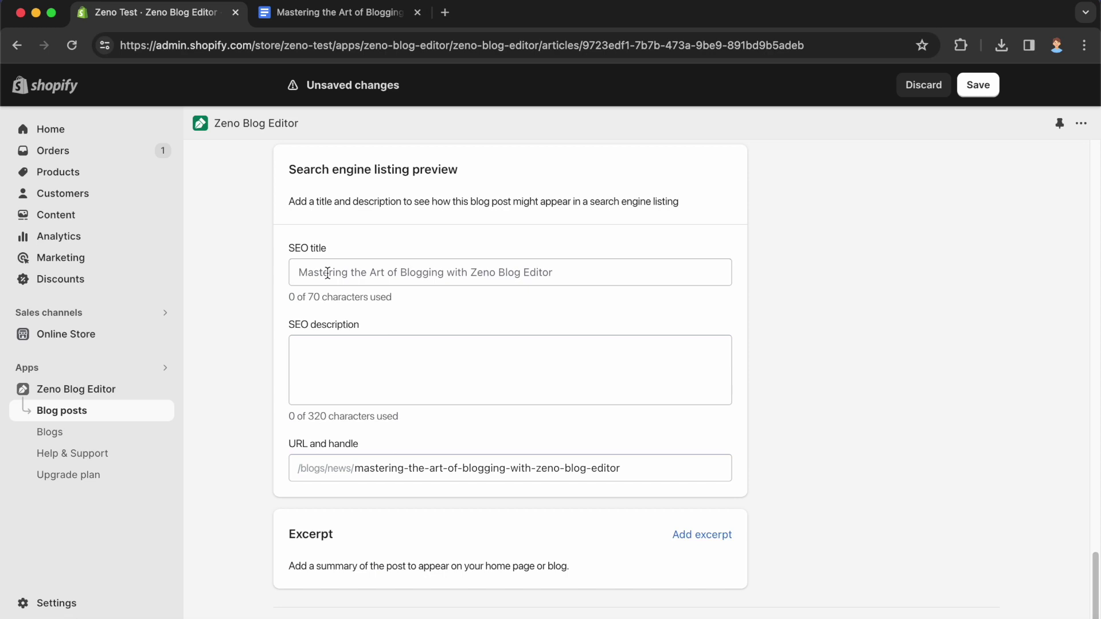
left_click(293, 322)
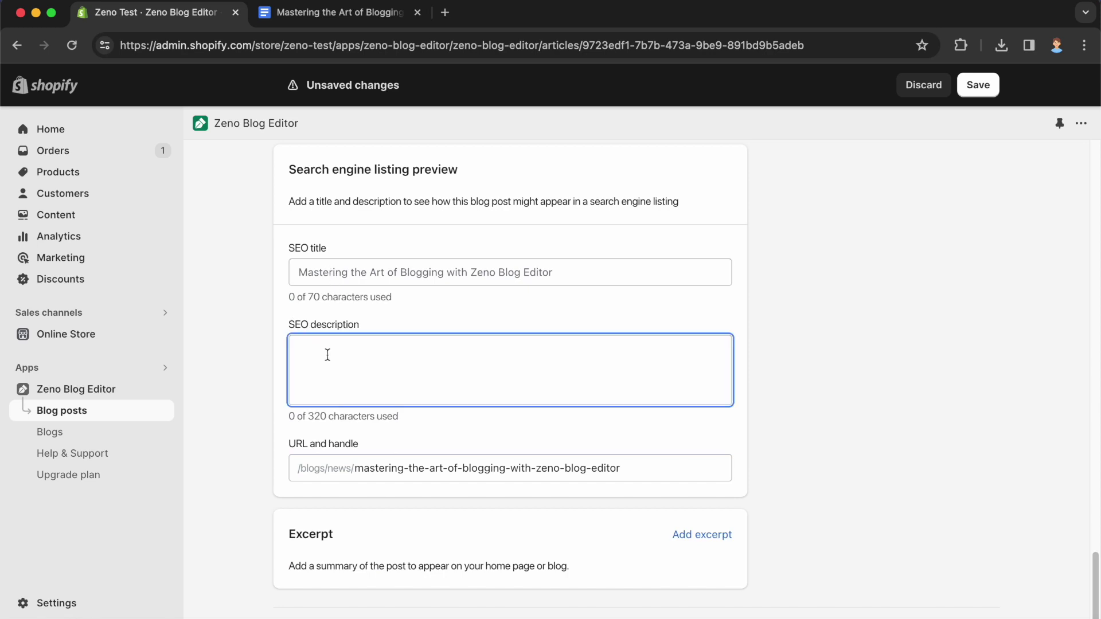
type("This blog post will introduce to your the app Zeno Blog Editor - a powe")
key("BackSpace")
key("BackSpace")
key("BackSpace")
type("owerful block style editor for crafting blog p")
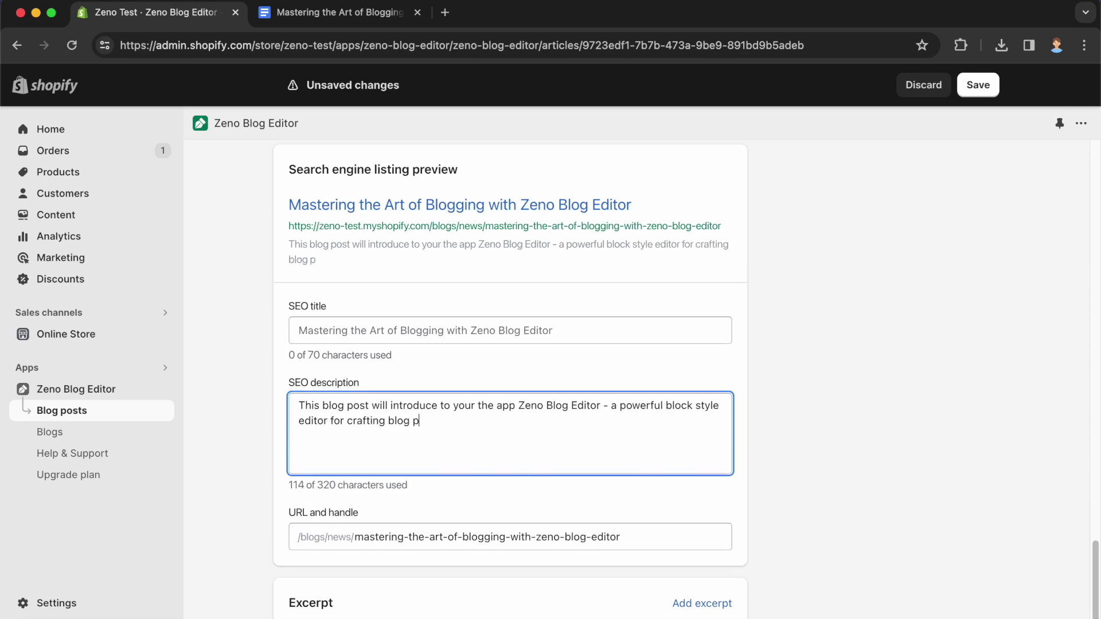
type("osts for your Shopify or BigCommerce store.")
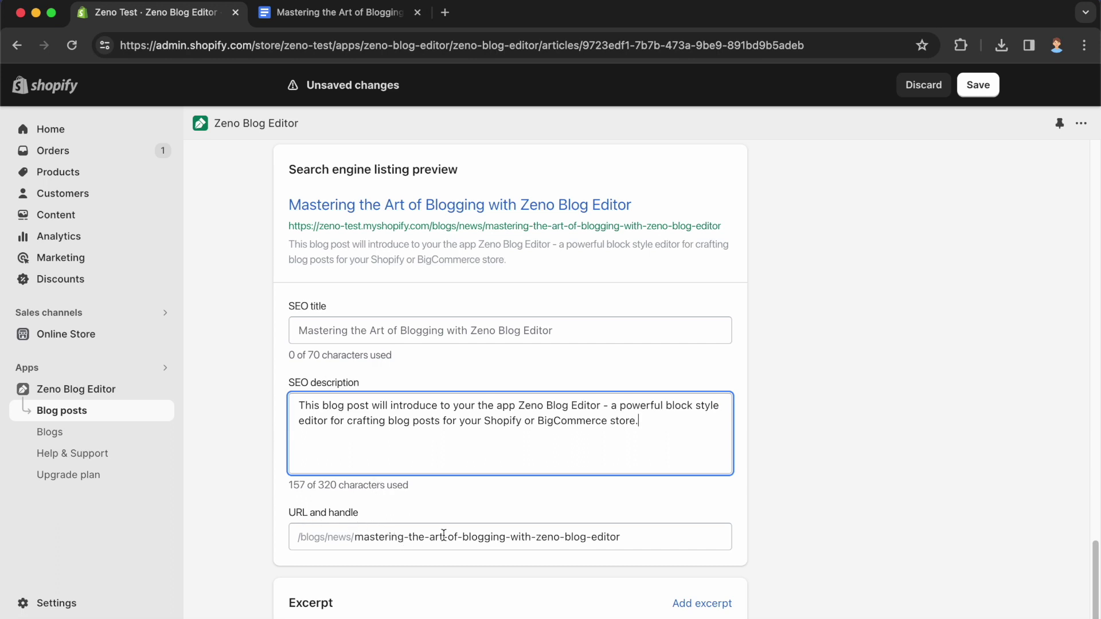
Shorten the post's URL handle to blogging-with-zeno-blog-editor, check the search engine listing preview, and save the post
left_click_drag(462, 537, 345, 538)
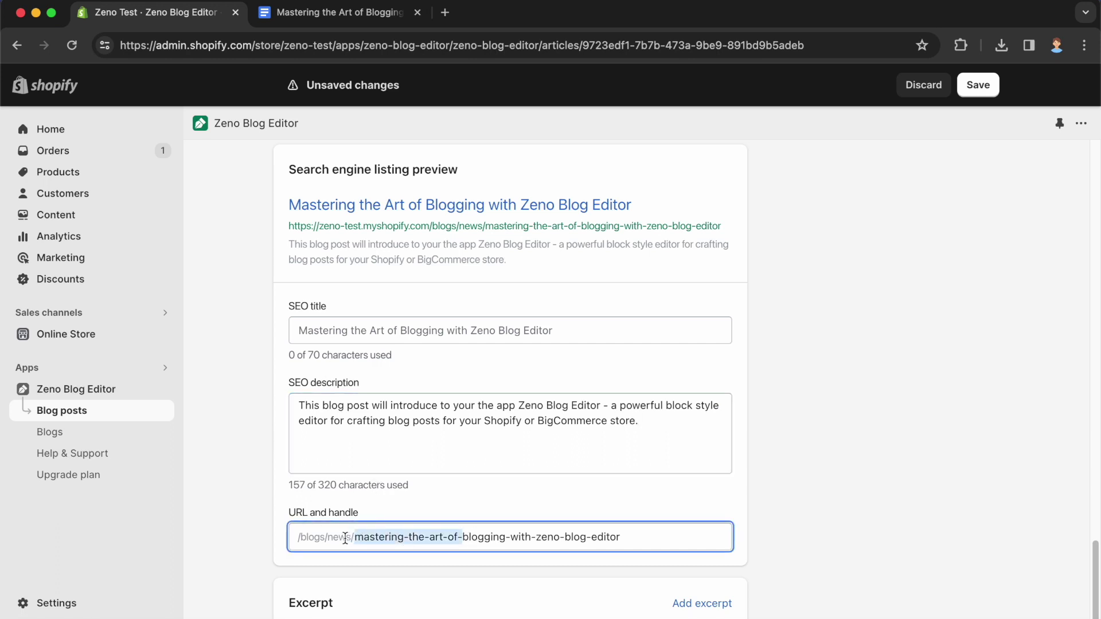
key("BackSpace")
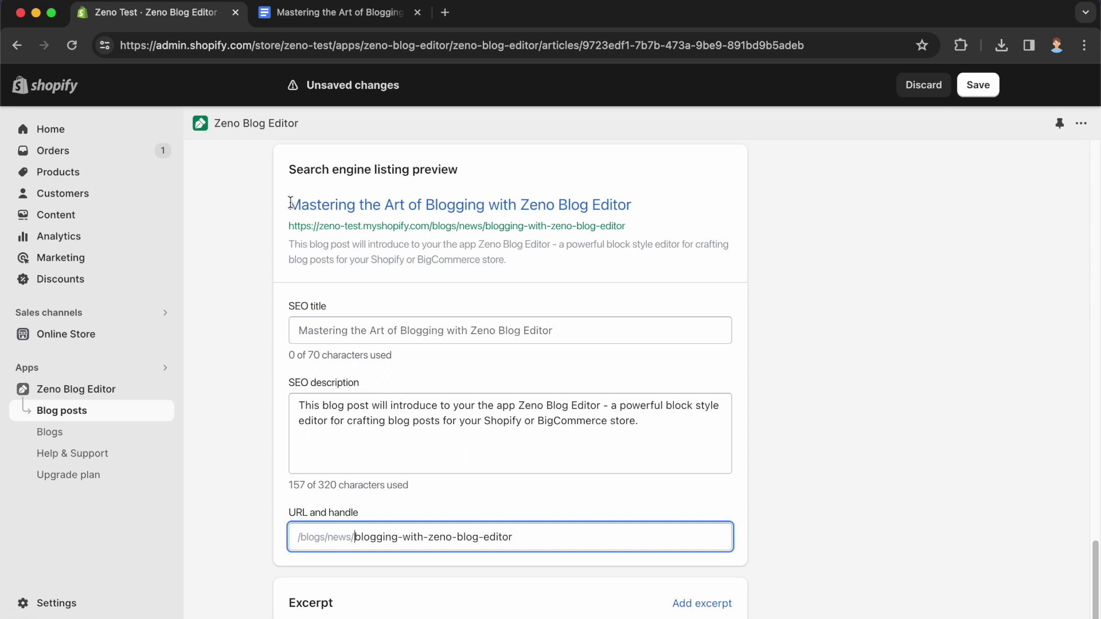
left_click_drag(288, 204, 531, 267)
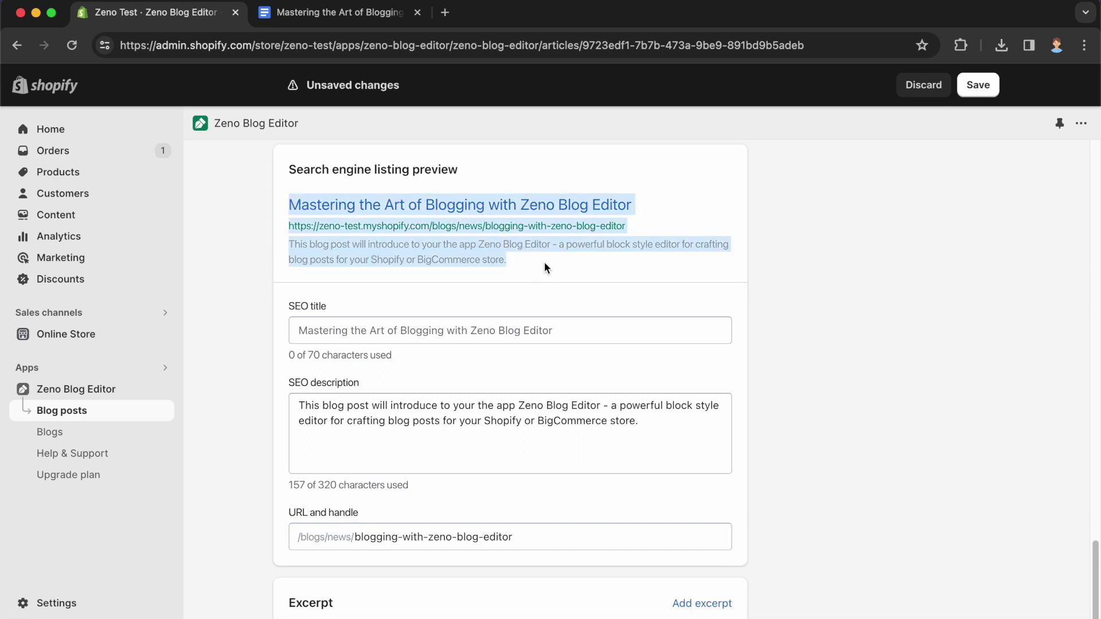
left_click(545, 262)
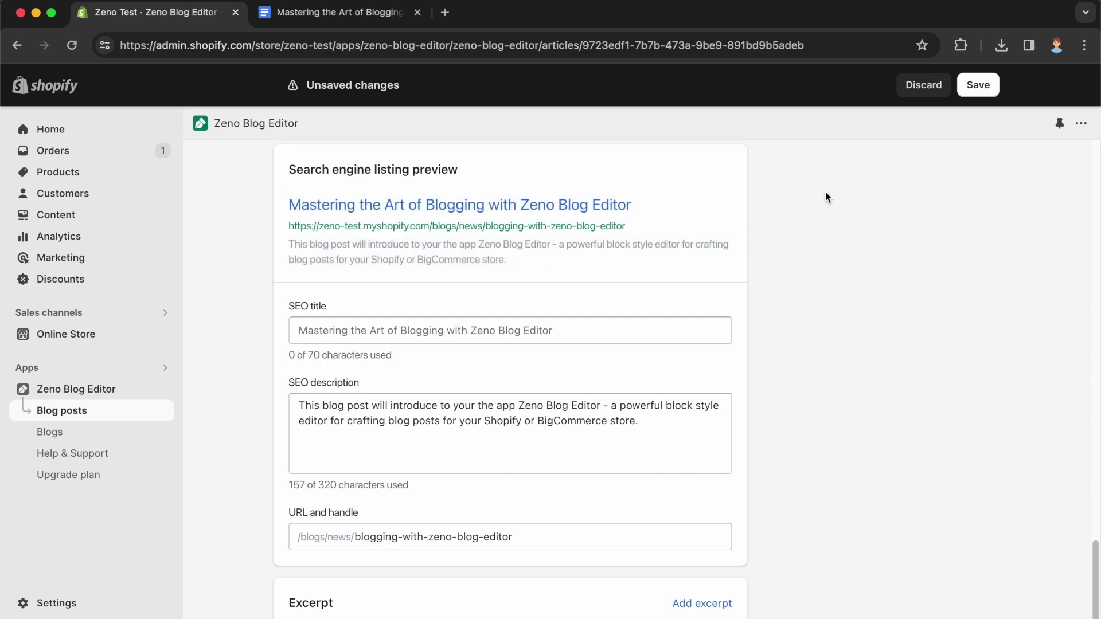
left_click(977, 87)
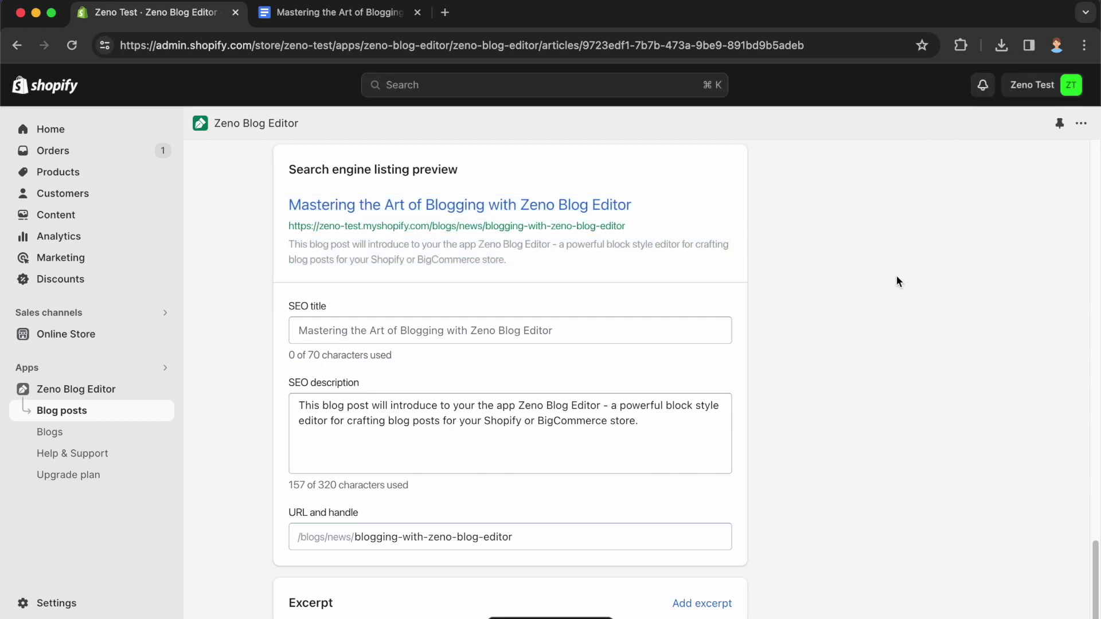
View the published post on the storefront from its table of contents to the end, close it, and return to the blog posts list
scroll(897, 287, "up", 20)
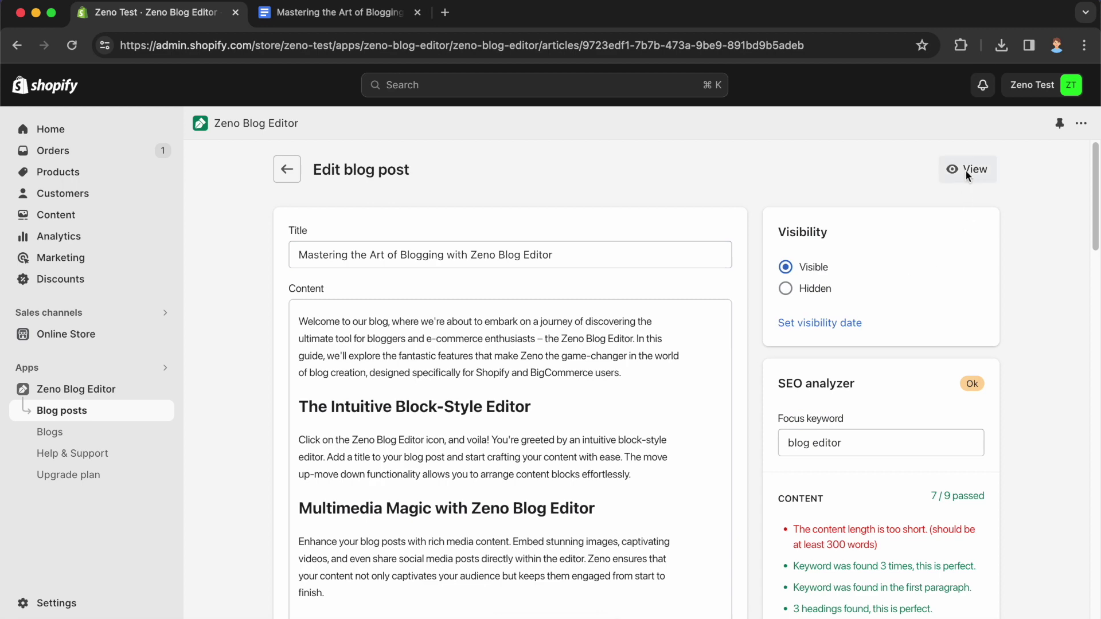
left_click(965, 170)
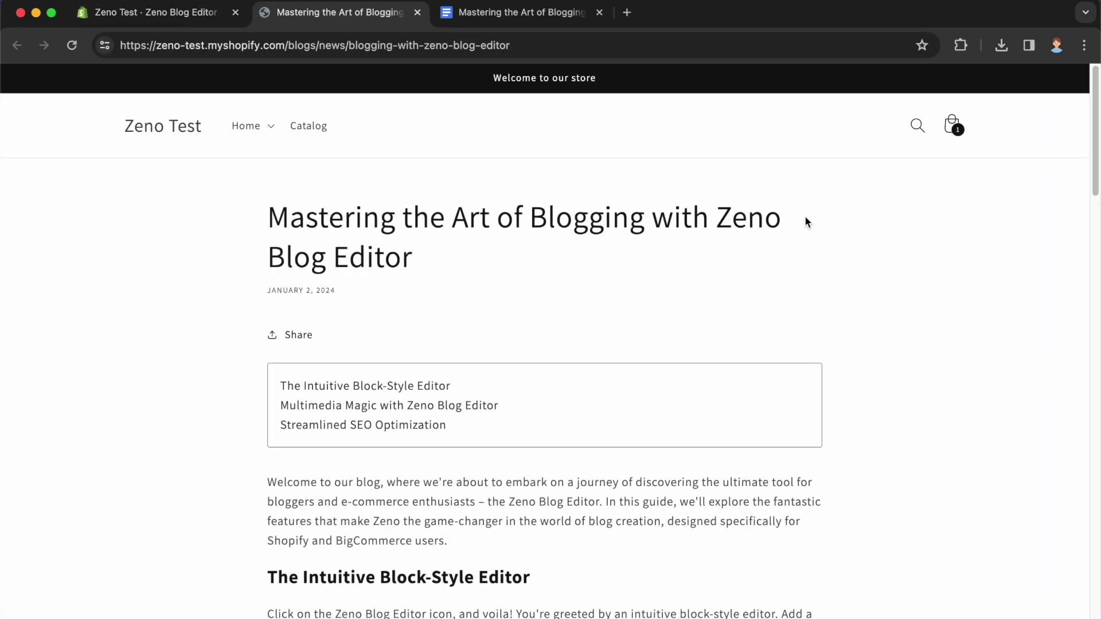
scroll(806, 220, "down", 20)
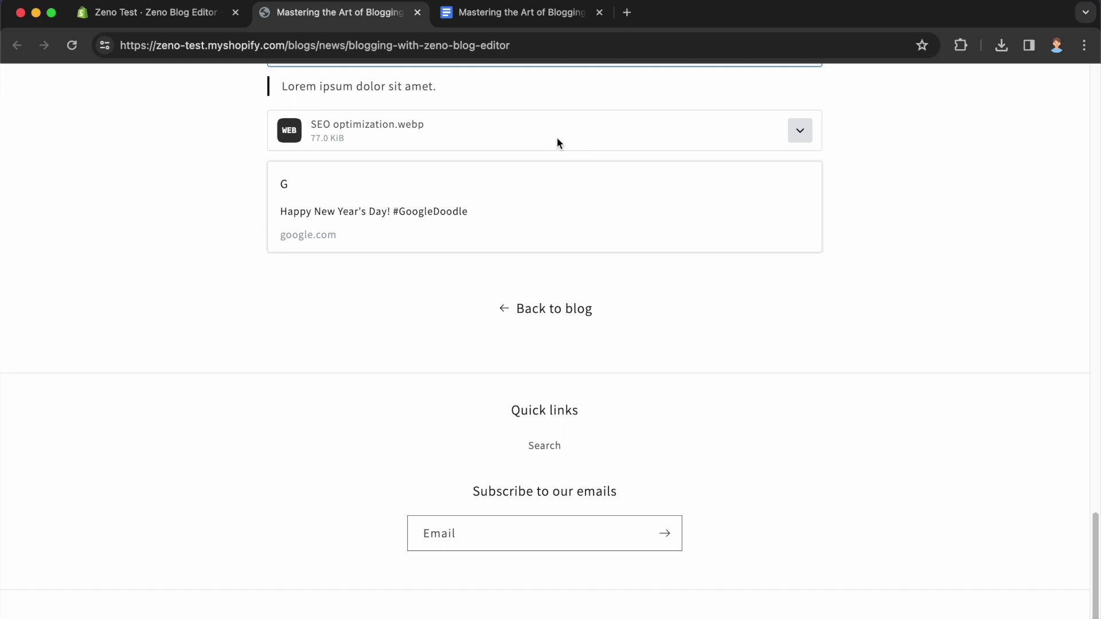
left_click(417, 12)
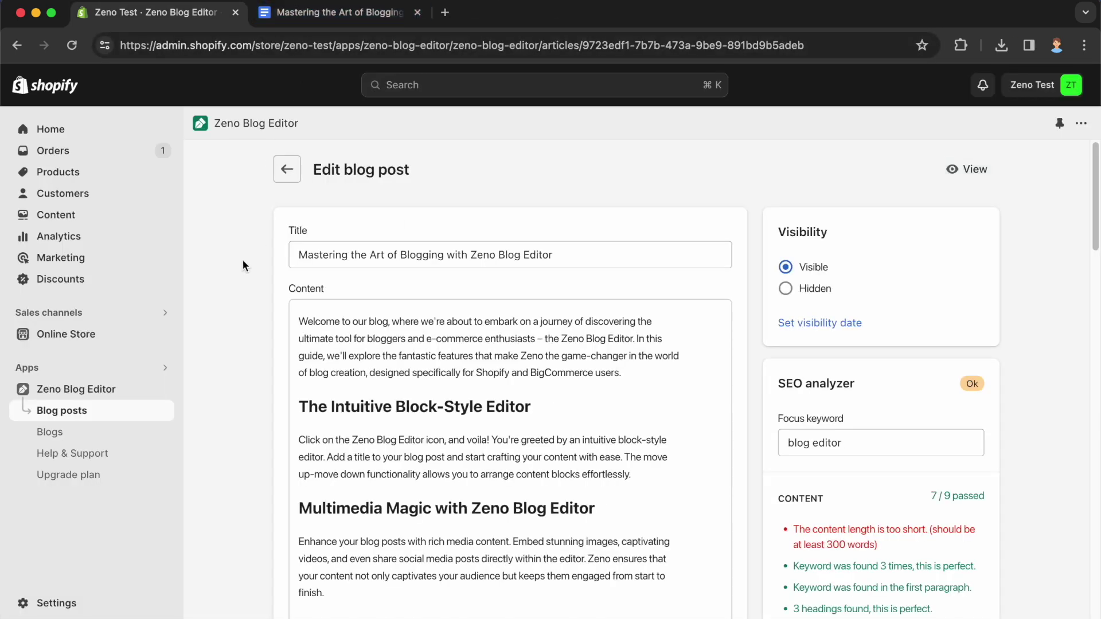
left_click(284, 175)
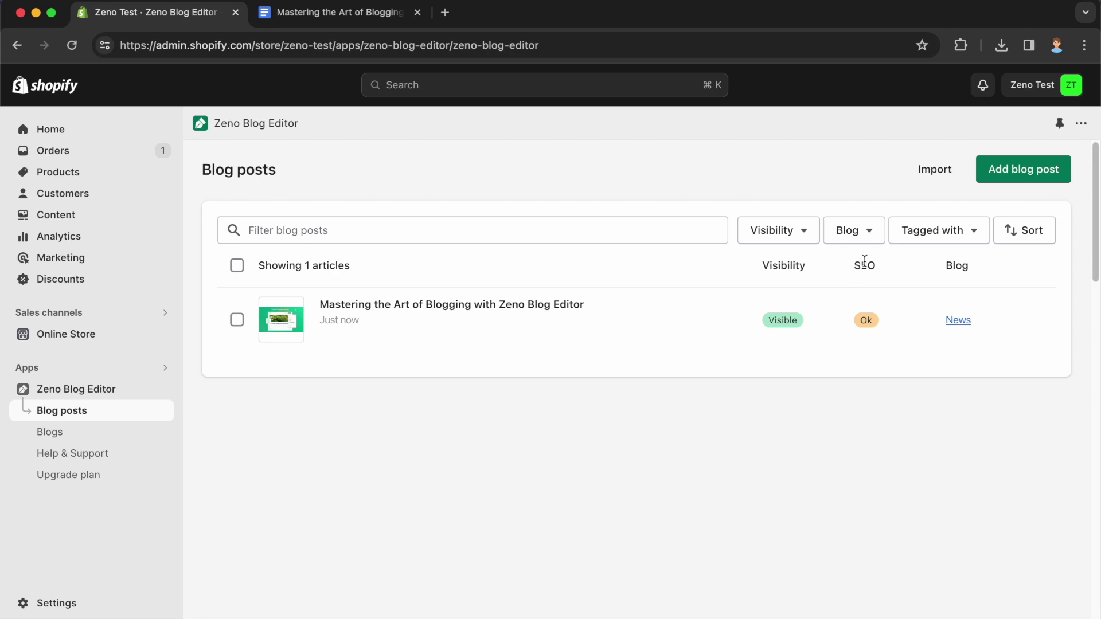
Filter the blog posts by titles containing "zen", and remove that title filter
left_click(376, 232)
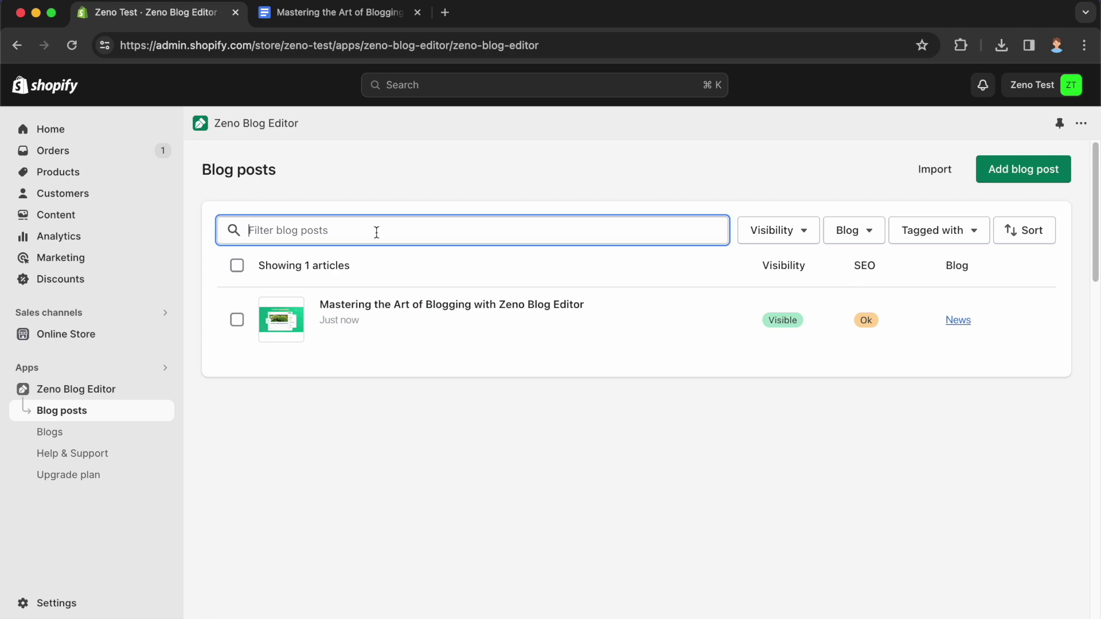
type("zeno")
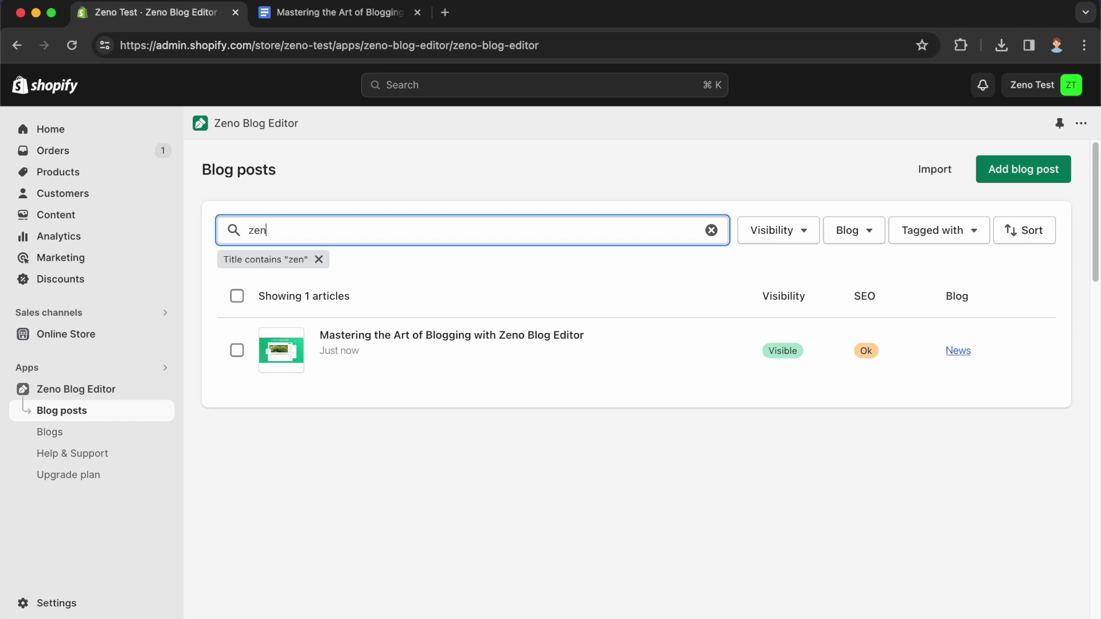
left_click(325, 260)
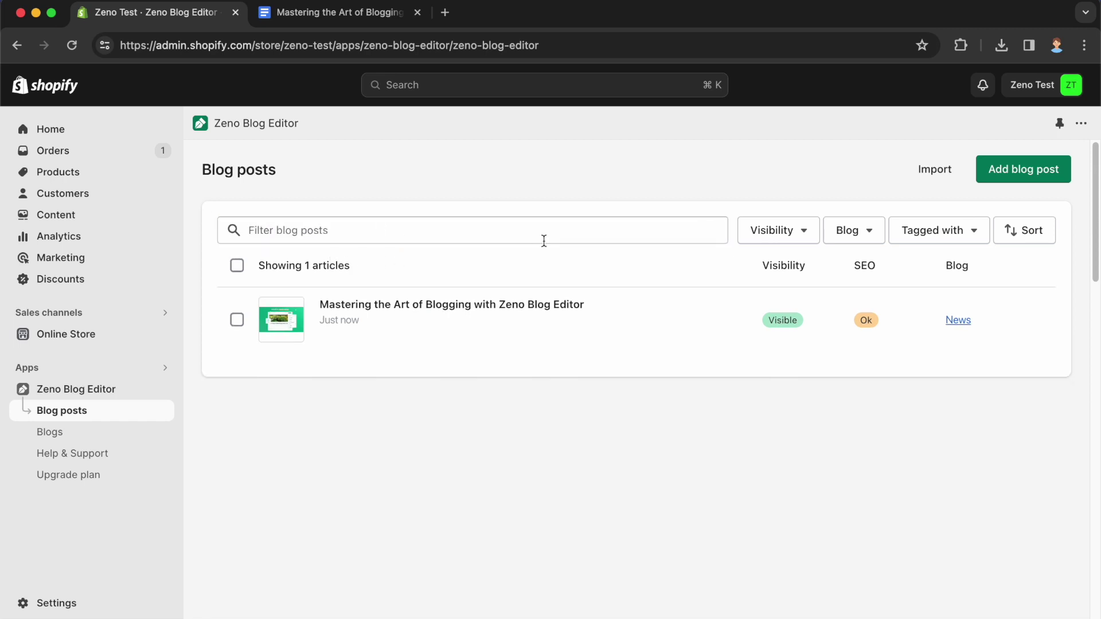
Filter the blog posts by Visible and by Hidden status, and clear the visibility filter
left_click(771, 232)
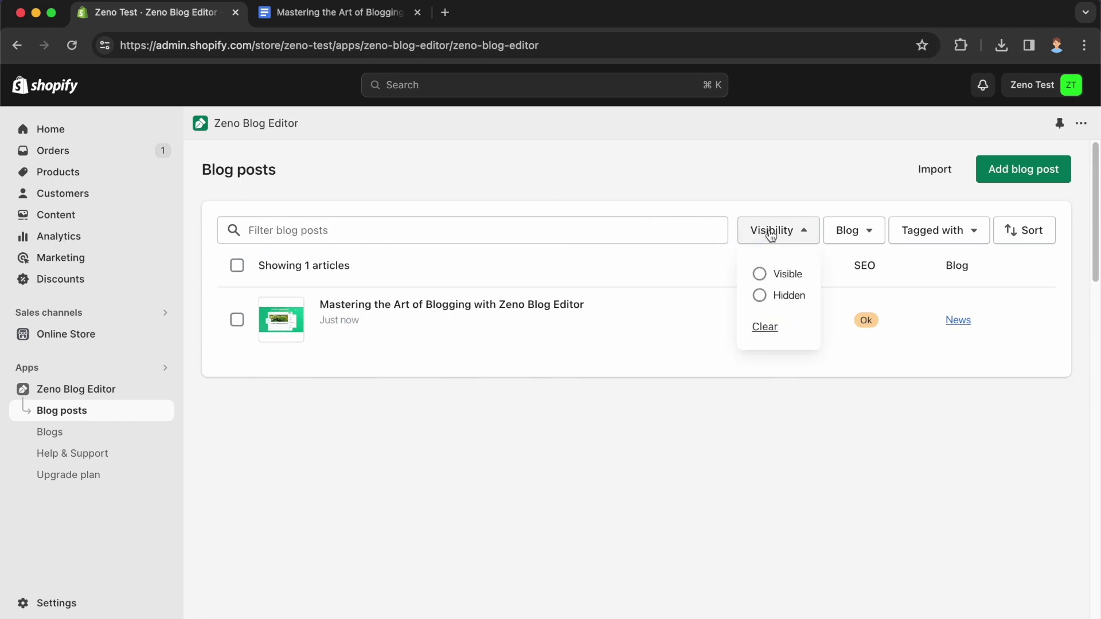
left_click(783, 274)
left_click(787, 296)
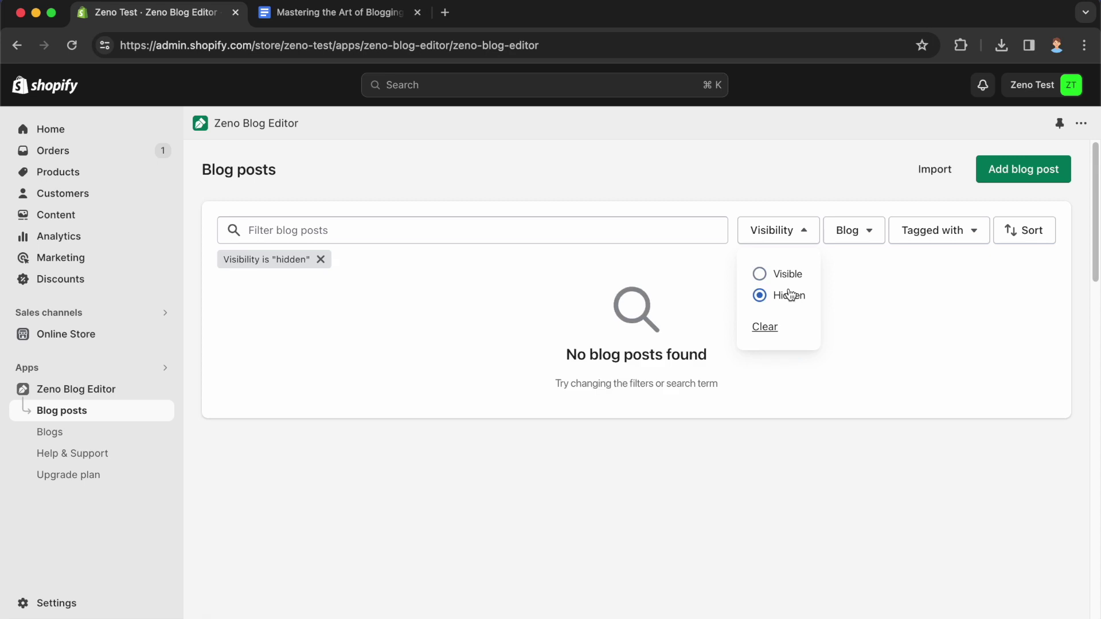
left_click(768, 327)
Filter the posts to the News blog, and clear the blog filter
left_click(852, 232)
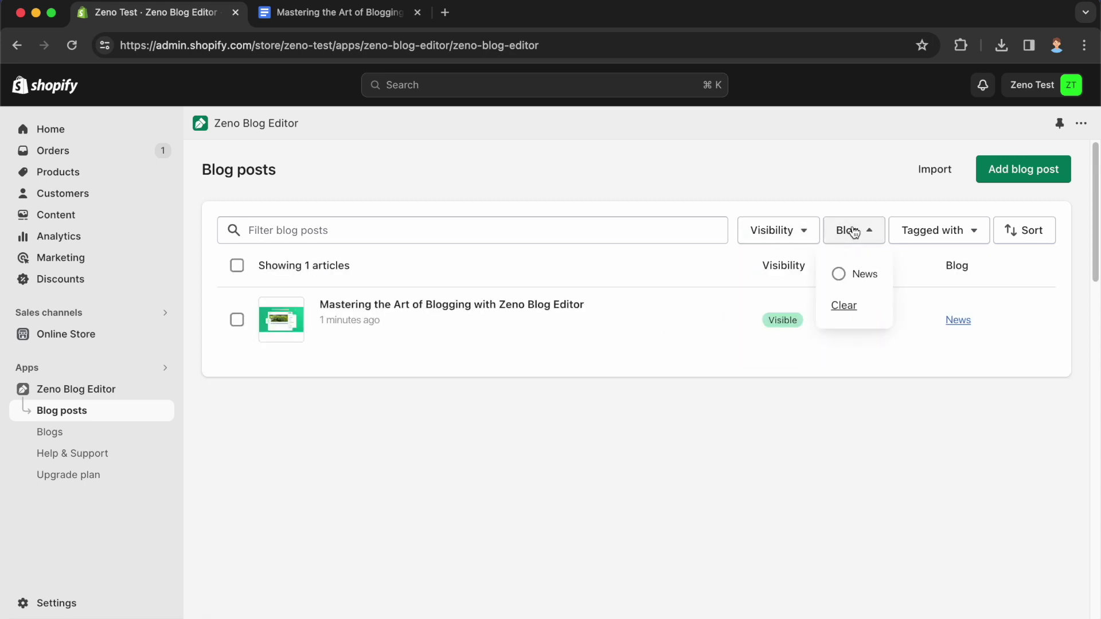
left_click(854, 276)
left_click(843, 305)
Filter the posts by the tag "zeno", clear the tag filter, and check the available sort orders
left_click(930, 234)
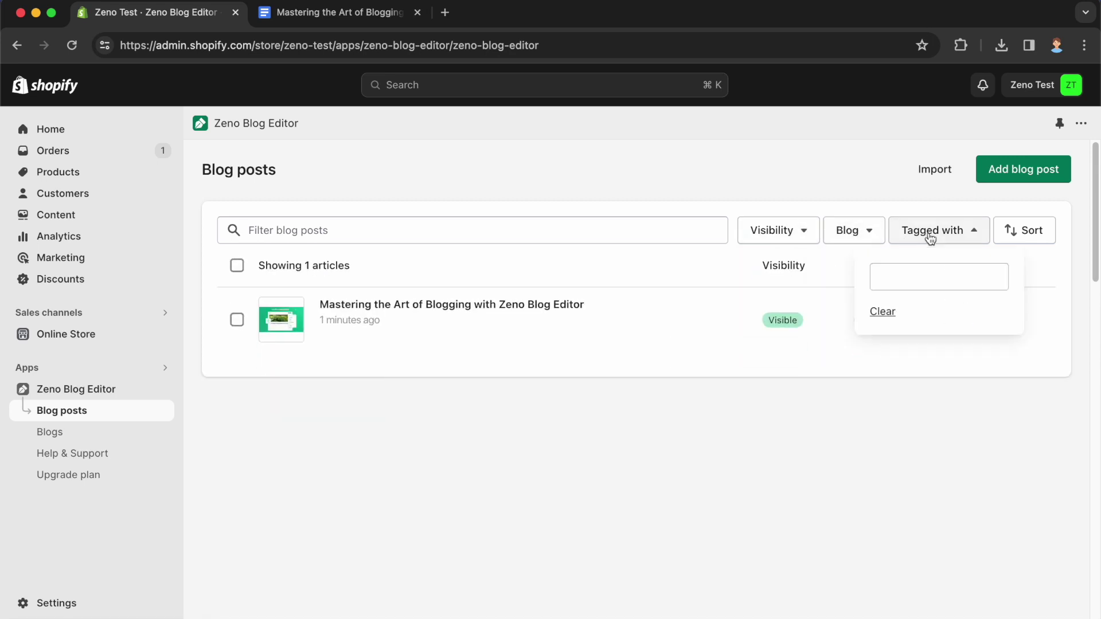
left_click(917, 278)
type("zeno")
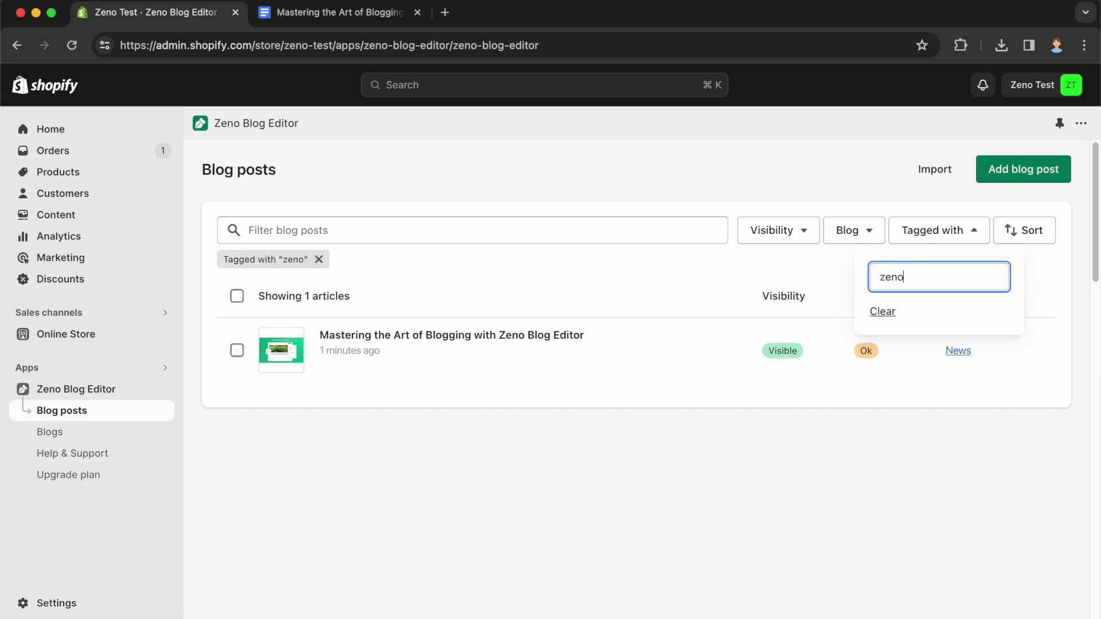
left_click(886, 312)
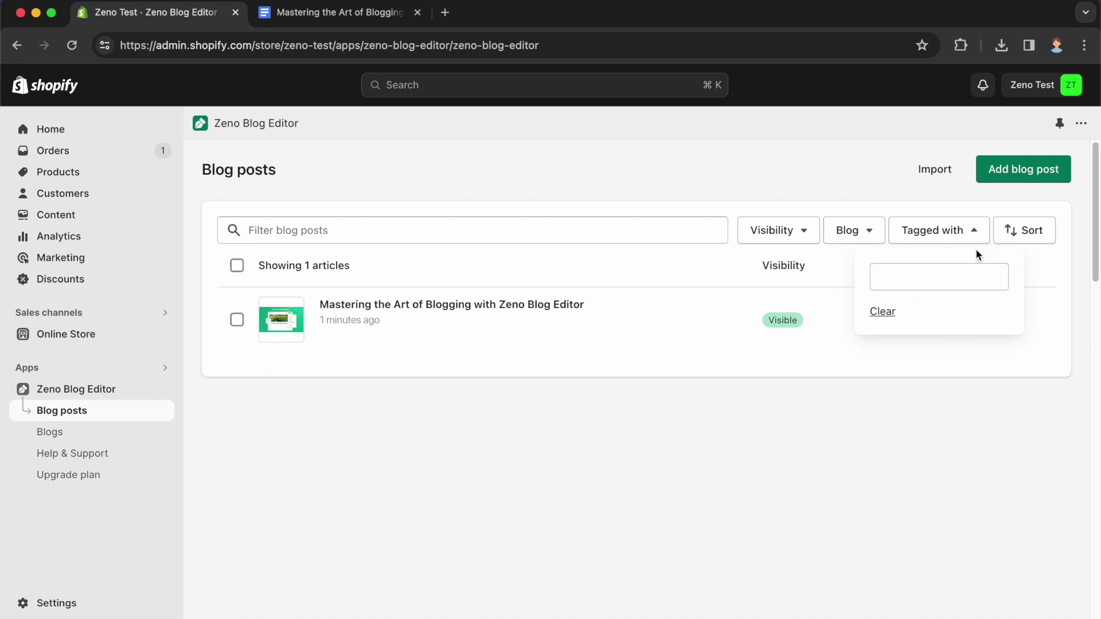
left_click(978, 234)
left_click(1032, 232)
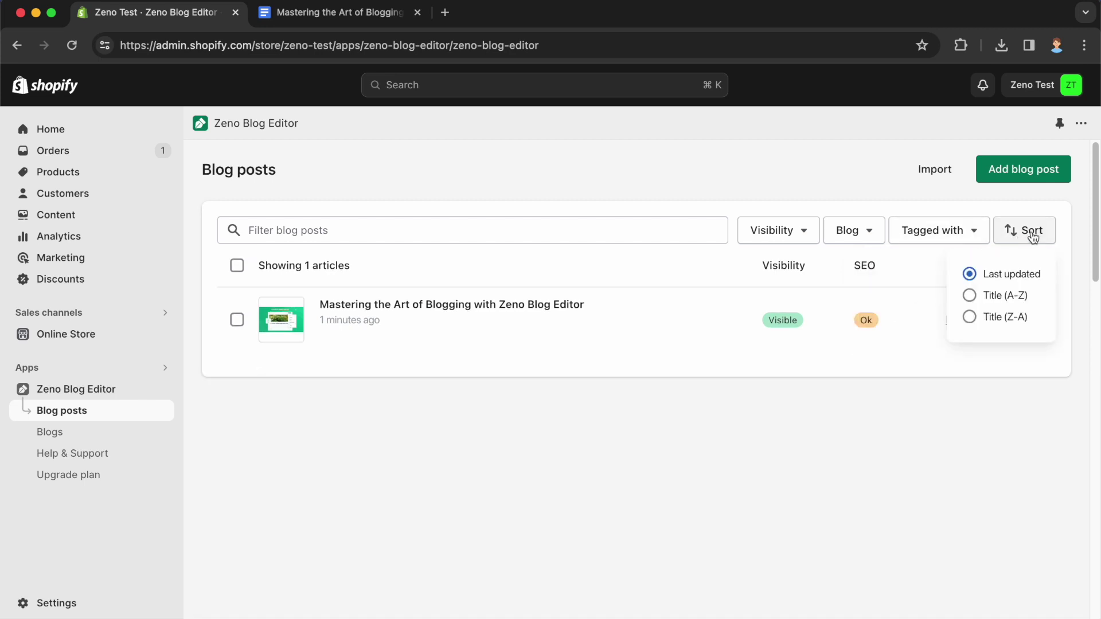
left_click(1032, 234)
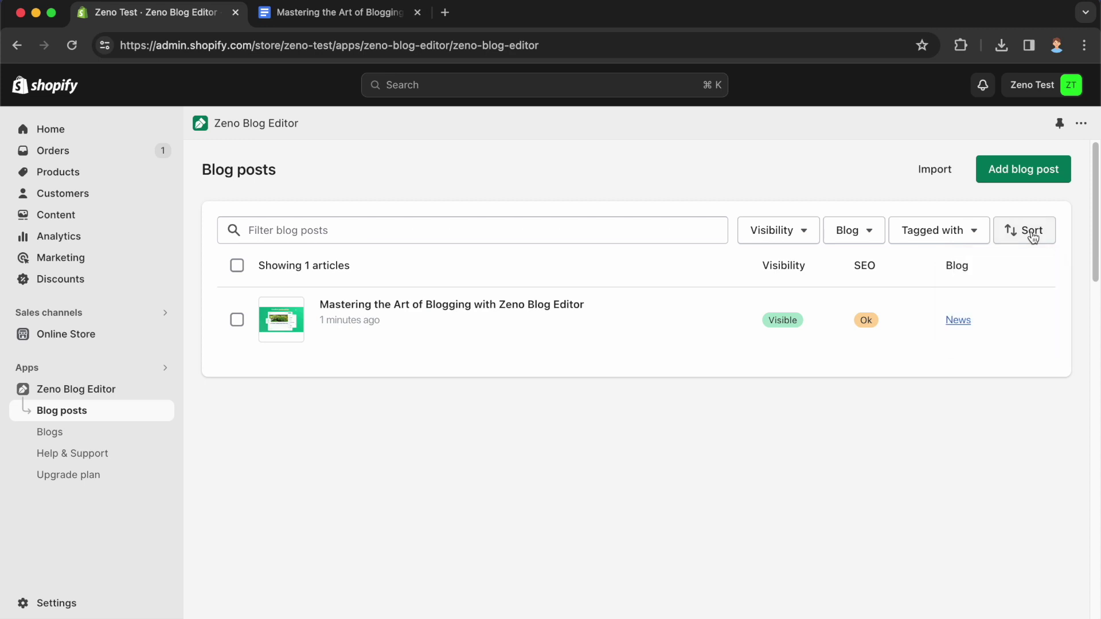
Select the post Mastering the Art of Blogging with Zeno Blog Editor and check its available bulk actions
left_click(237, 320)
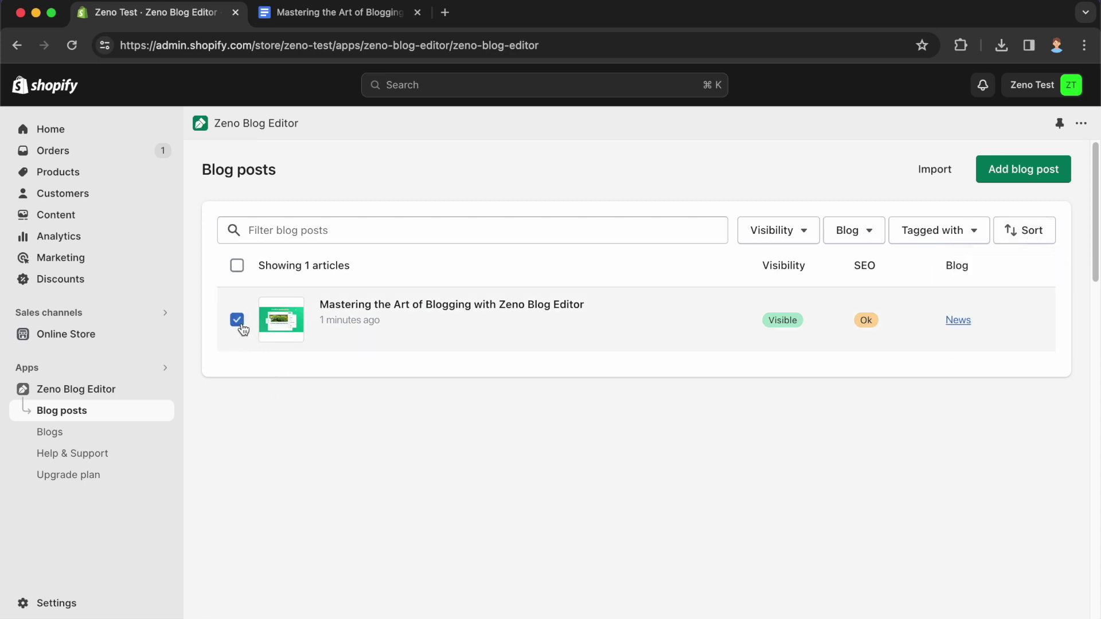
left_click(361, 269)
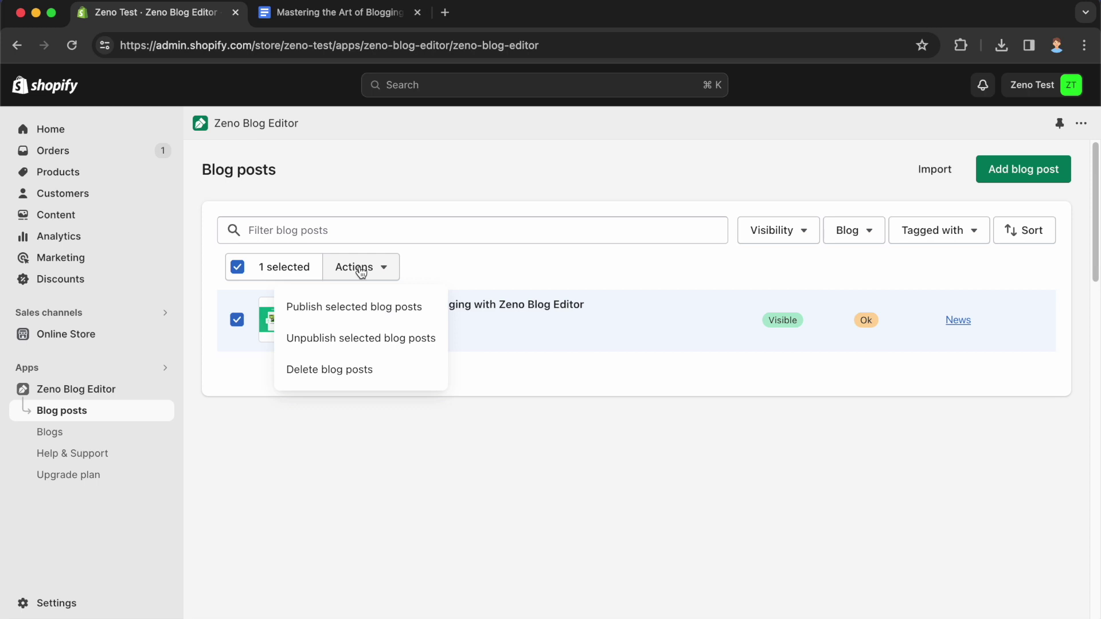
left_click(361, 269)
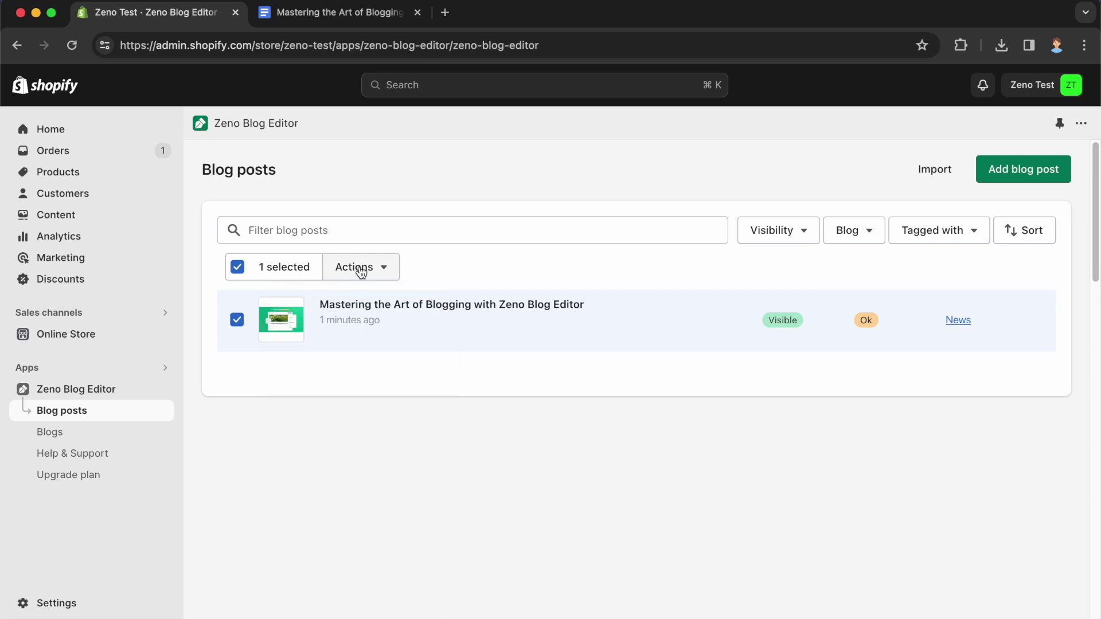